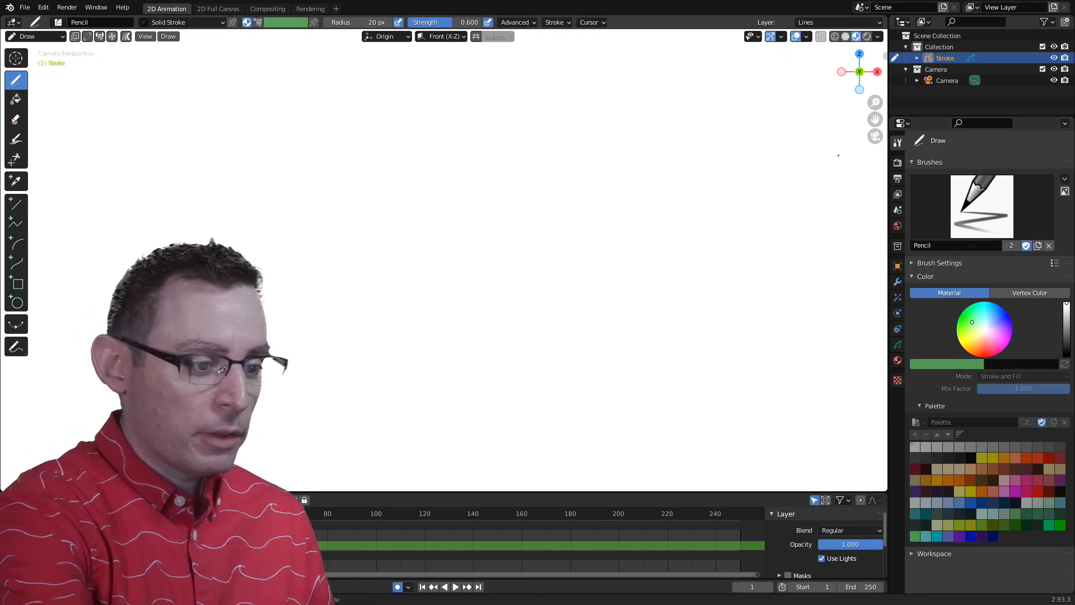
Step: Remove the Squares Stroke and Dots Stroke materials from the Stroke object's material slots
drag(875, 102, 875, 136)
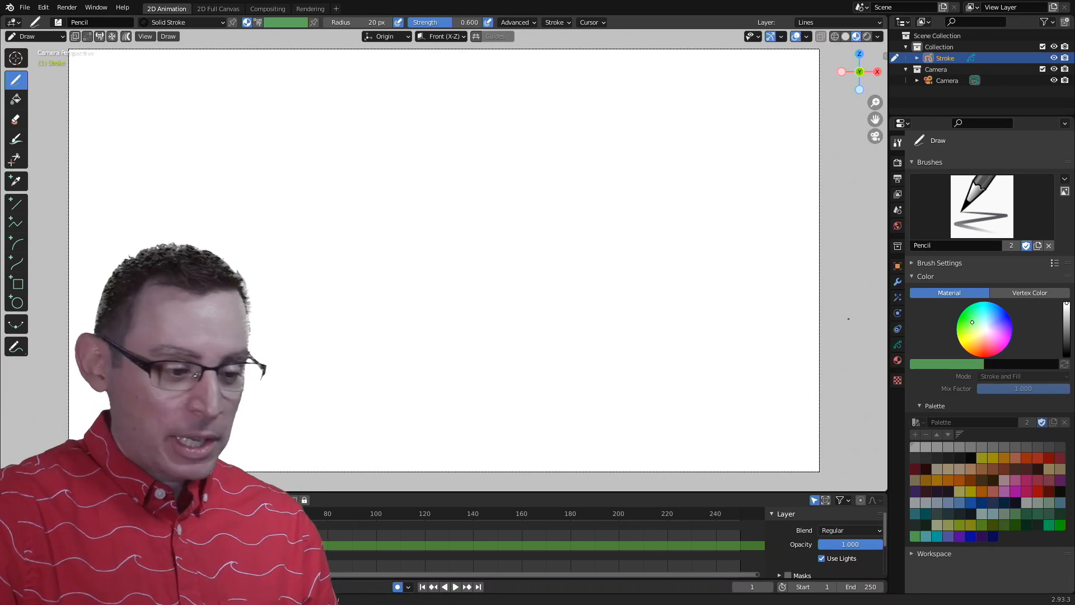
click(897, 361)
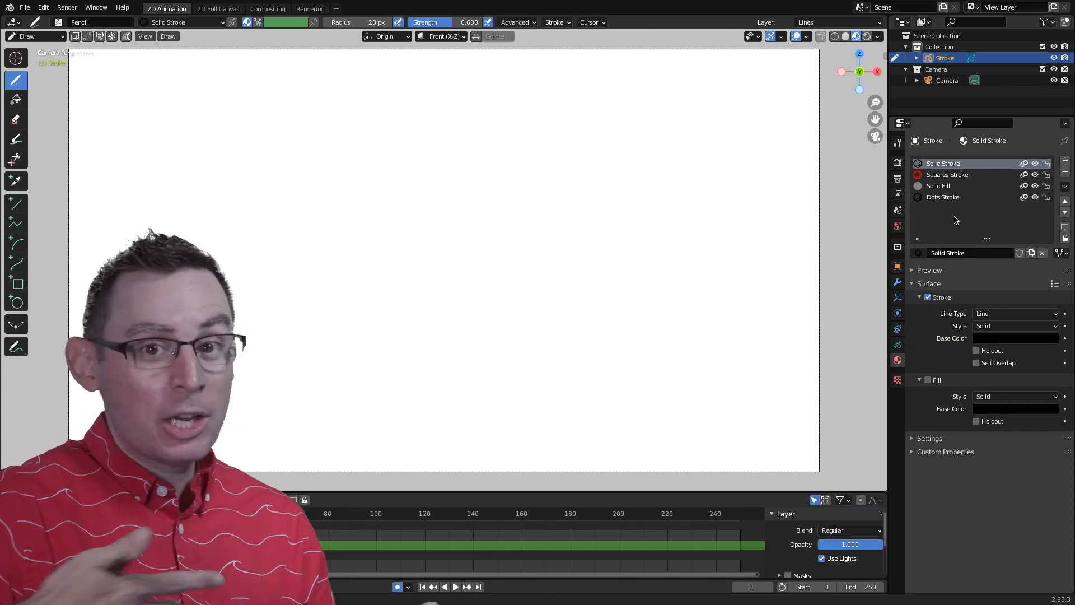
click(958, 175)
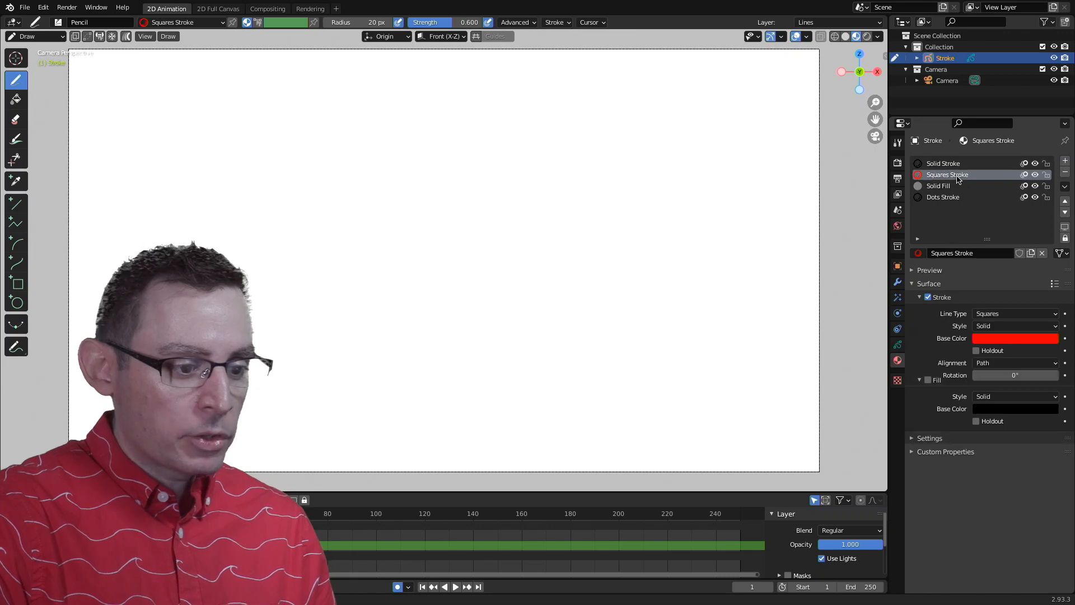
click(1065, 175)
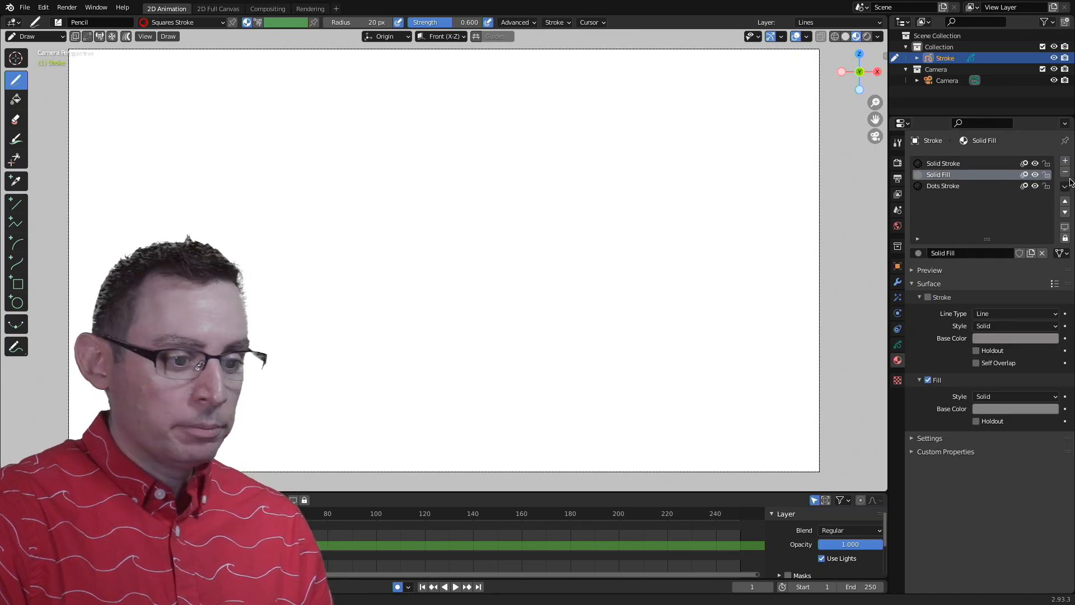
click(967, 189)
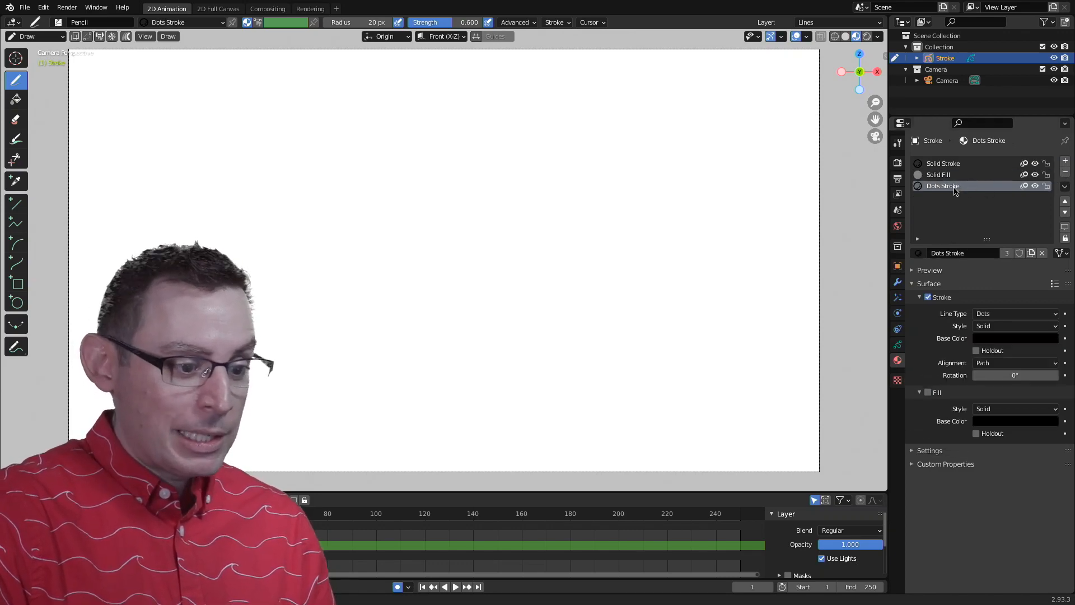
click(1065, 173)
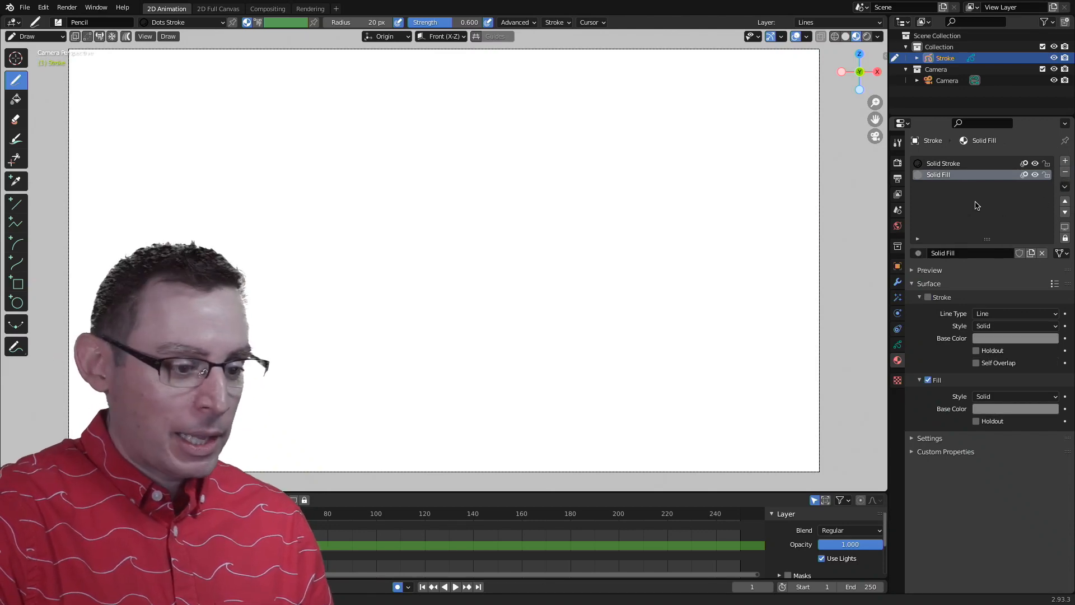
Step: Add a new material to the Stroke object and name it Sky
click(960, 166)
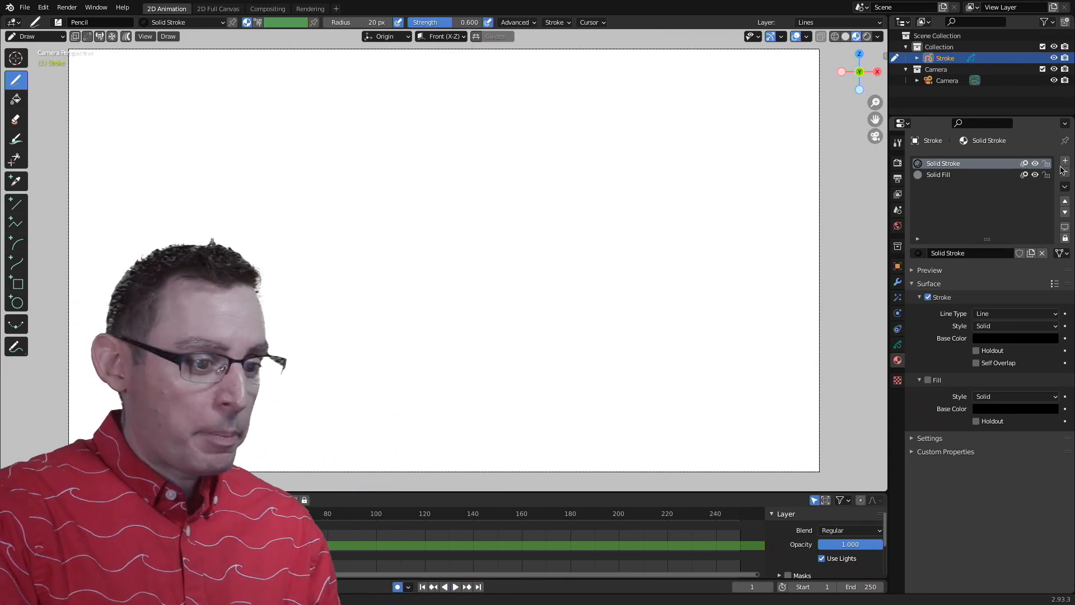
click(1064, 160)
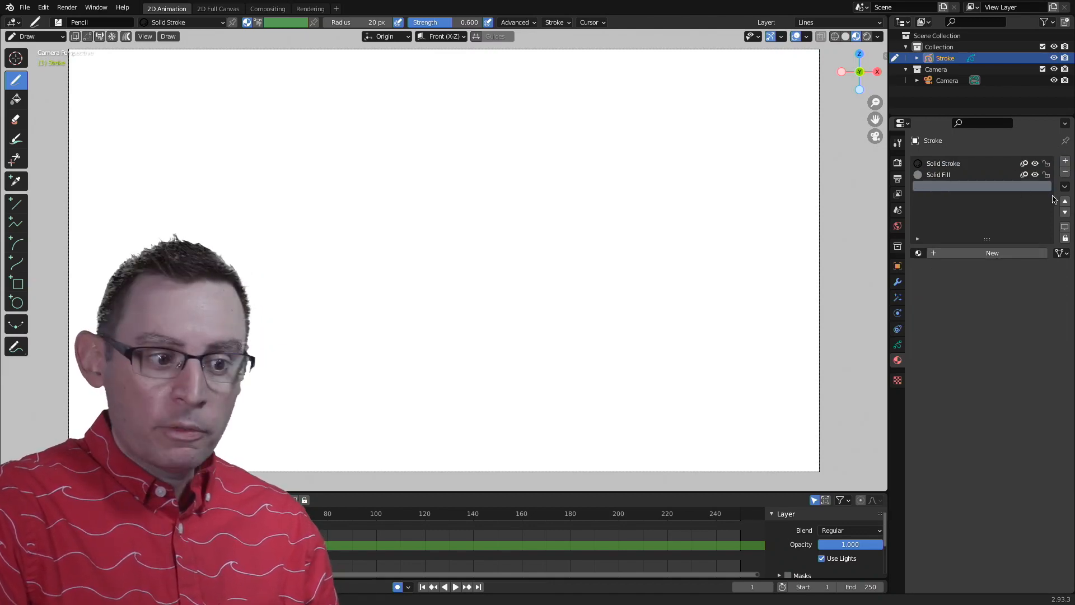
click(1009, 256)
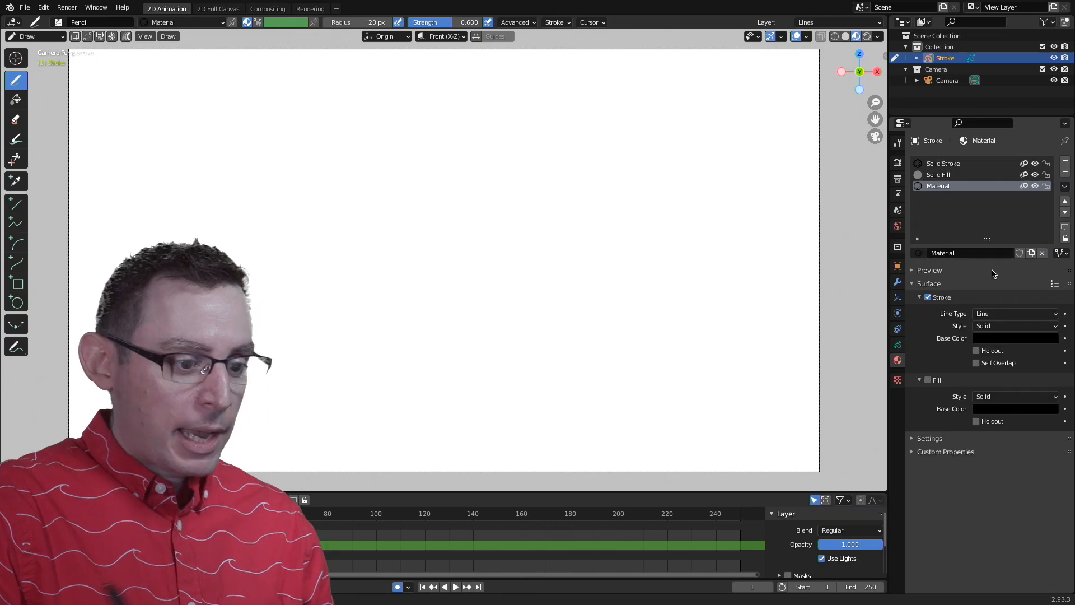
double_click(959, 253)
key(BackSpace)
key(BackSpace)
key(BackSpace)
key(BackSpace)
key(BackSpace)
key(BackSpace)
key(BackSpace)
key(BackSpace)
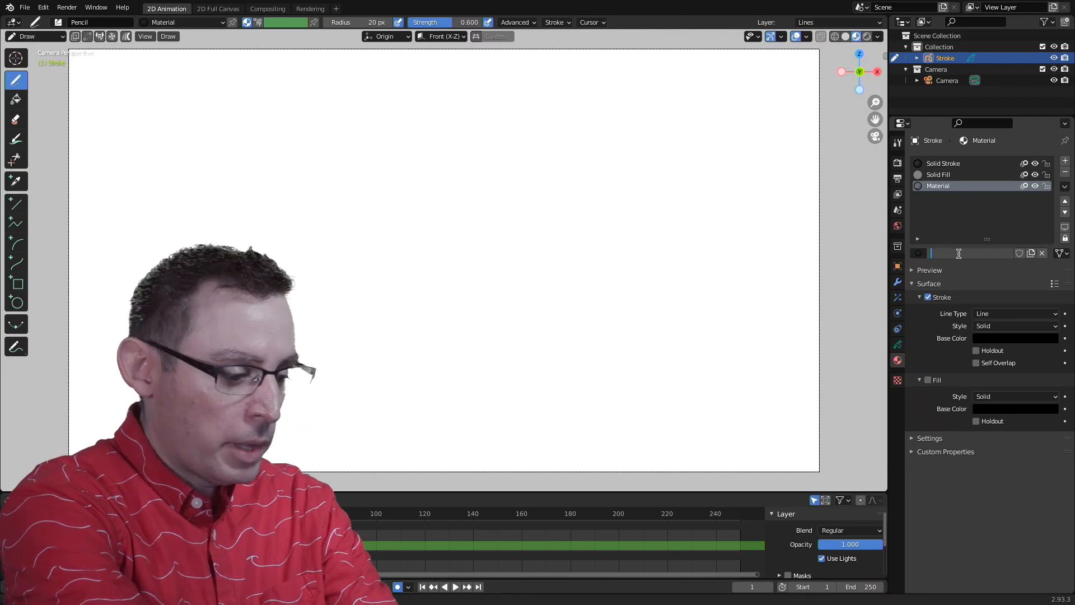
text(Sky)
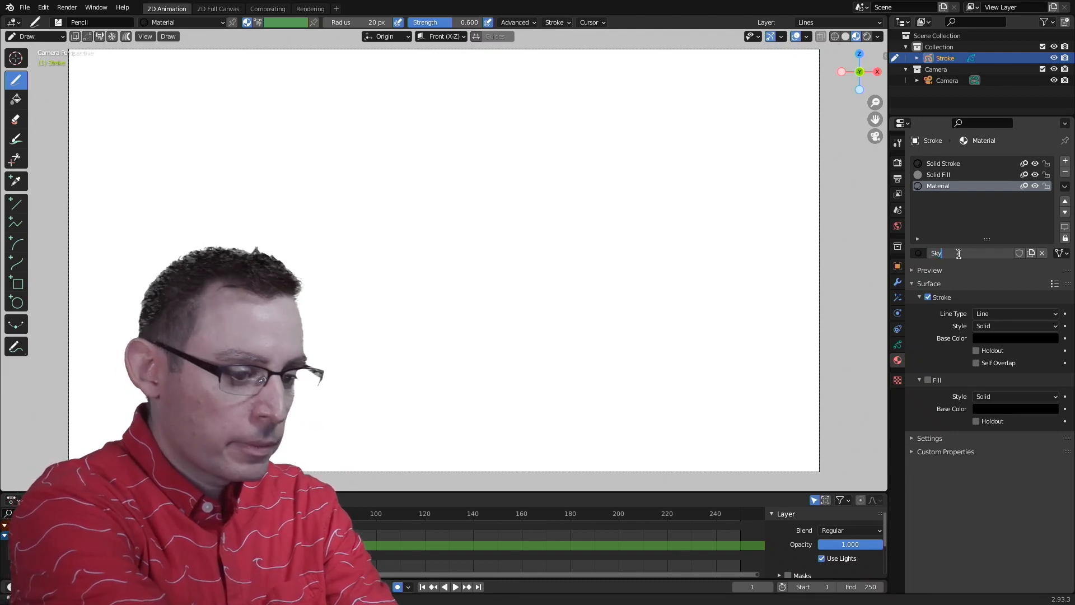
key(Return)
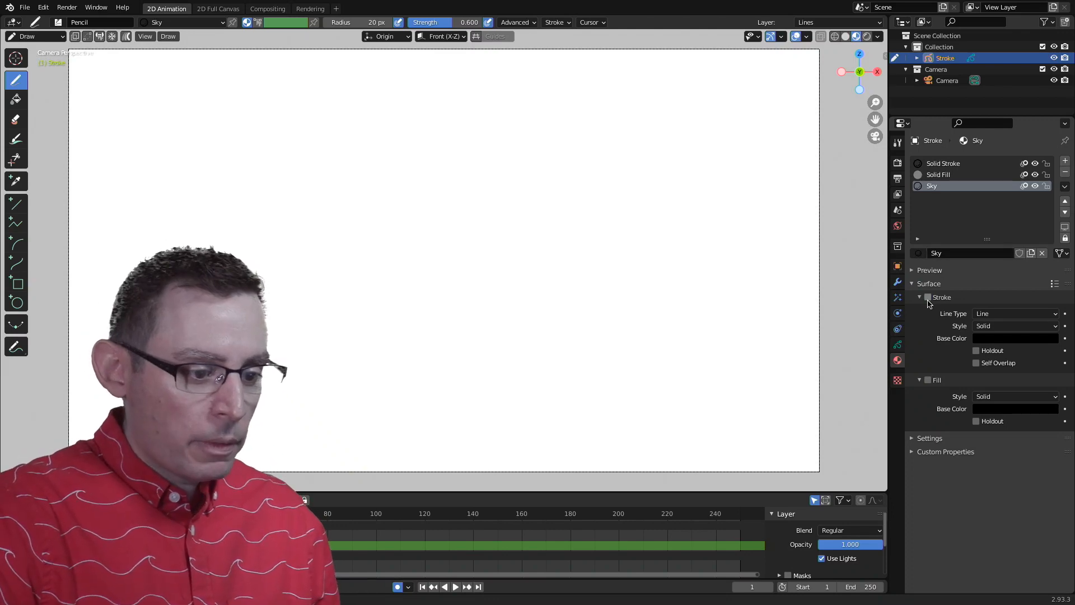
Step: Make the Sky material fill-only, without a stroke, and give its fill a light blue base color
click(928, 381)
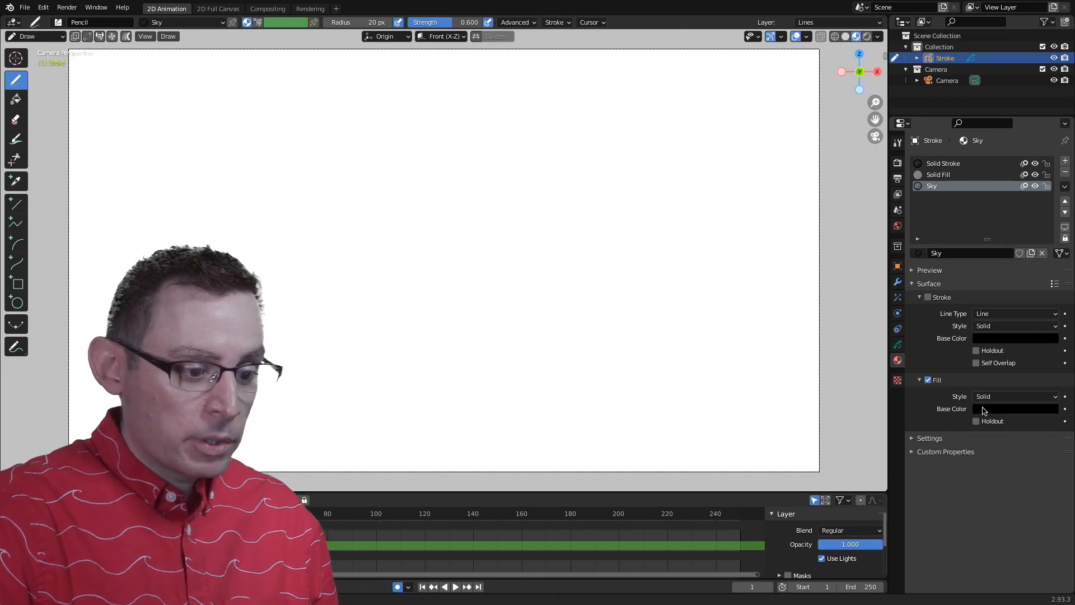
click(996, 414)
drag(1051, 329, 1050, 250)
drag(1016, 286, 1010, 274)
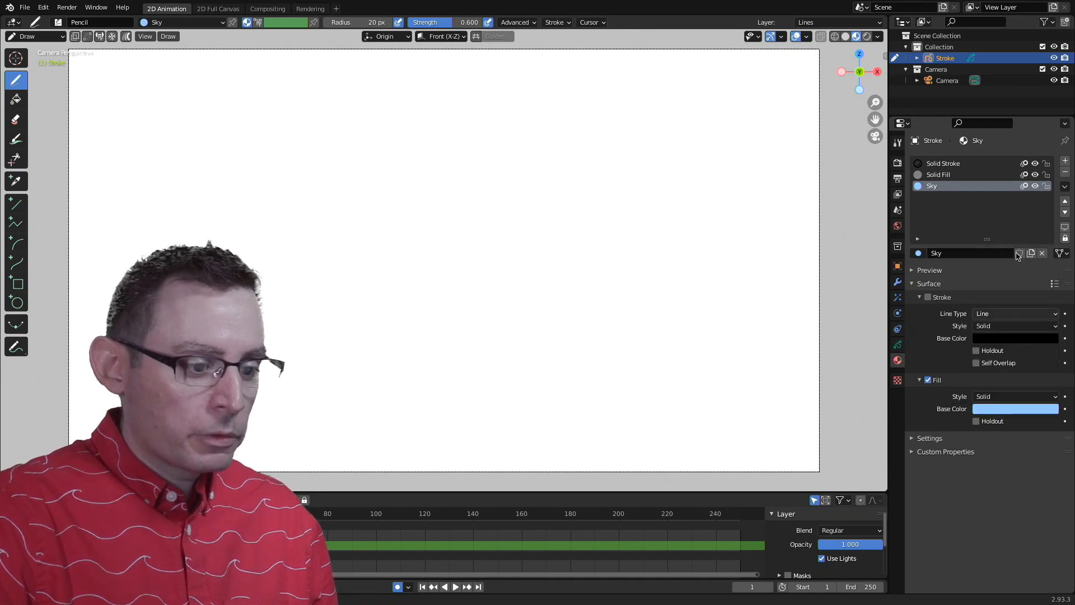
Step: Add another material to the Stroke object and name it Clouds
click(1065, 160)
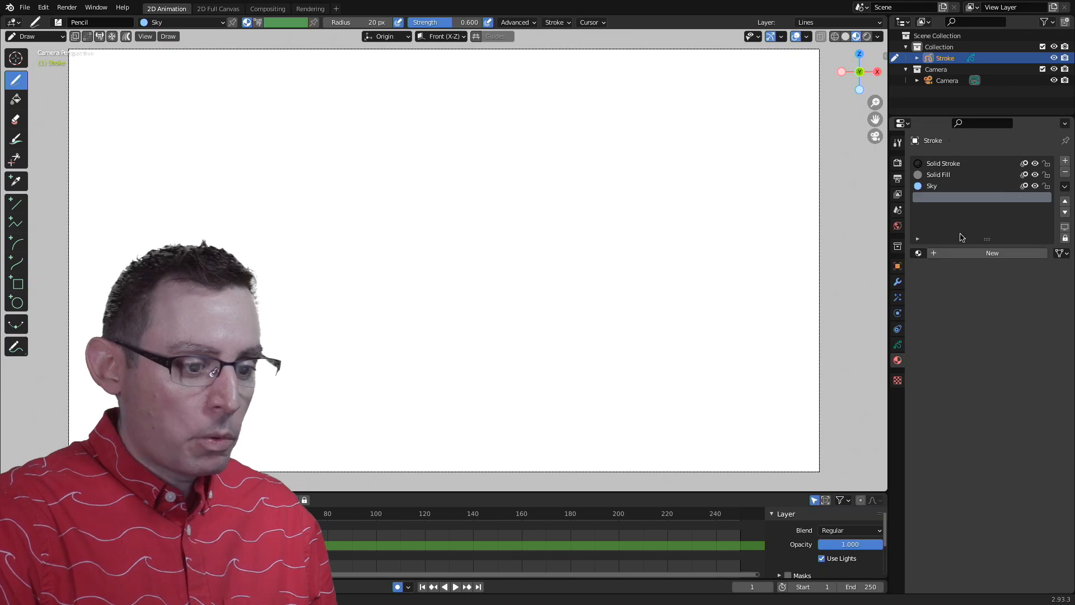
click(982, 253)
double_click(972, 253)
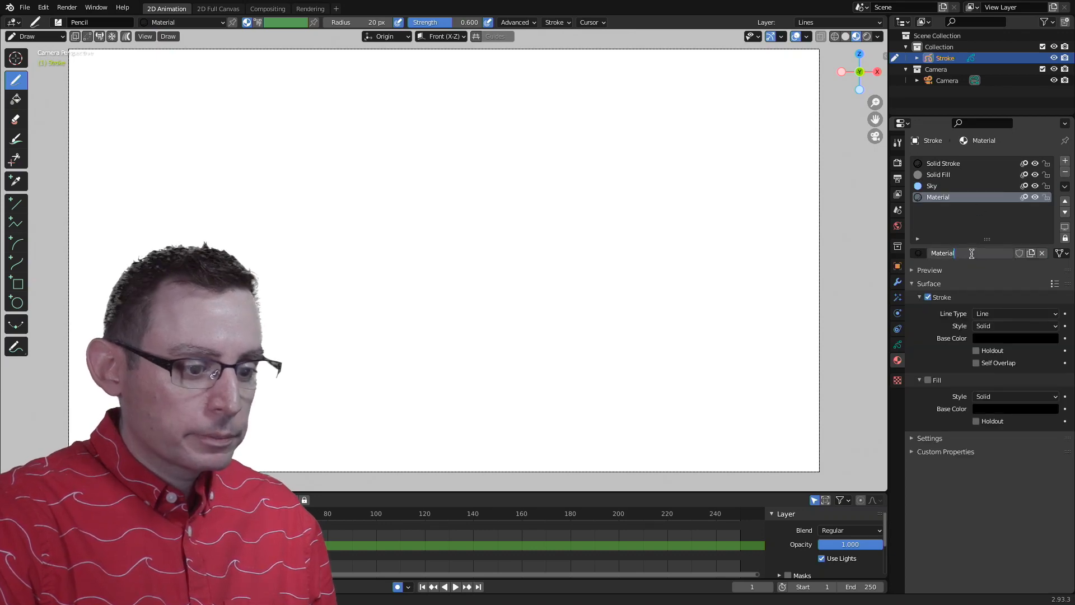
key(BackSpace)
key(BackSpace)
key(BackSpace)
key(BackSpace)
key(BackSpace)
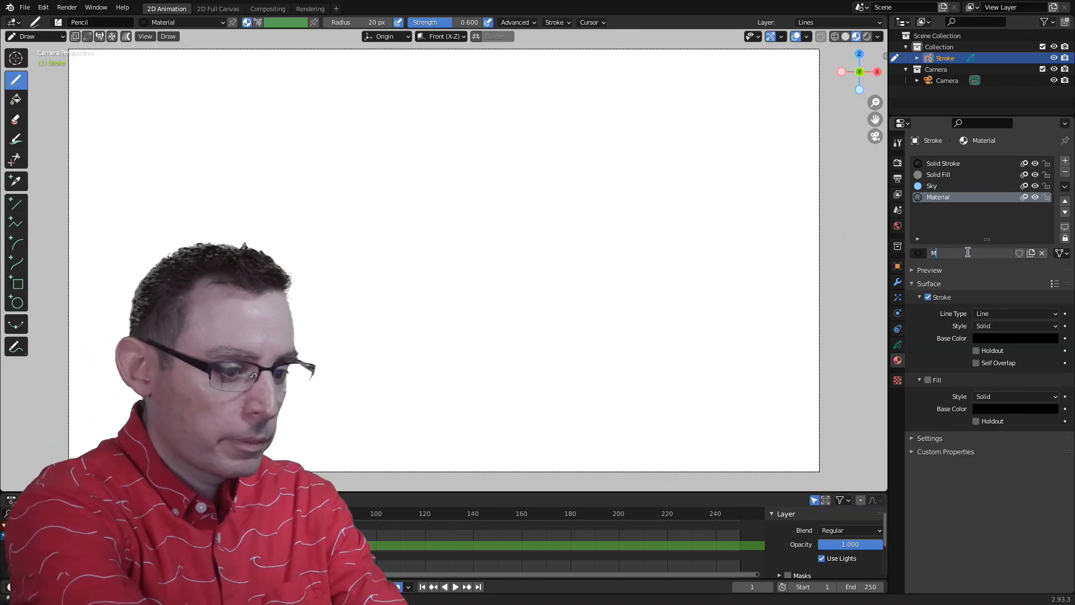
text(Clouds)
key(Return)
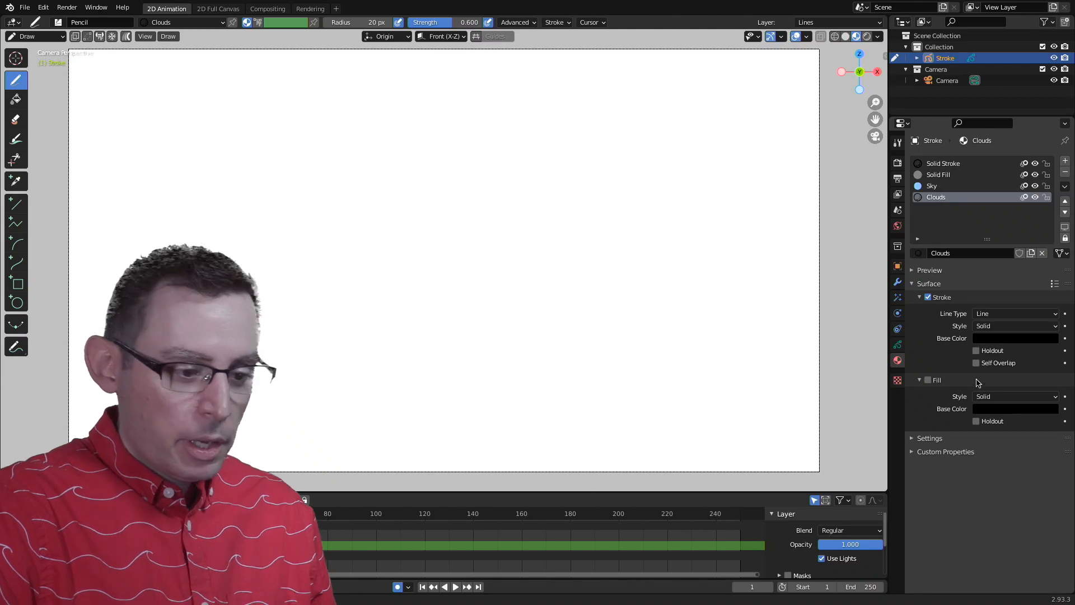
Step: Enable the fill of the Clouds material and set its fill base color to white
click(928, 380)
click(984, 412)
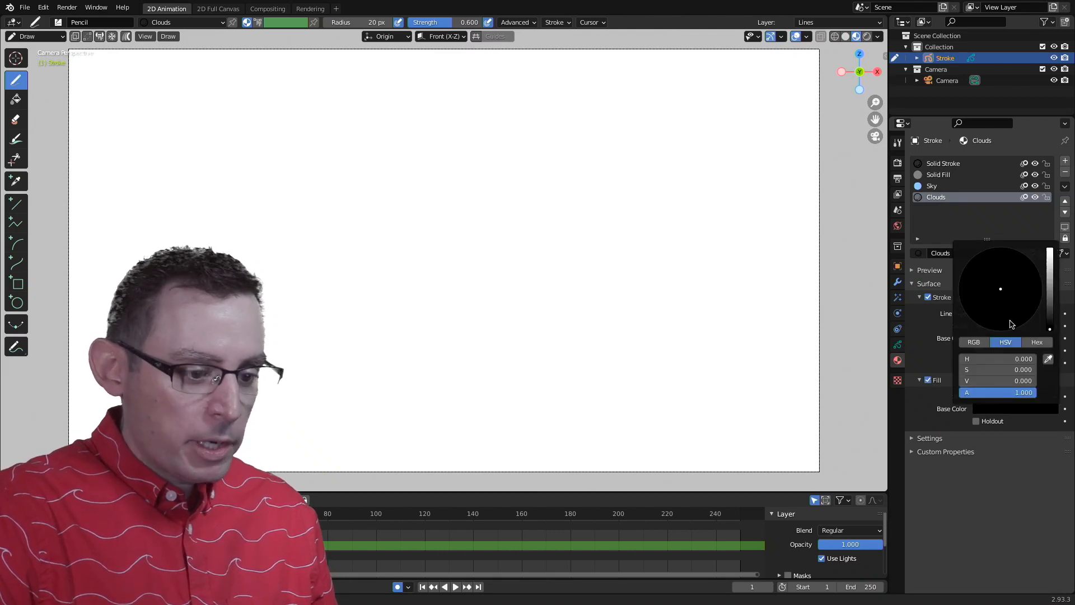
drag(1051, 328, 1054, 226)
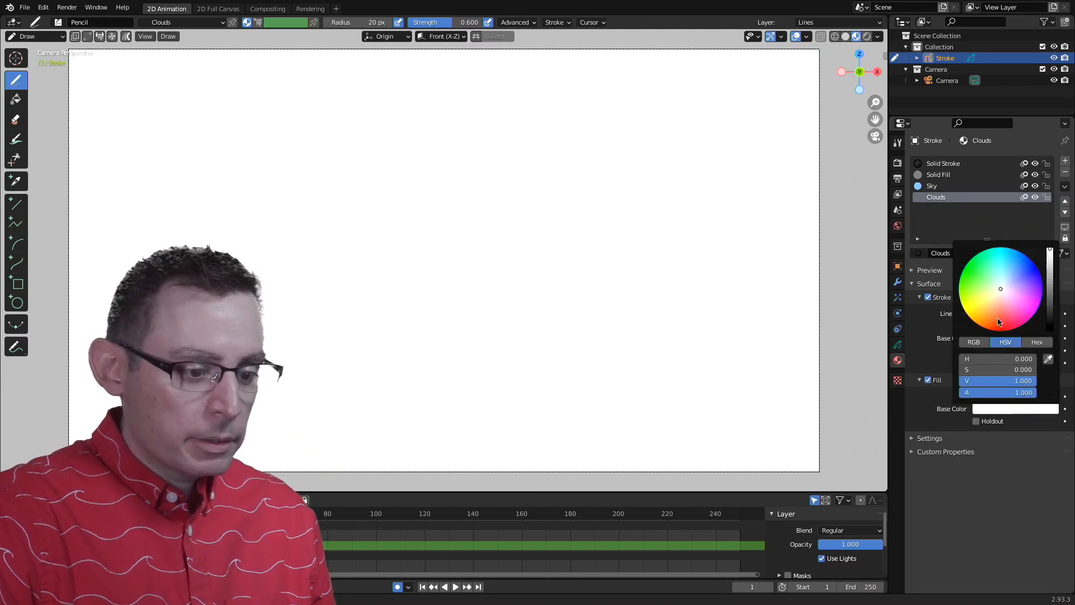
Step: Add a further material to the Stroke object and name it Ground
click(1065, 161)
click(971, 253)
double_click(970, 252)
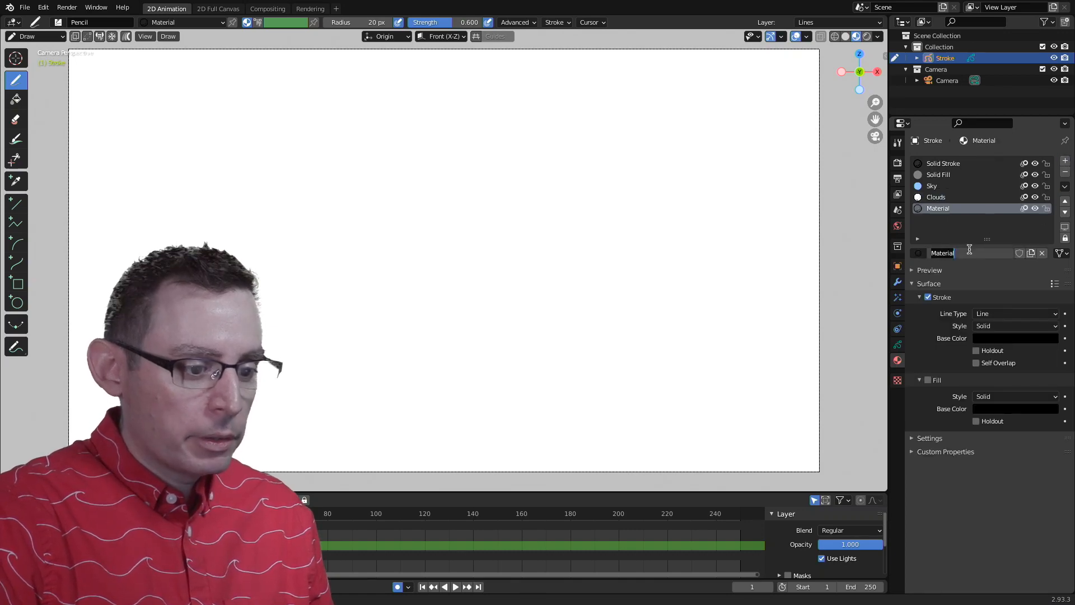
text(Ground)
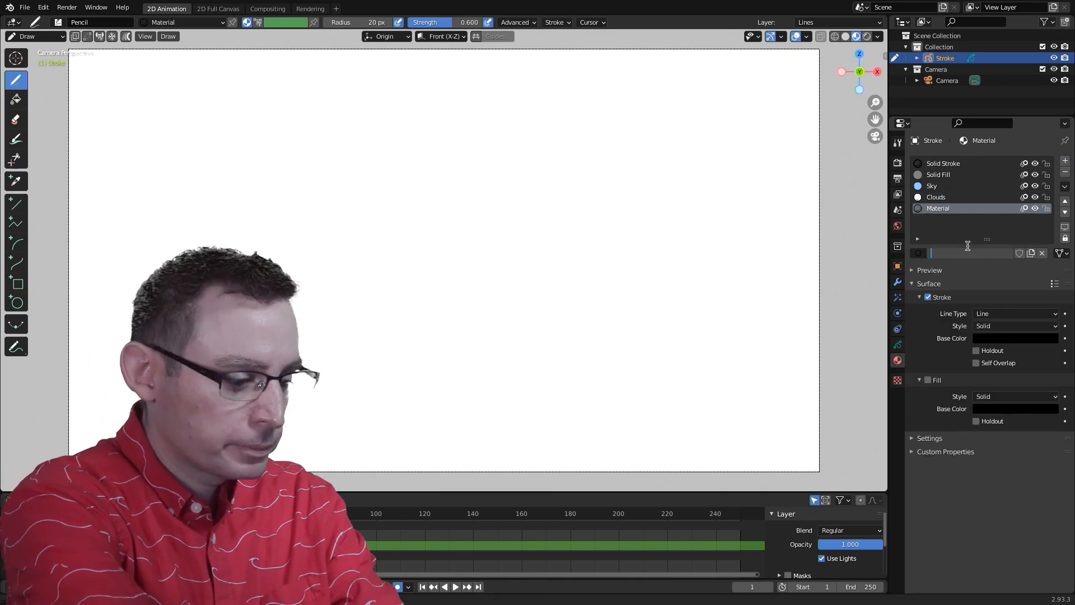
key(Return)
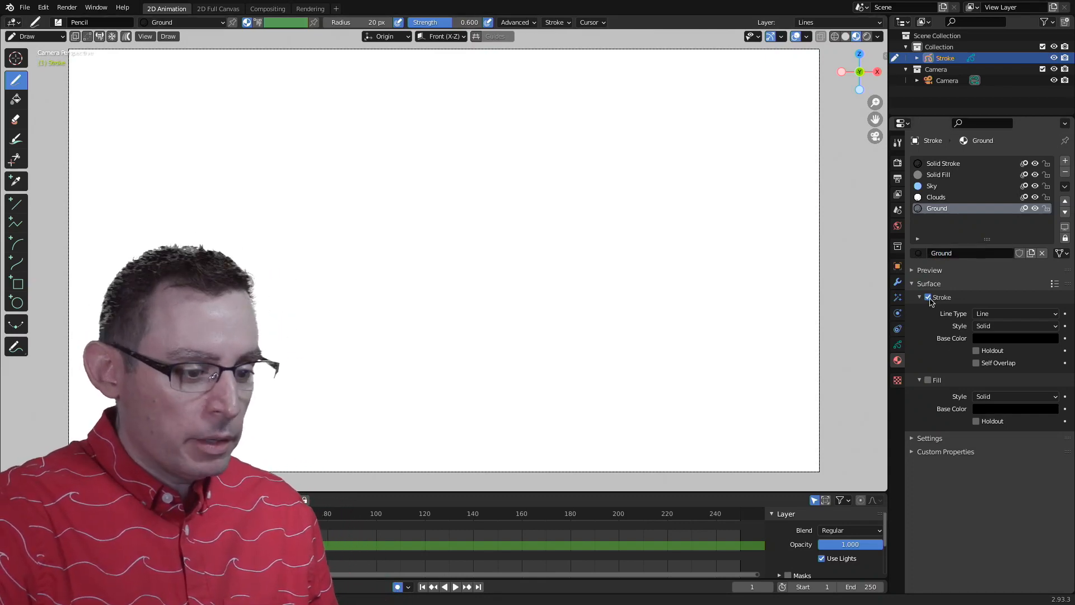
Step: Disable the Ground material's stroke, enable its fill, and set the fill base color to dark green
click(928, 298)
click(929, 381)
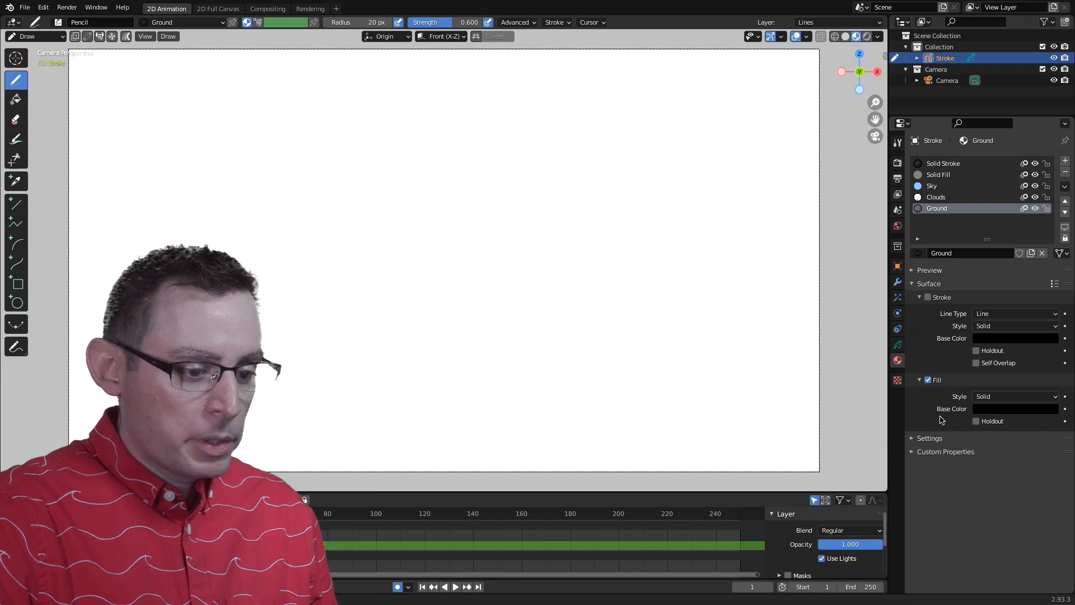
click(996, 409)
drag(1056, 327, 1050, 240)
drag(999, 288, 990, 277)
drag(1050, 250, 1050, 295)
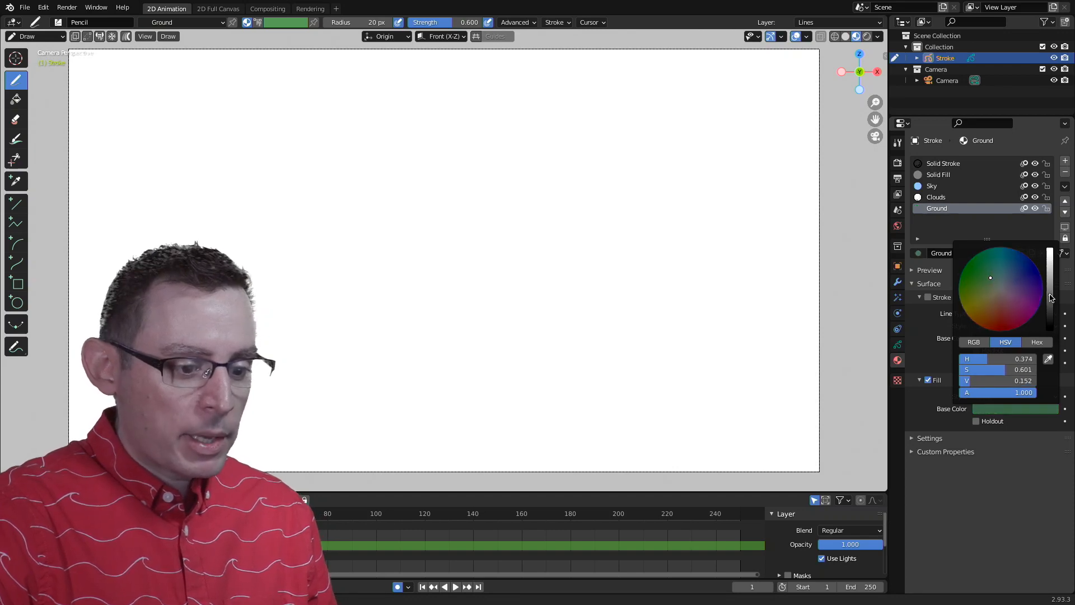
drag(989, 277, 977, 277)
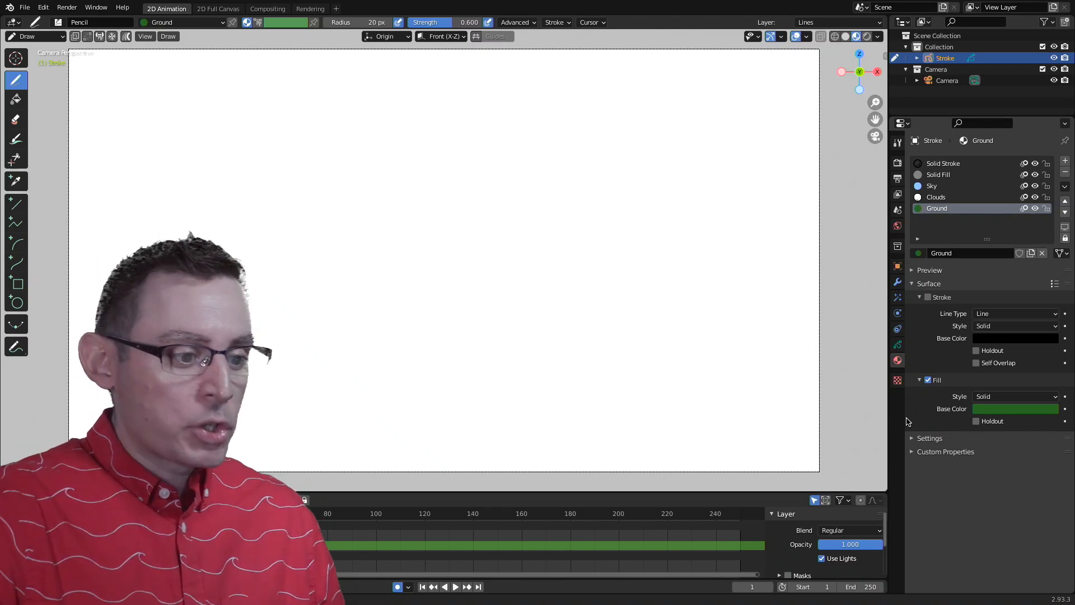
Step: Delete the Lines and Fills layers from the Stroke grease pencil object
click(897, 347)
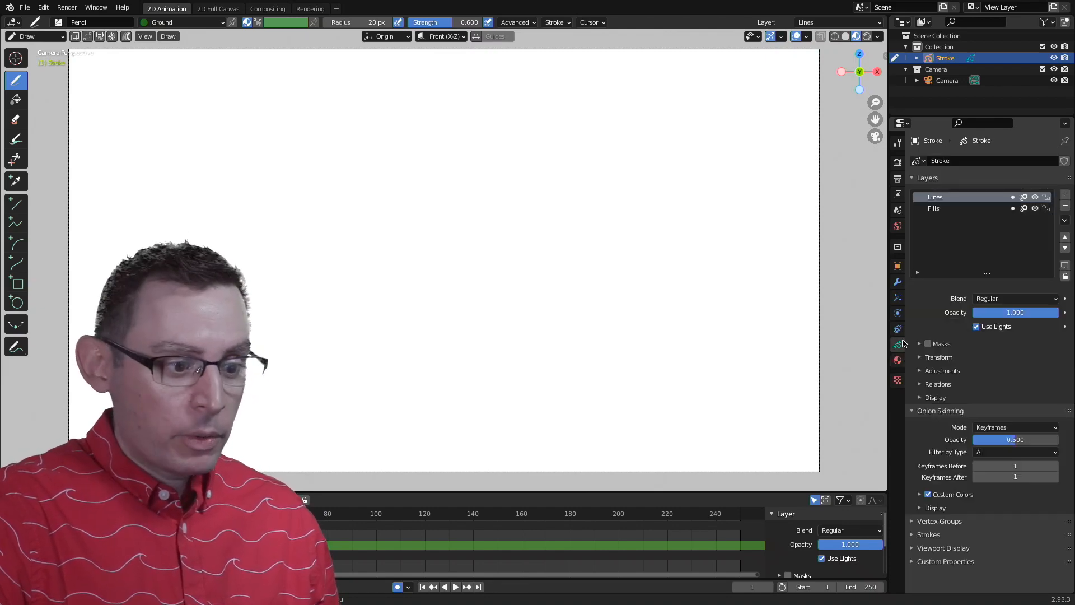
click(962, 210)
click(962, 199)
click(962, 210)
click(962, 198)
click(961, 208)
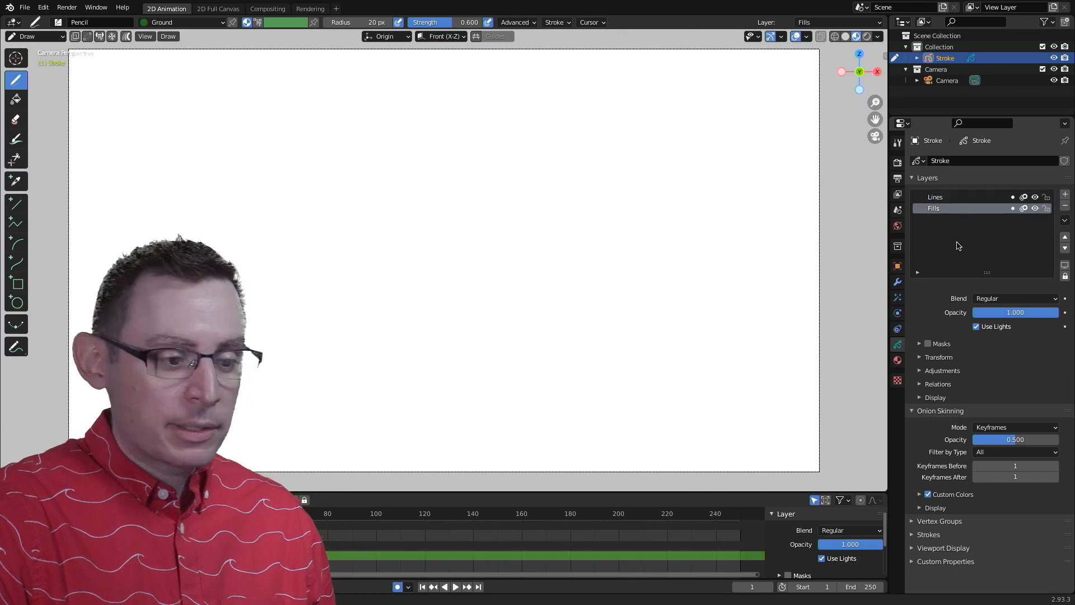
click(954, 199)
click(1065, 206)
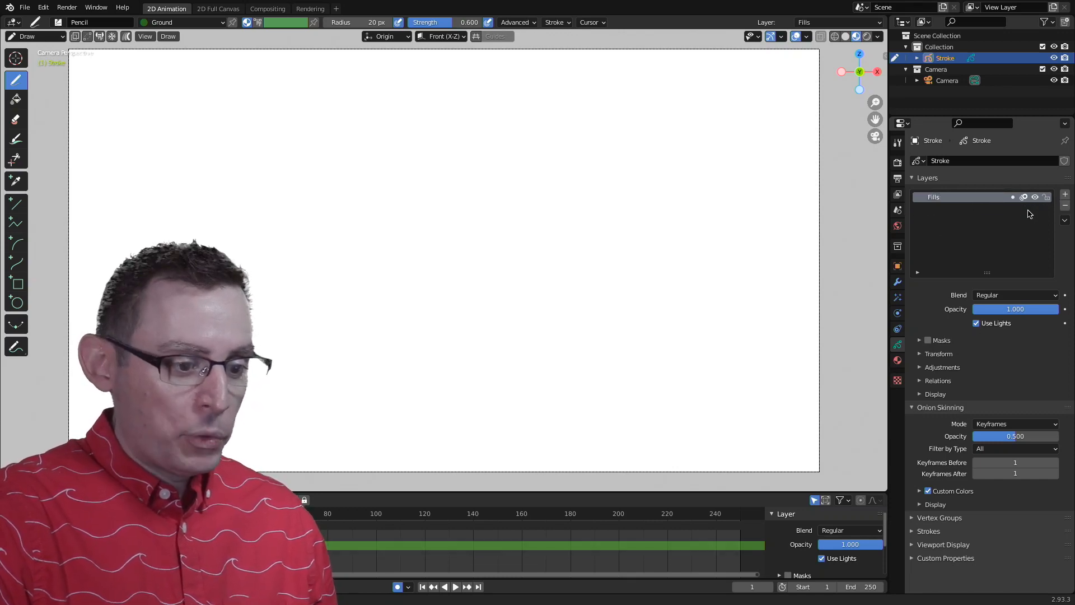
click(1065, 205)
Step: Add a new grease pencil layer and name it Background
click(1019, 198)
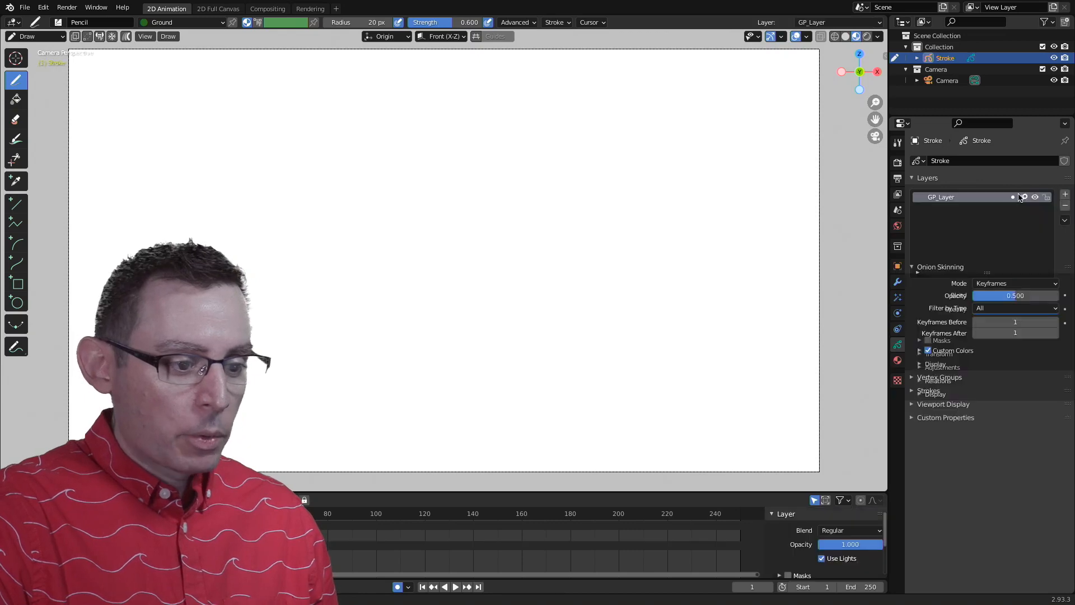
click(955, 200)
double_click(955, 199)
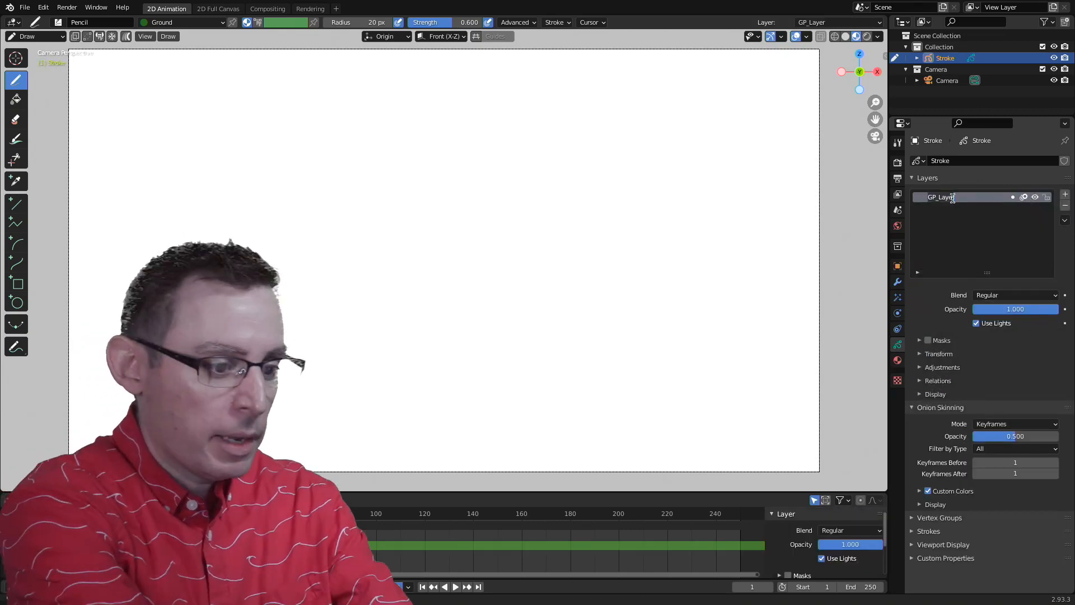
key(BackSpace)
text(Backgound)
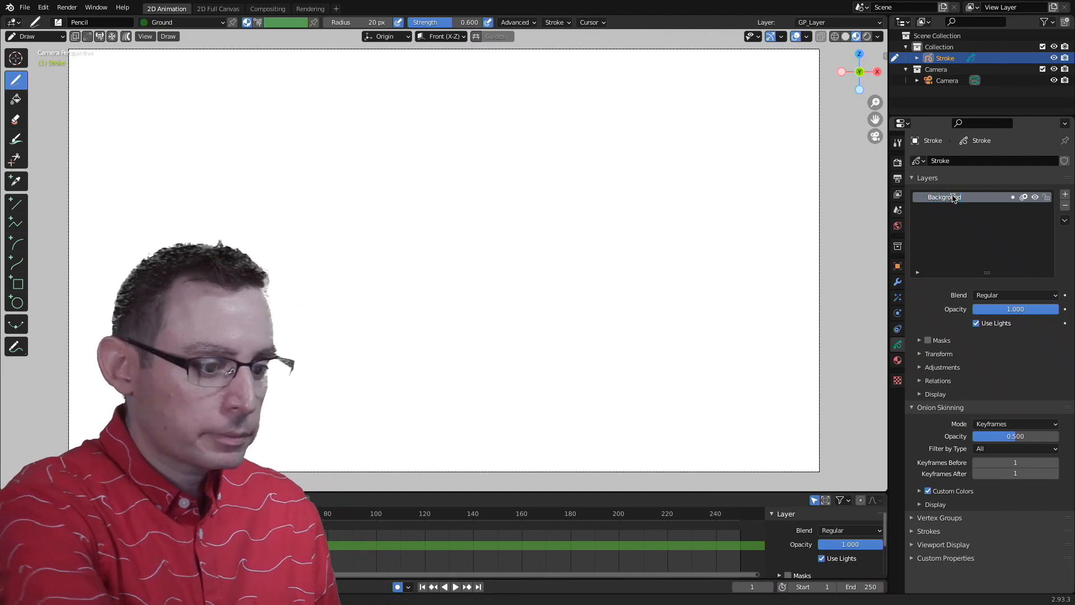
click(954, 199)
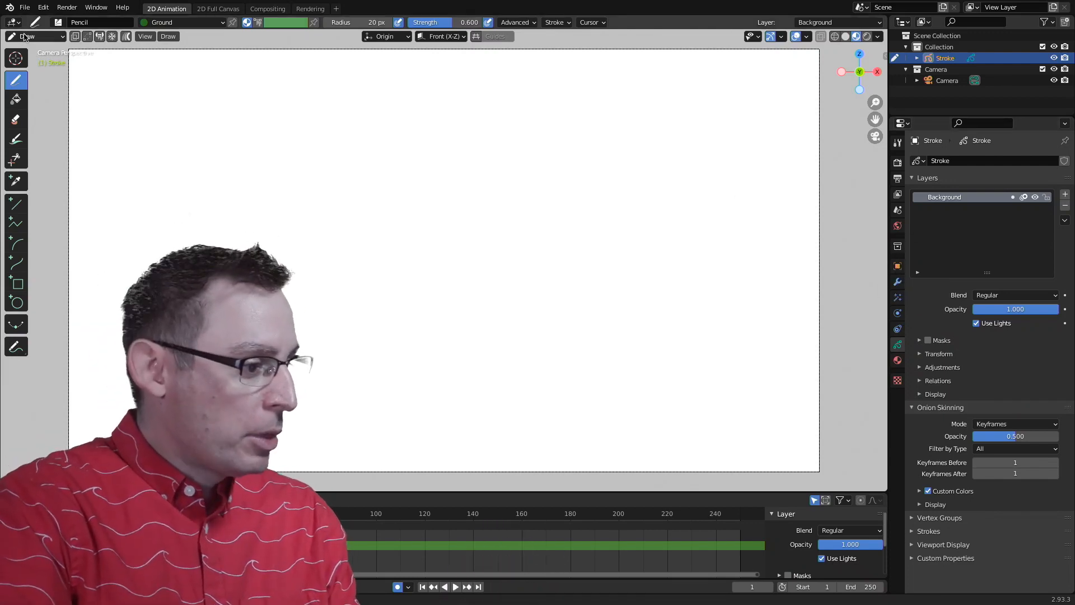
Step: Draw a rectangle with the Box tool and Sky material over the upper part of the camera frame, extending past its side edges
click(18, 284)
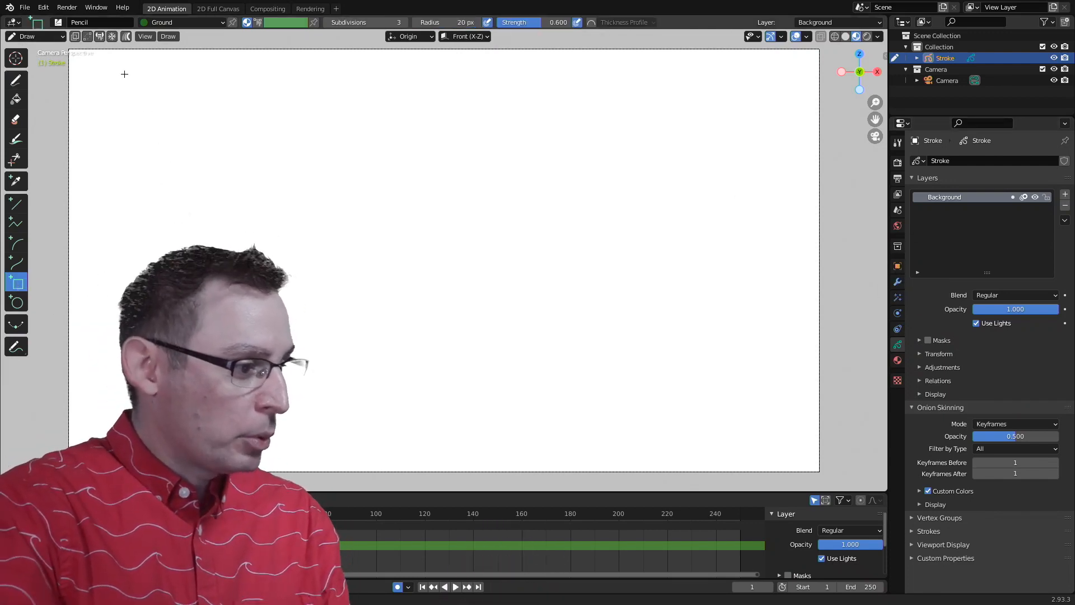
drag(63, 44, 839, 272)
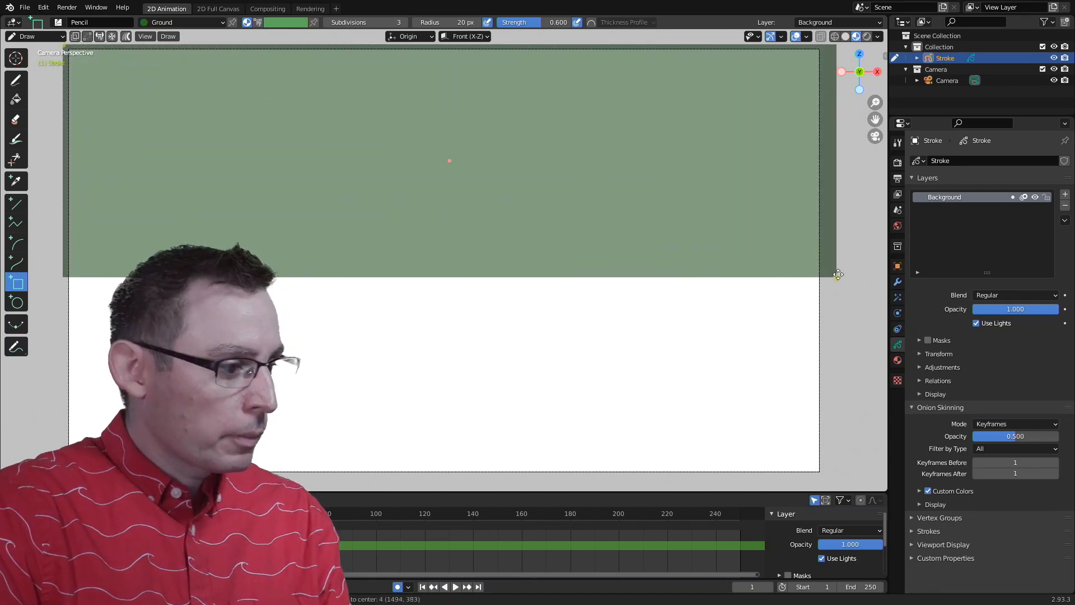
key(Escape)
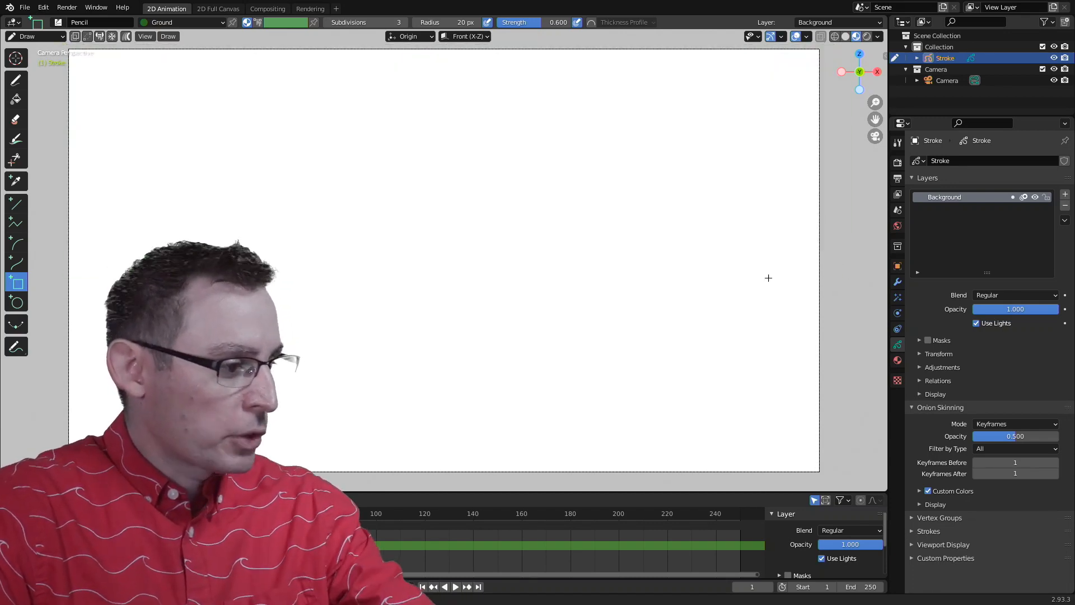
click(166, 24)
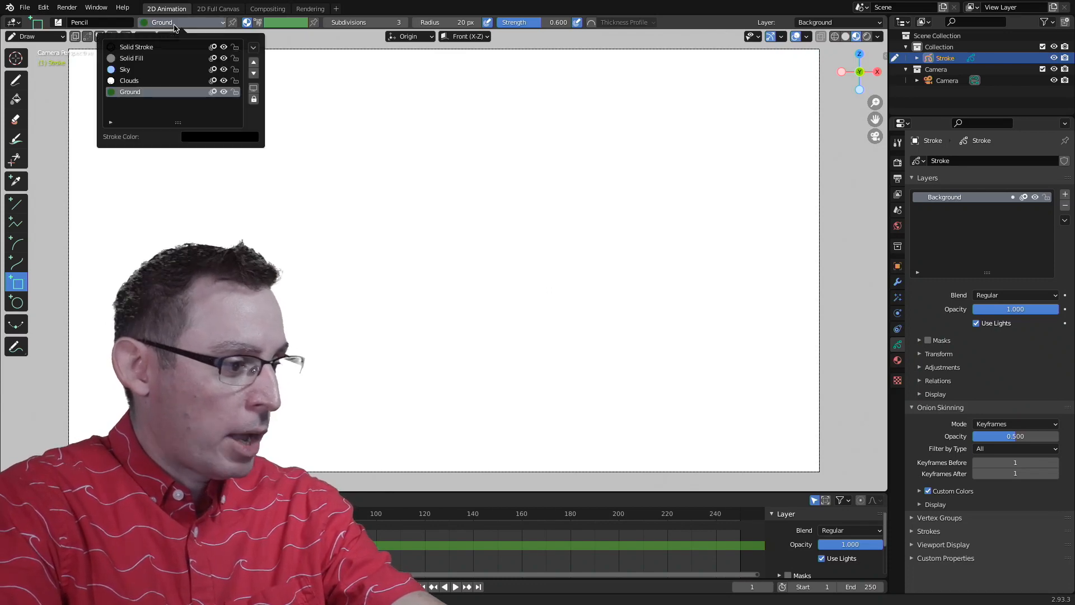
click(127, 69)
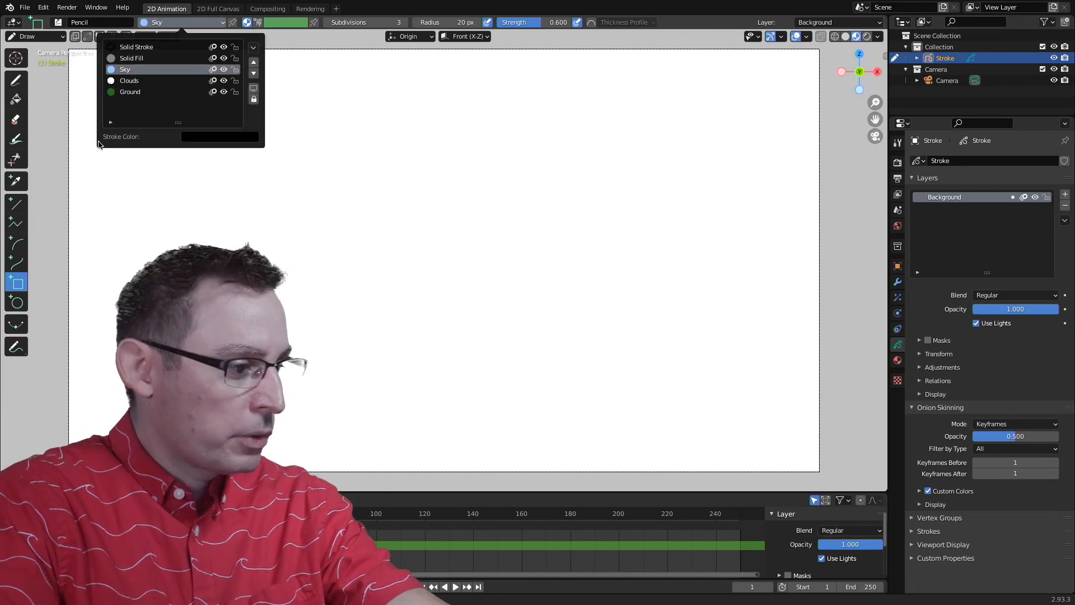
drag(63, 48, 826, 223)
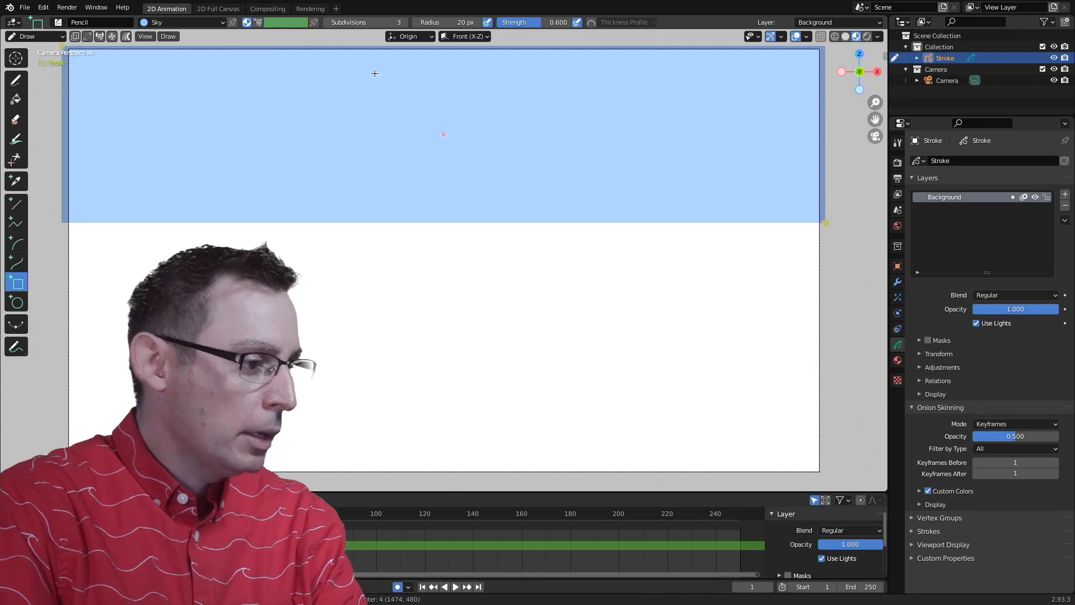
key(Return)
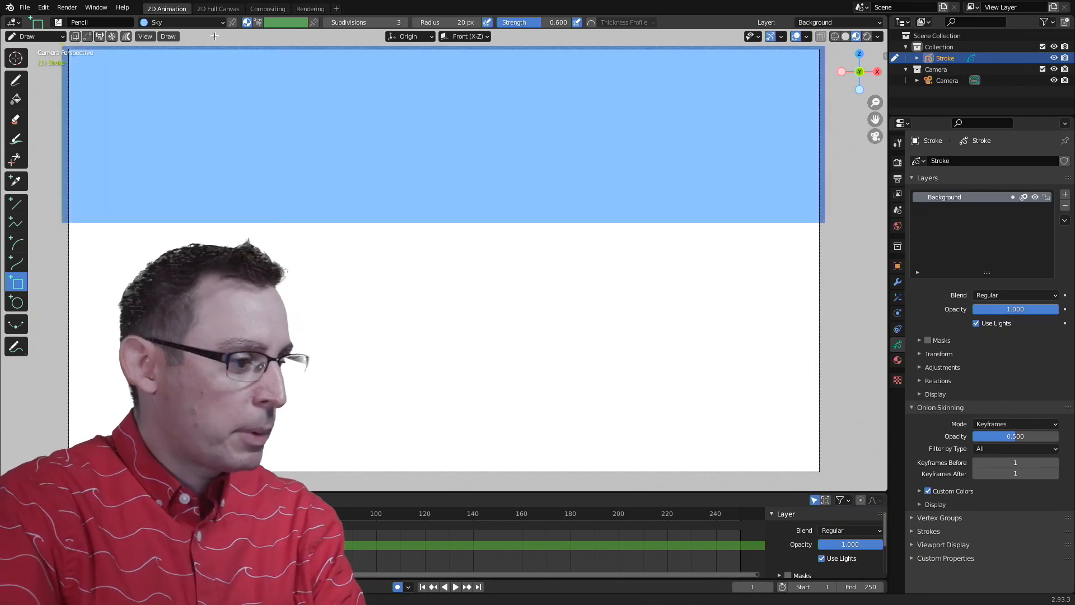
Step: Draw a rectangle in the Ground material from the sky's lower edge to below the camera frame, overlapping its sides
click(174, 23)
click(134, 92)
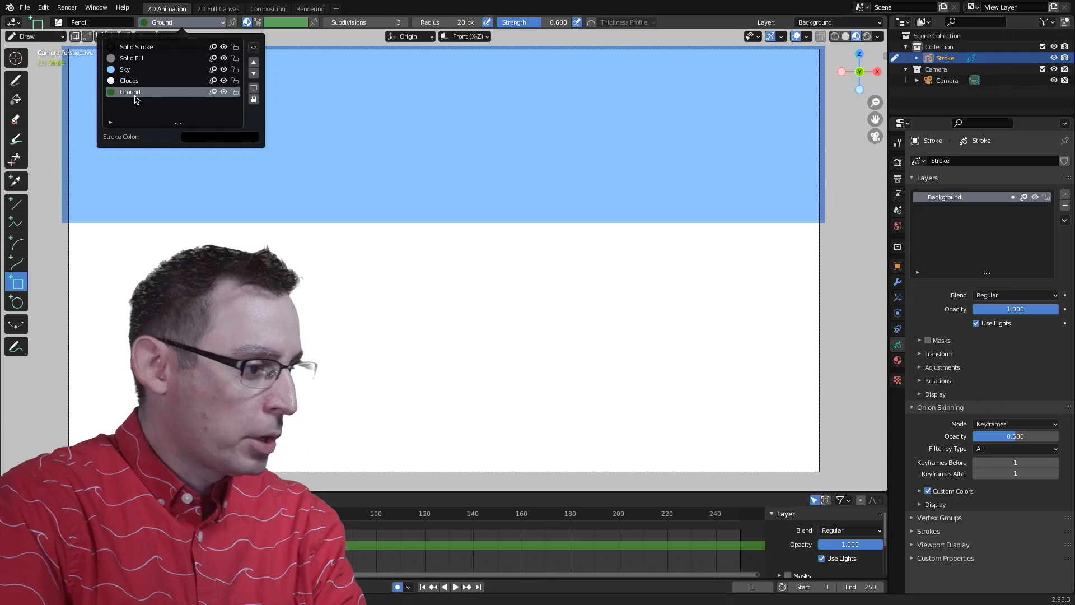
drag(56, 219, 841, 480)
key(Return)
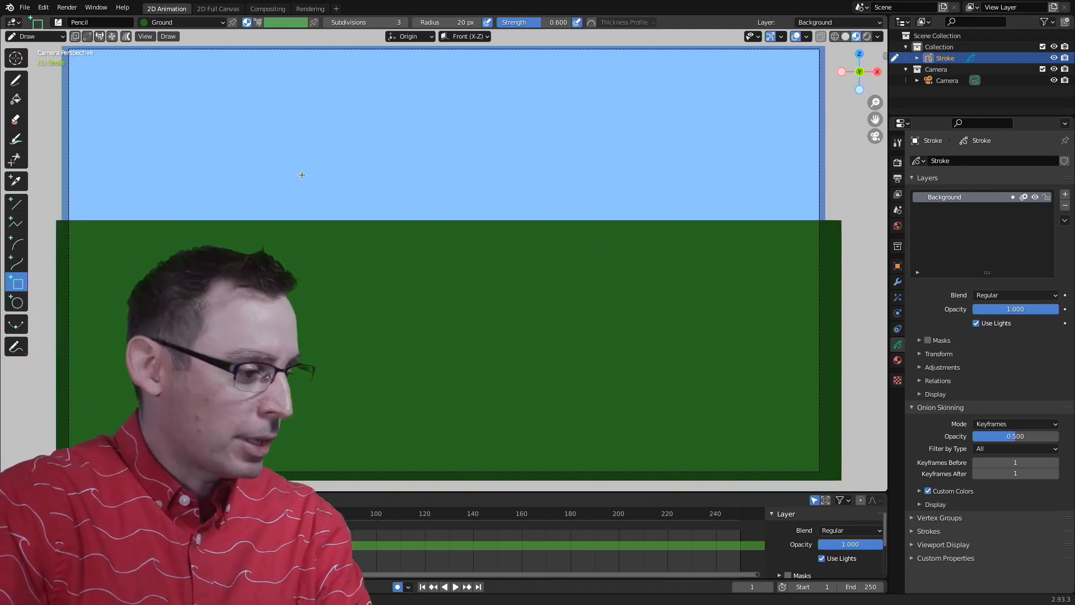
Step: Set up the Line tool with the Solid Stroke material for drawing on the Background layer
click(17, 204)
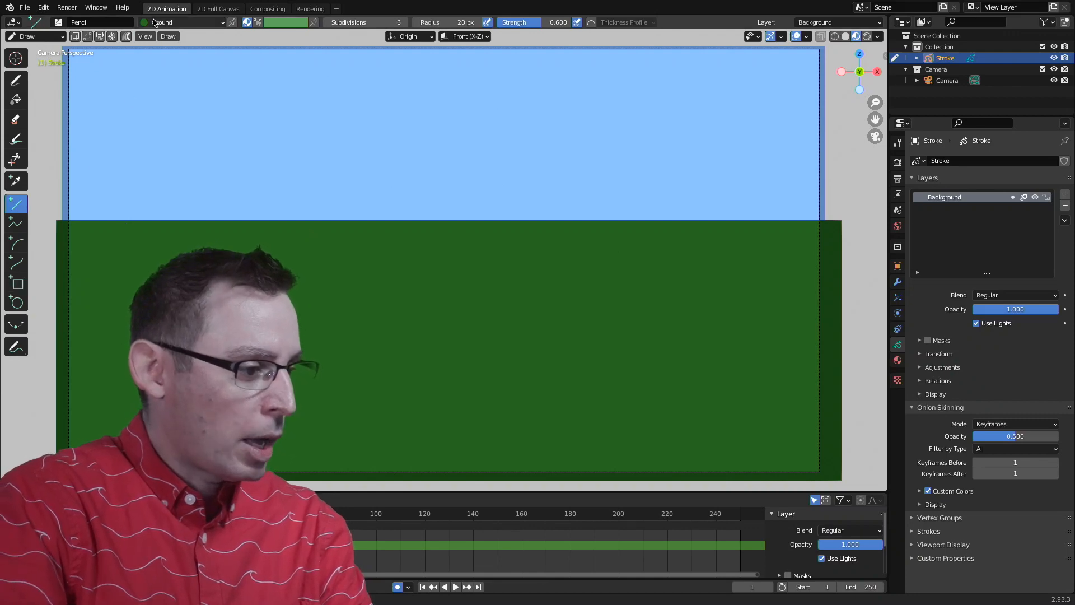
click(163, 23)
click(159, 48)
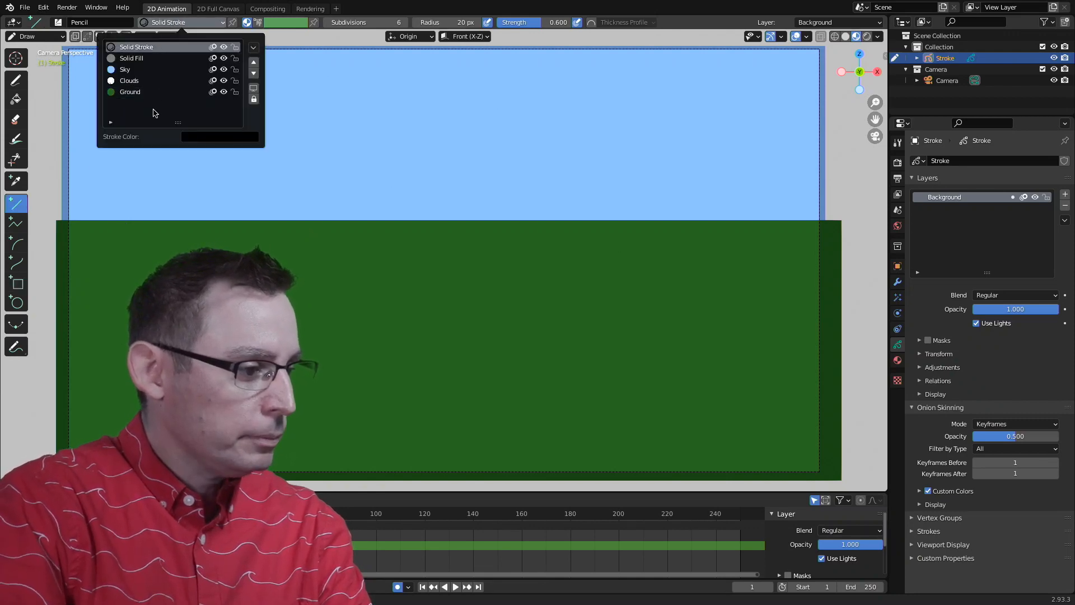
mouse_move(42, 222)
mouse_down()
mouse_move(396, 201)
mouse_move(523, 207)
mouse_move(465, 274)
mouse_up()
mouse_move(428, 308)
mouse_down()
mouse_move(331, 391)
mouse_move(565, 391)
mouse_up()
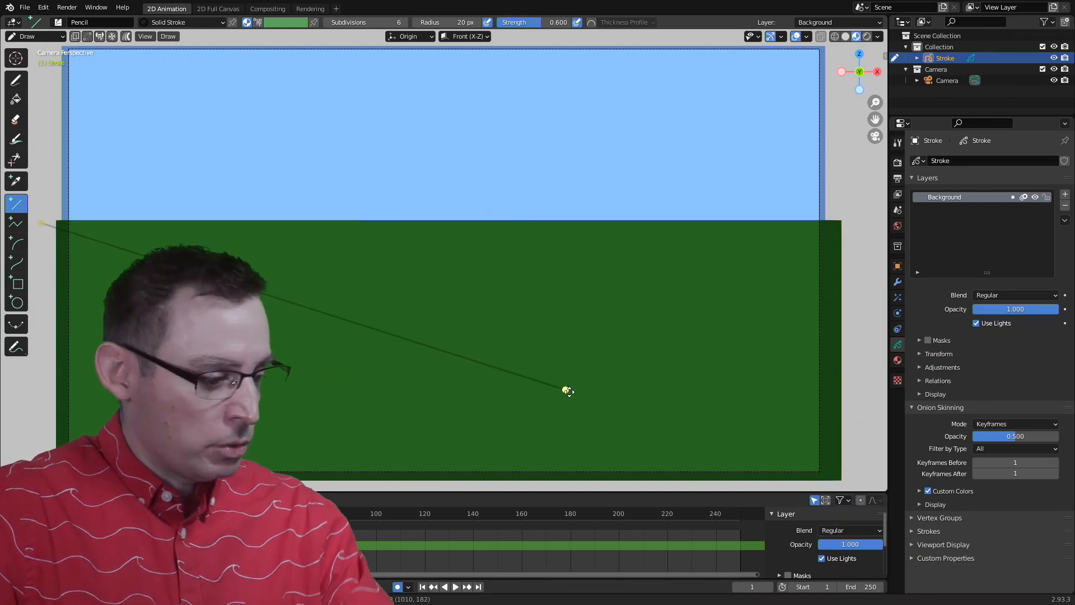
key(Escape)
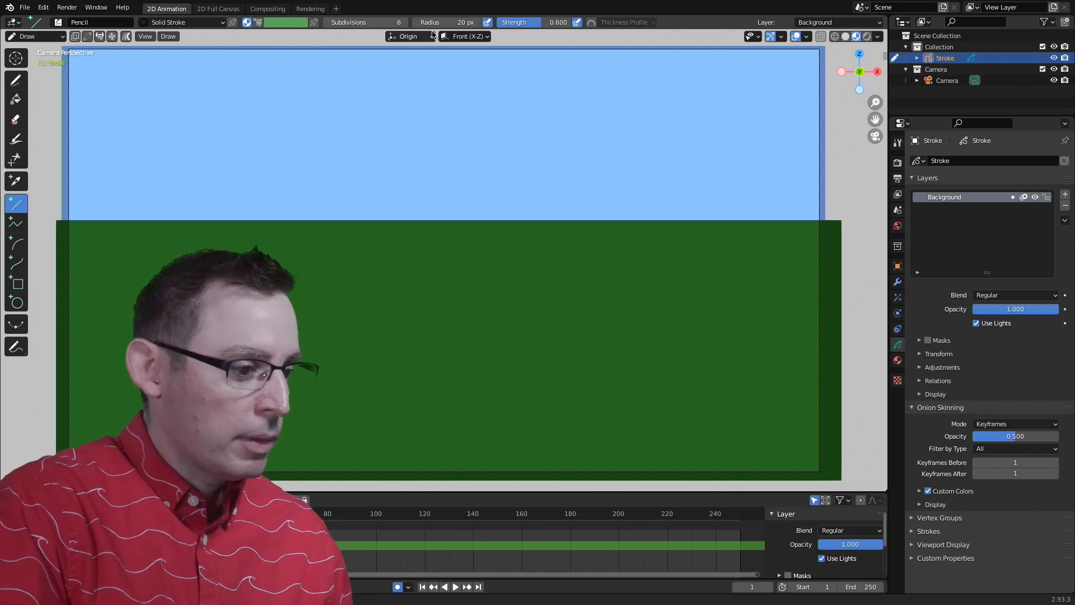
Step: Draw a horizontal Solid Stroke line with a 104 px radius along the horizon, extending past both sides of the frame
drag(51, 224, 866, 239)
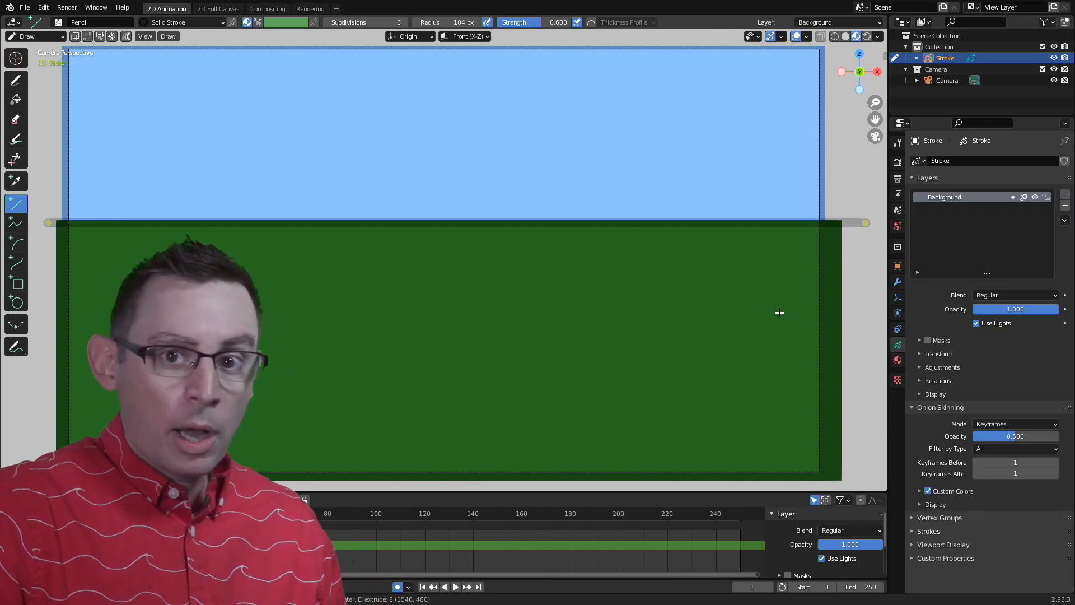
key(Return)
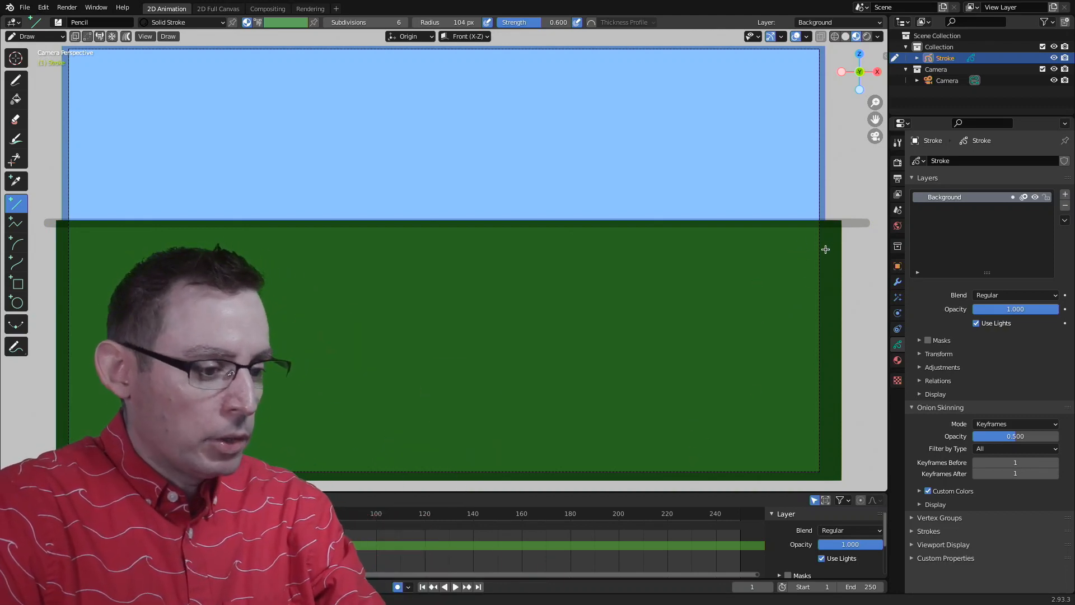
Step: Switch to Edit Mode and move the horizon line slightly up and to the right, then deselect it
scroll(812, 252, up, 2)
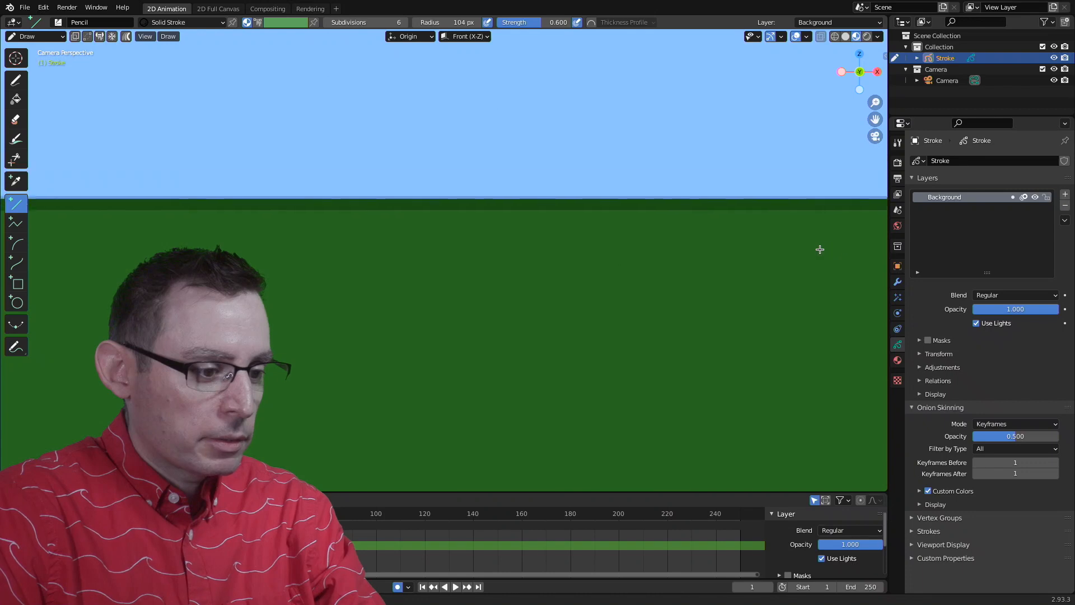
scroll(820, 249, down, 1)
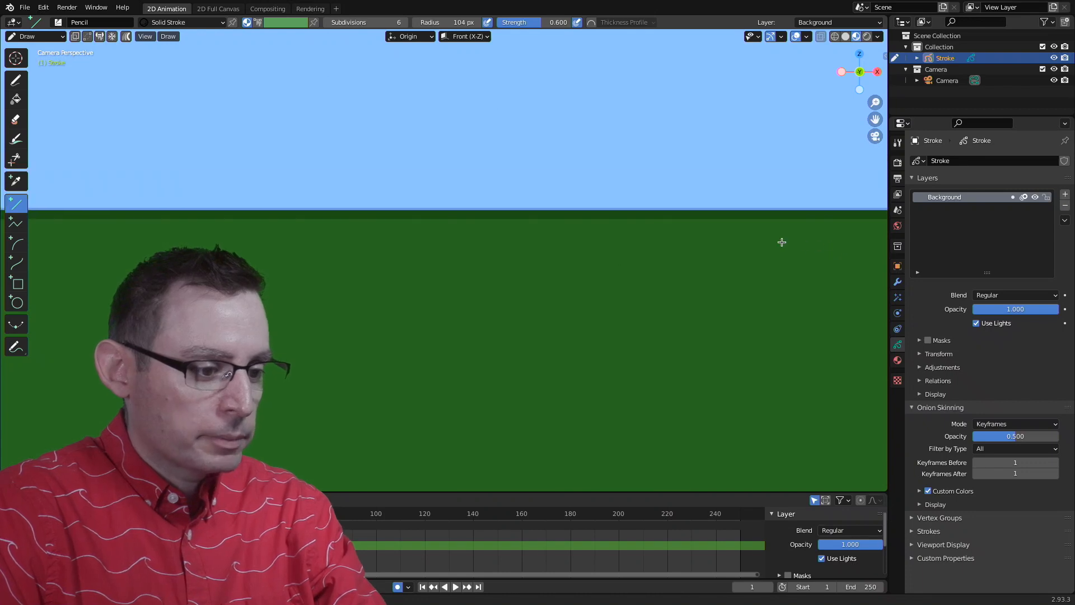
shift+middle_drag(804, 244, 470, 247)
shift+middle_drag(703, 233, 649, 249)
scroll(733, 229, up, 7)
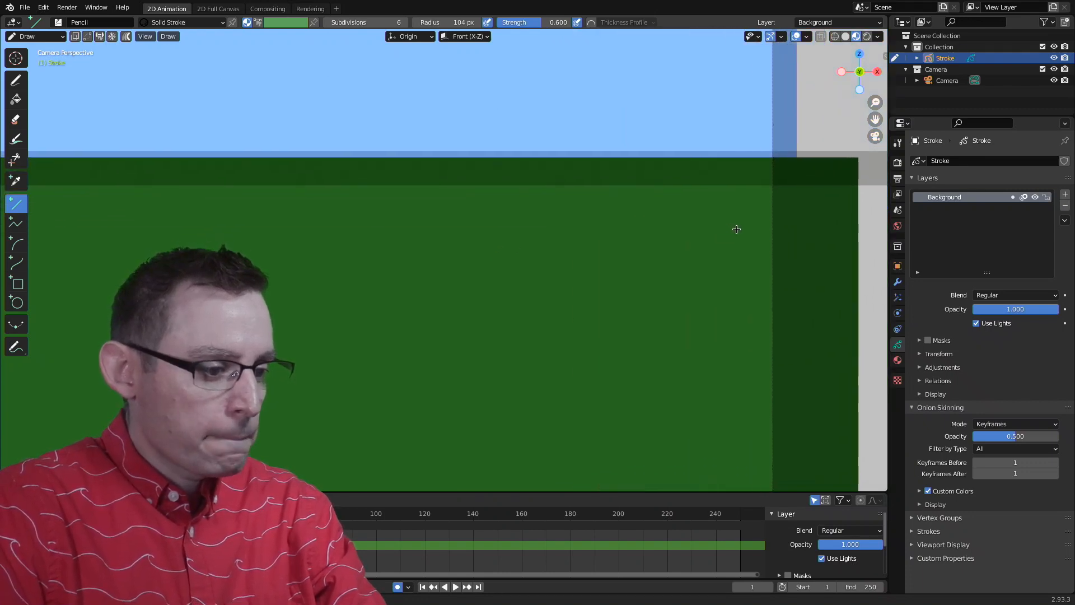
shift+middle_drag(737, 229, 457, 273)
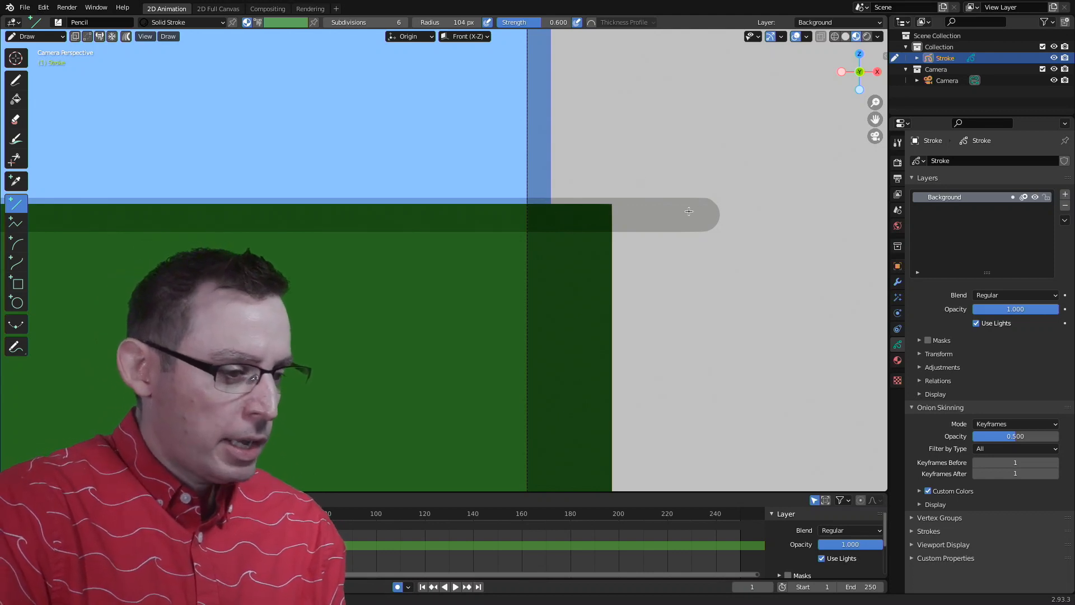
click(33, 37)
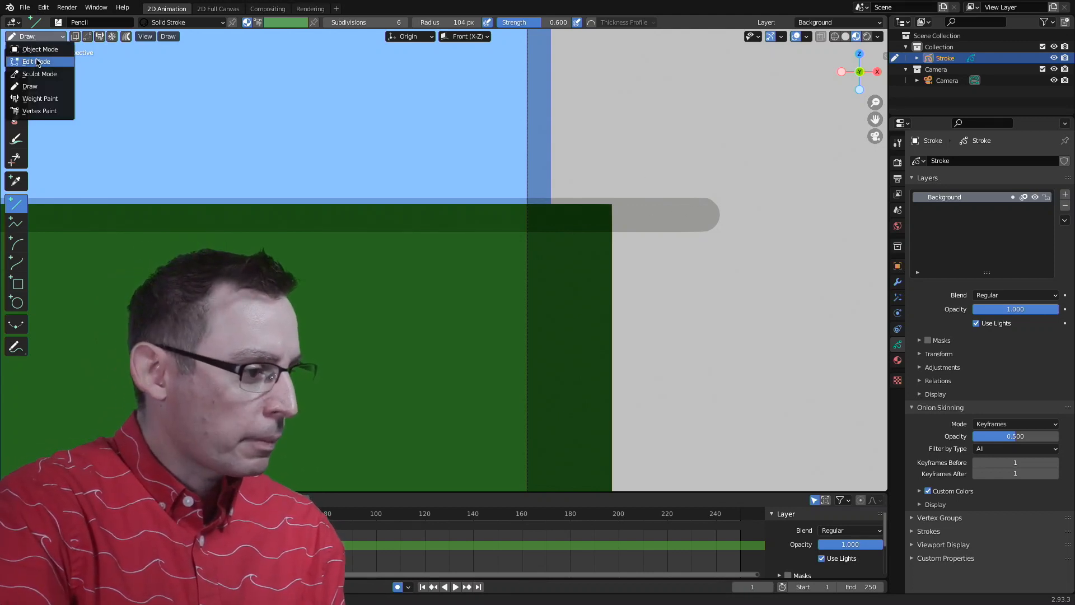
click(36, 61)
click(703, 214)
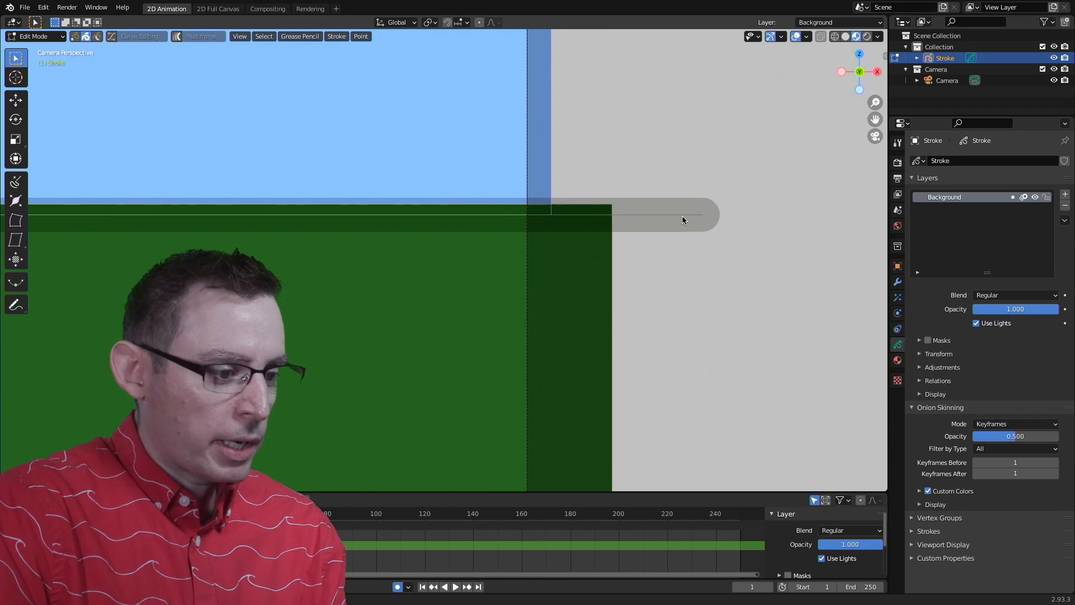
click(16, 100)
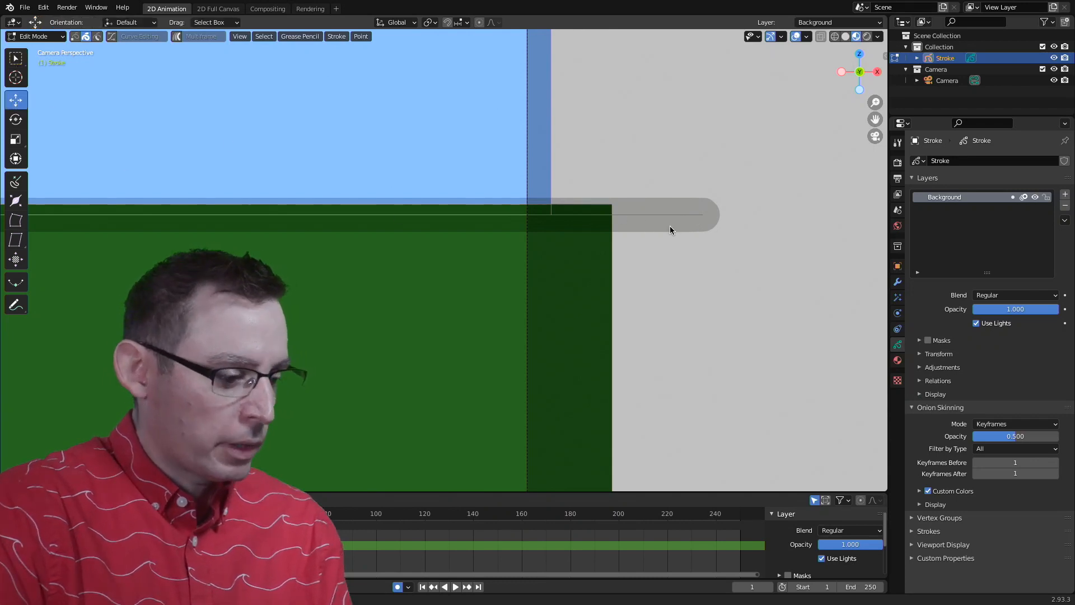
mouse_move(669, 227)
mouse_down()
mouse_move(652, 282)
mouse_move(739, 207)
mouse_up()
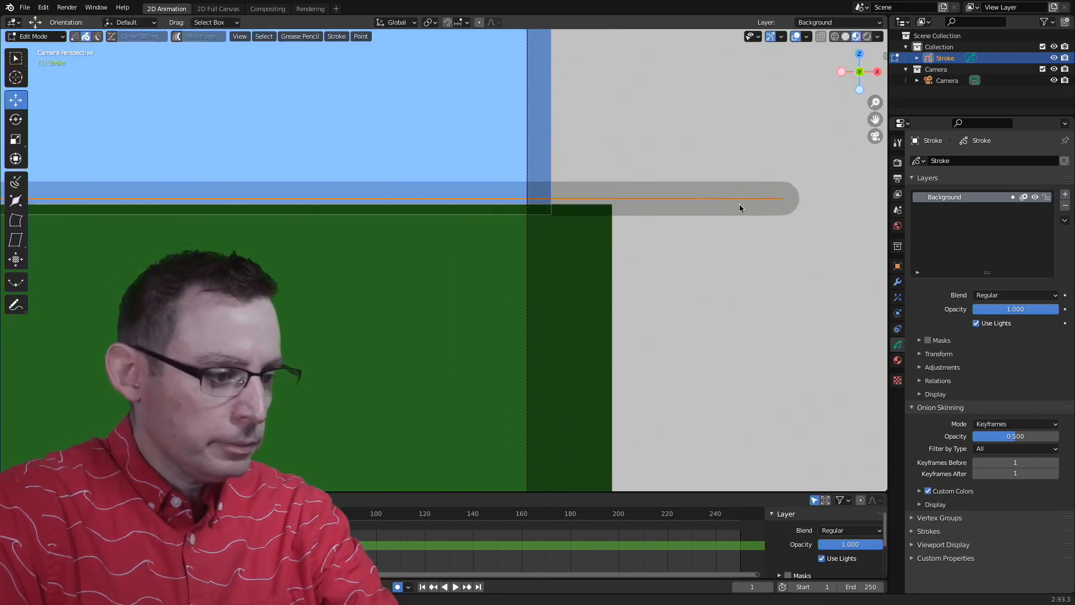
click(731, 307)
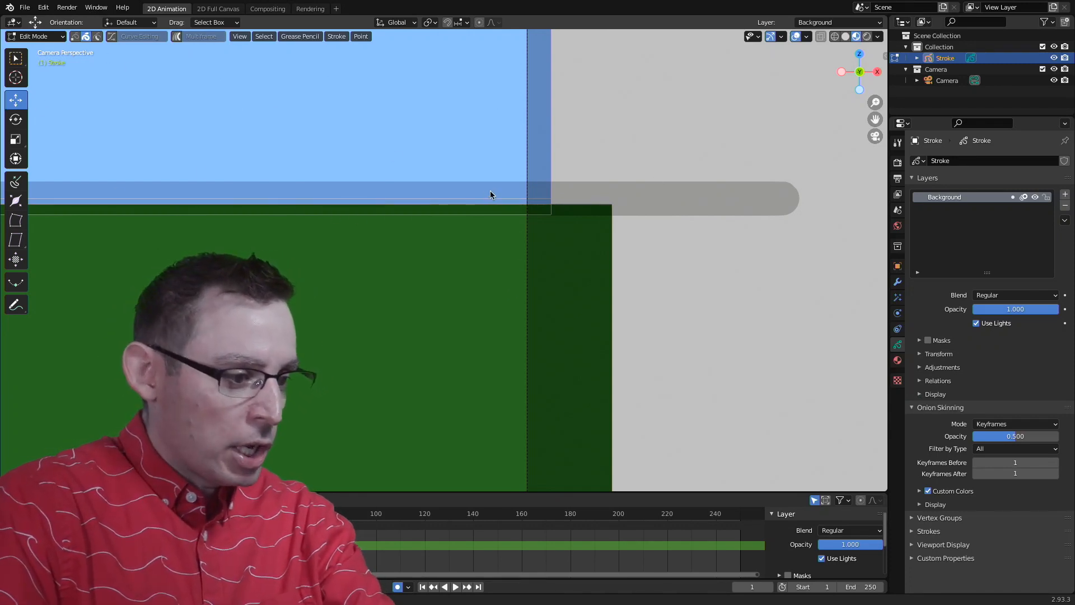
Step: Reposition the horizon line so that it is centered on the boundary between the sky and the ground
key(a)
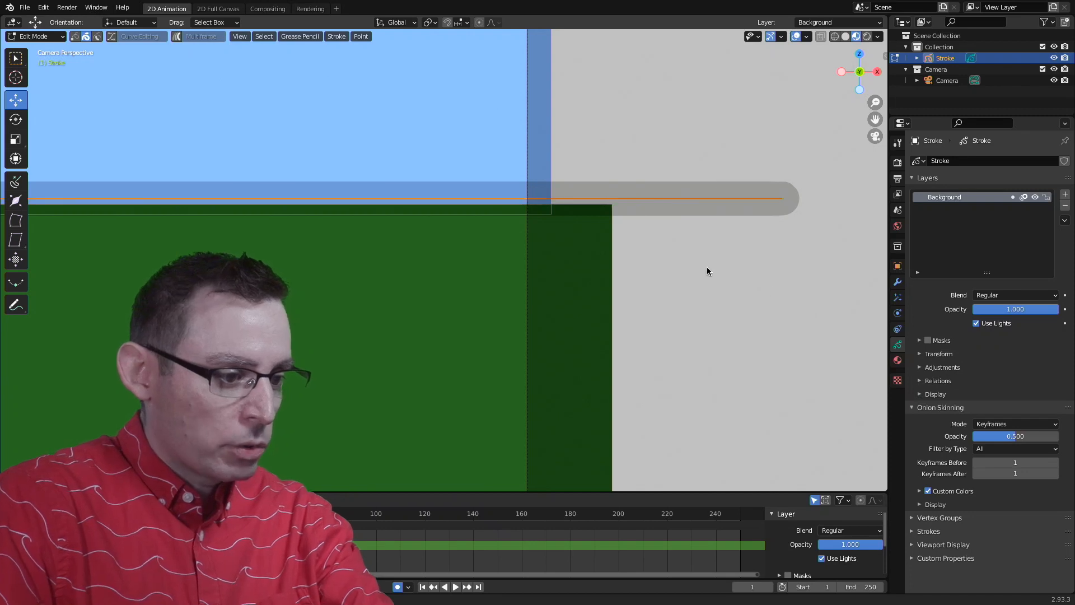
key(g)
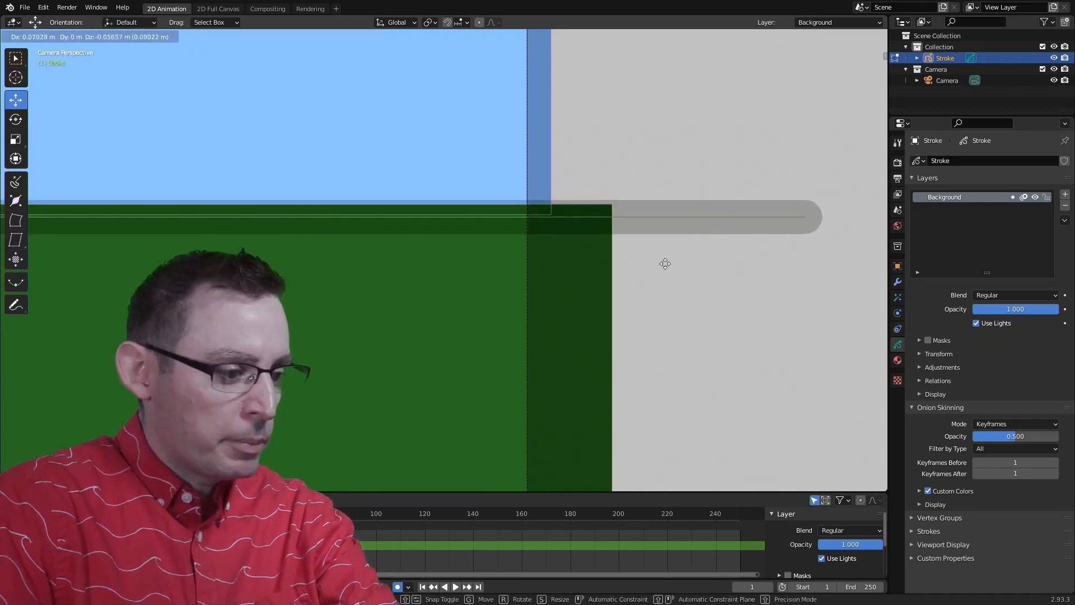
click(505, 249)
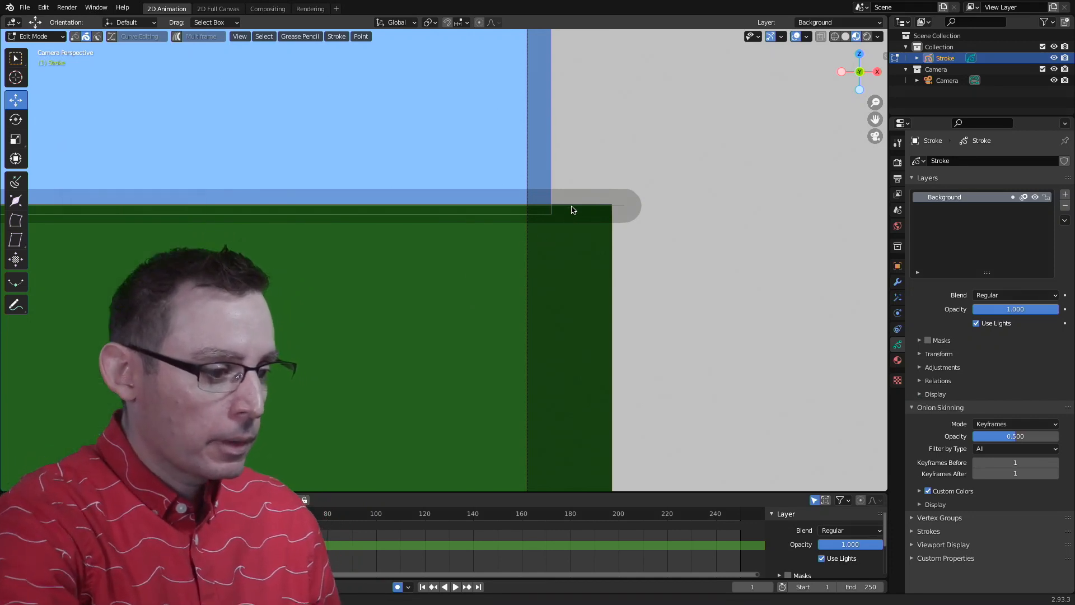
Step: Arrange the horizon line stroke with Bring to Front within the Background layer
right_click(572, 210)
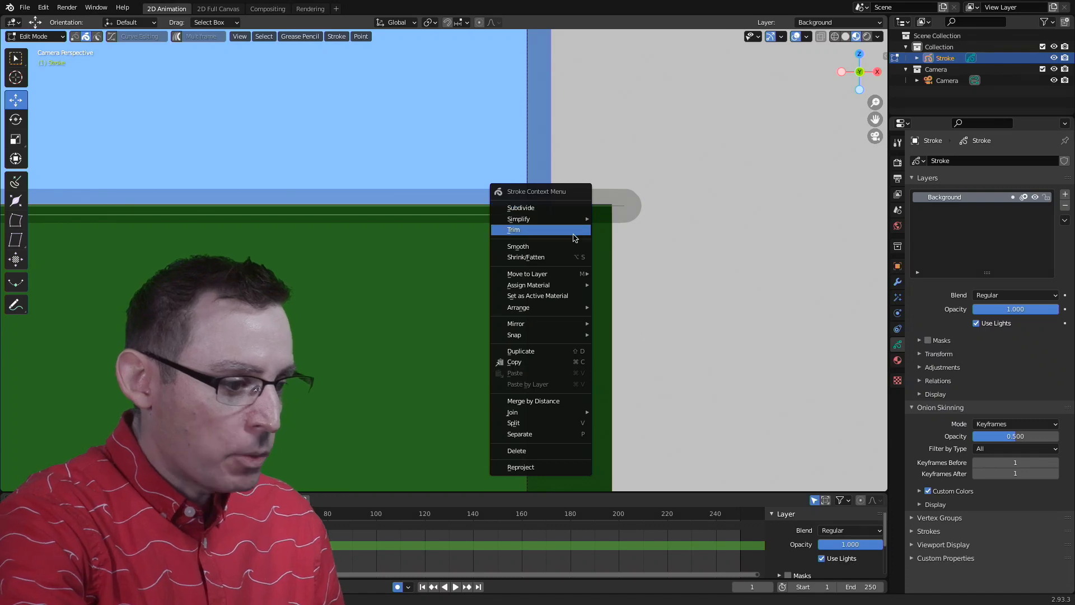
mouse_move(574, 336)
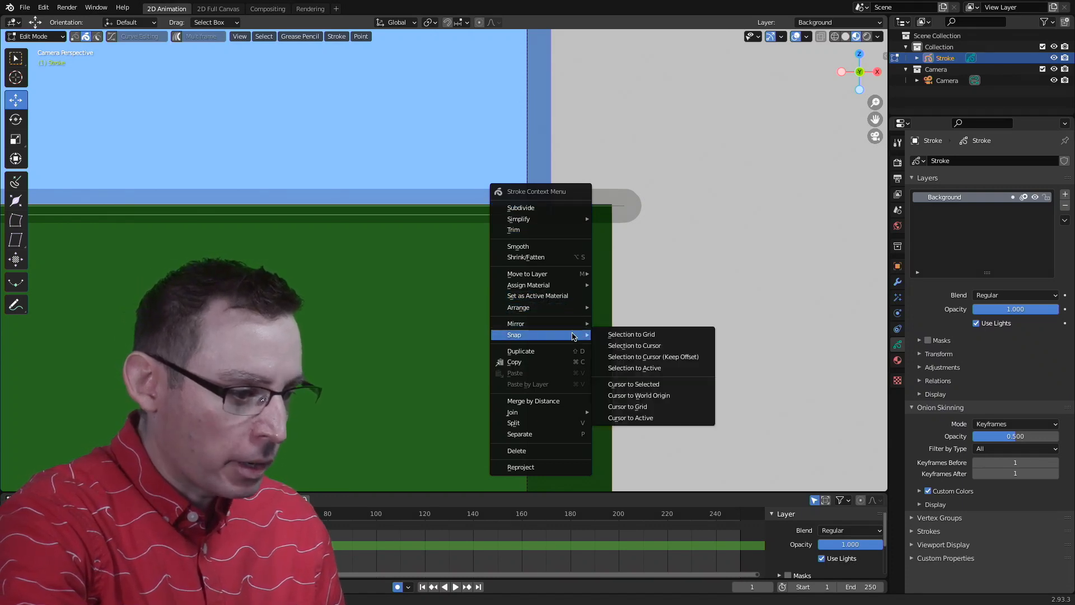
mouse_move(570, 314)
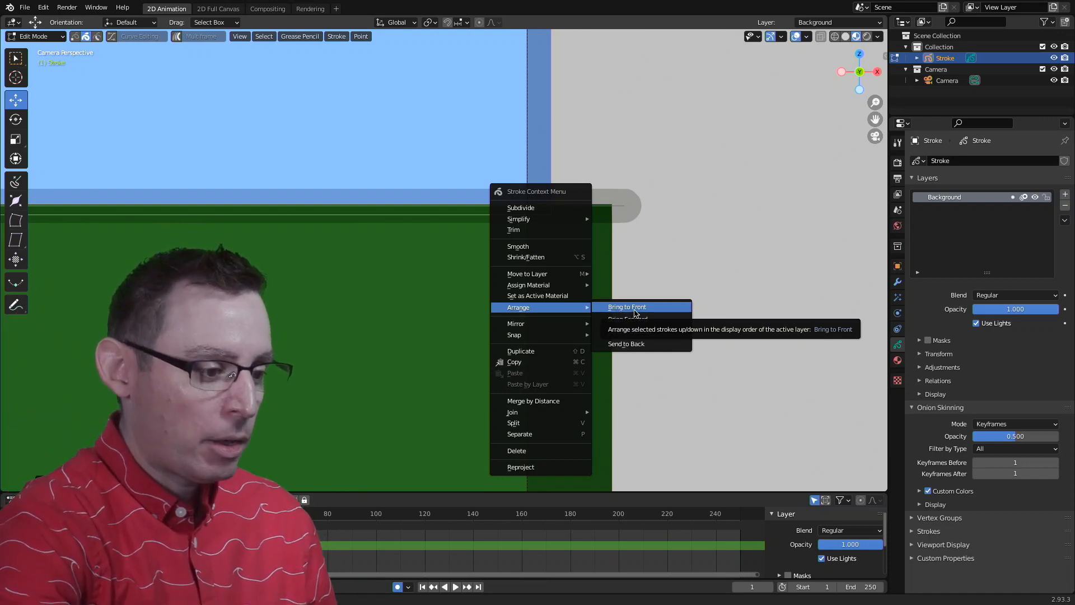
click(636, 309)
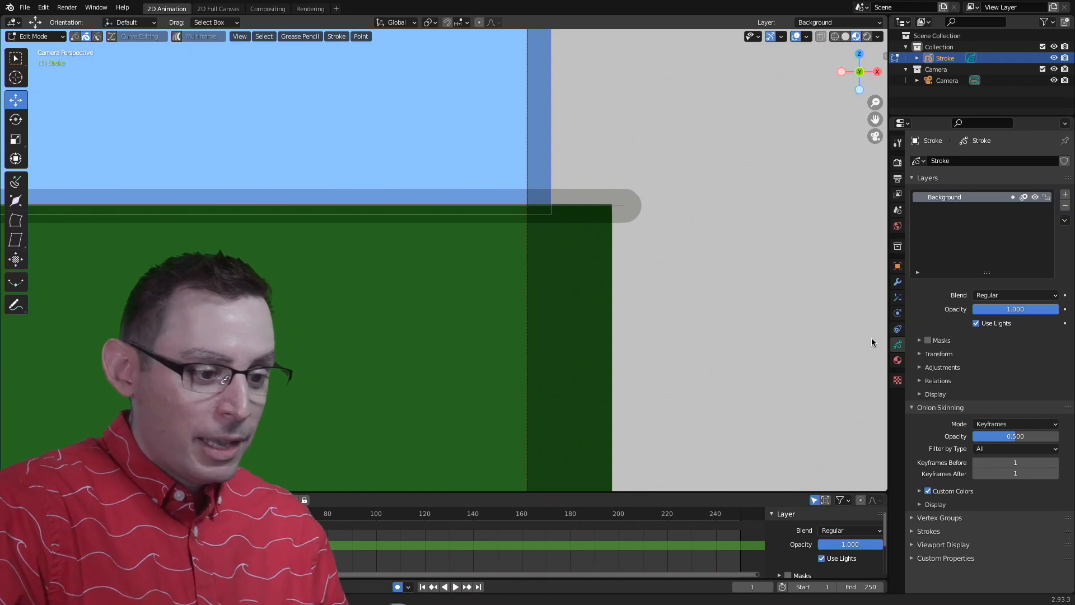
Step: Add a new grease pencil material to the Stroke object and name it Horizon
click(897, 362)
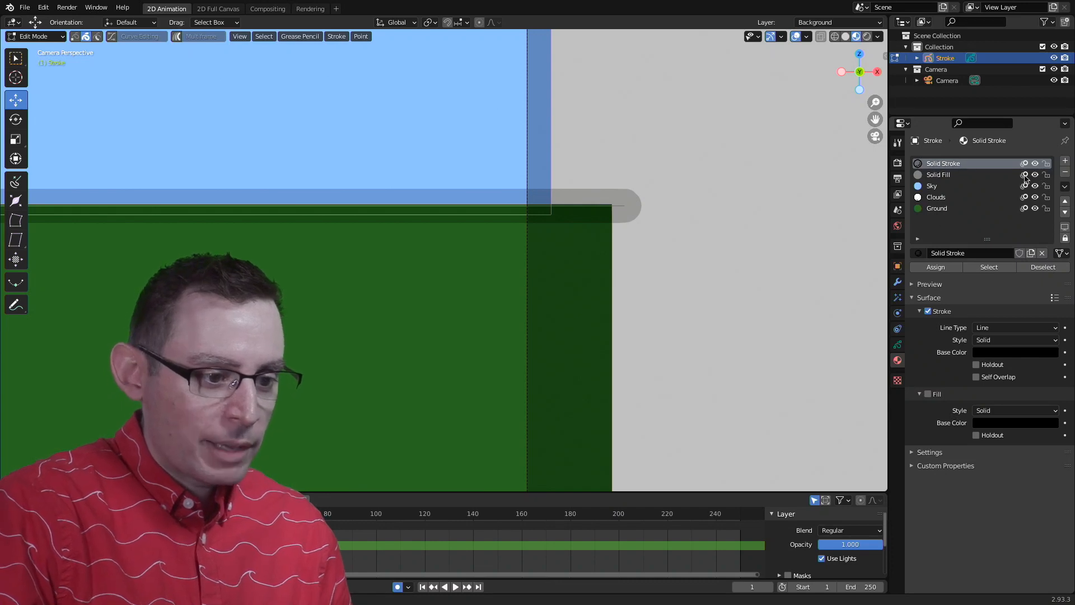
click(1065, 162)
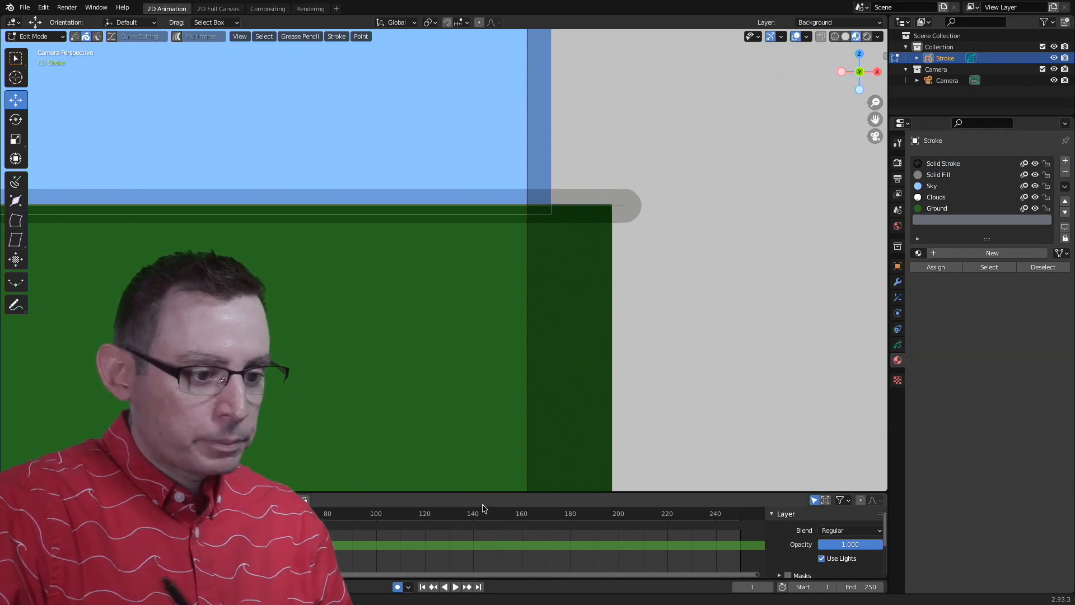
click(993, 253)
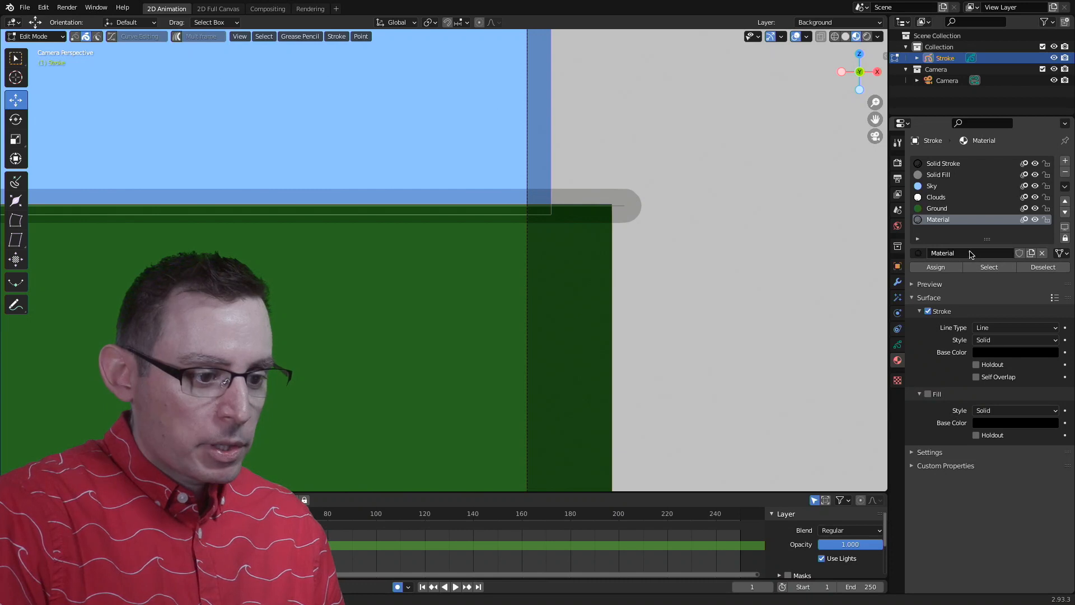
double_click(941, 252)
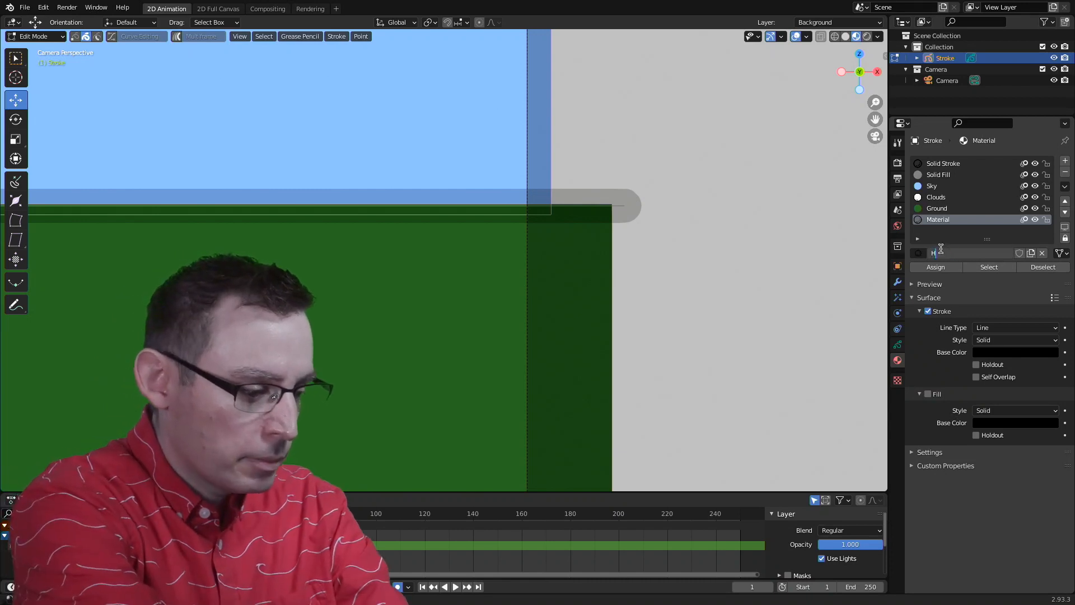
text(Horizon)
key(Return)
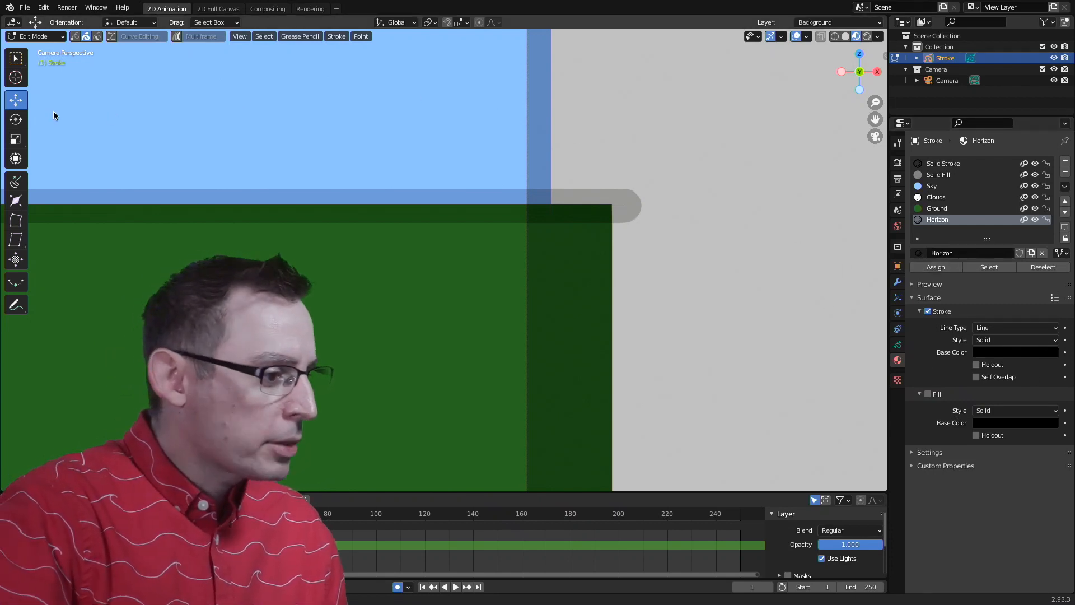
Step: Delete the existing semi-transparent horizon line stroke in Edit Mode
click(34, 36)
click(39, 84)
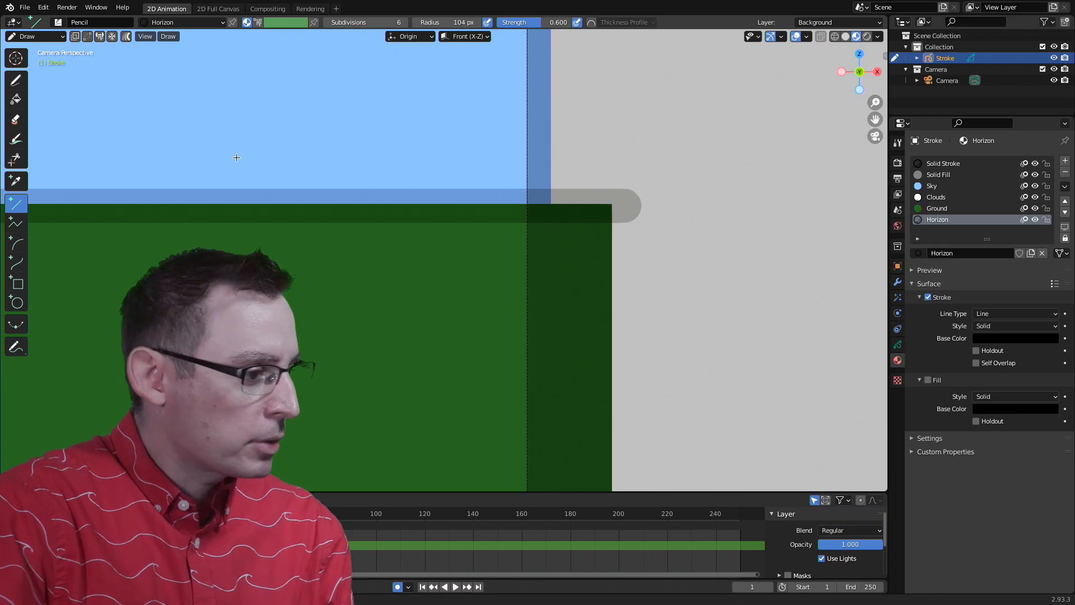
click(37, 36)
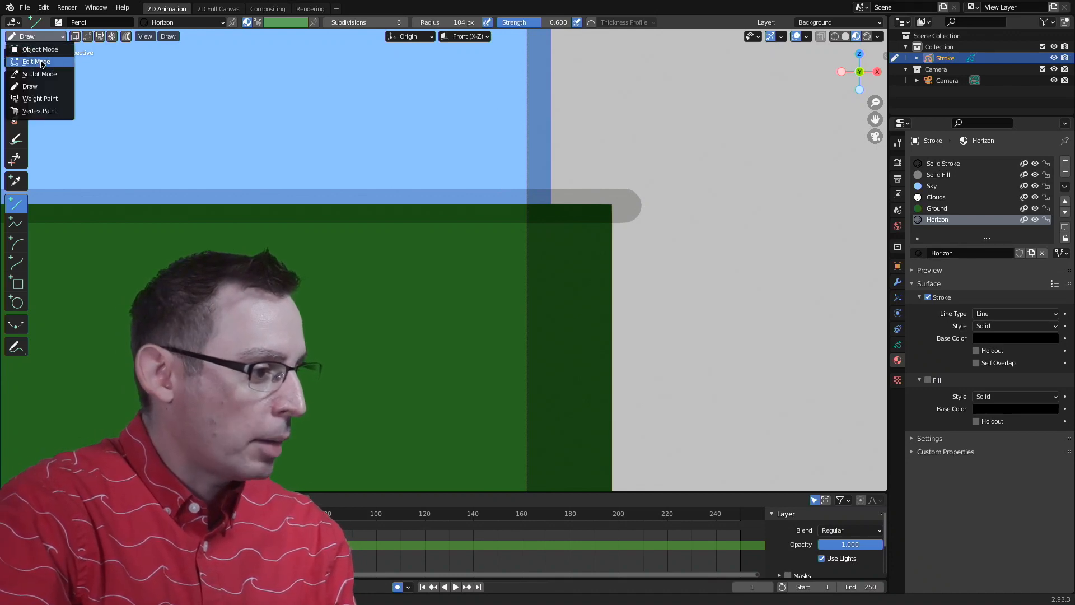
click(42, 56)
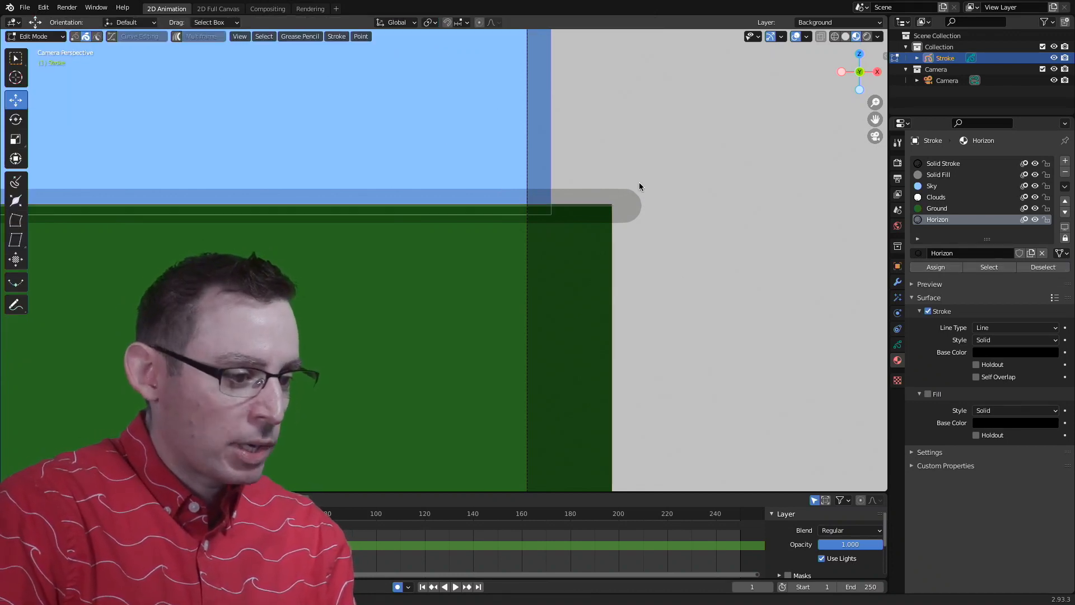
key(x)
click(630, 217)
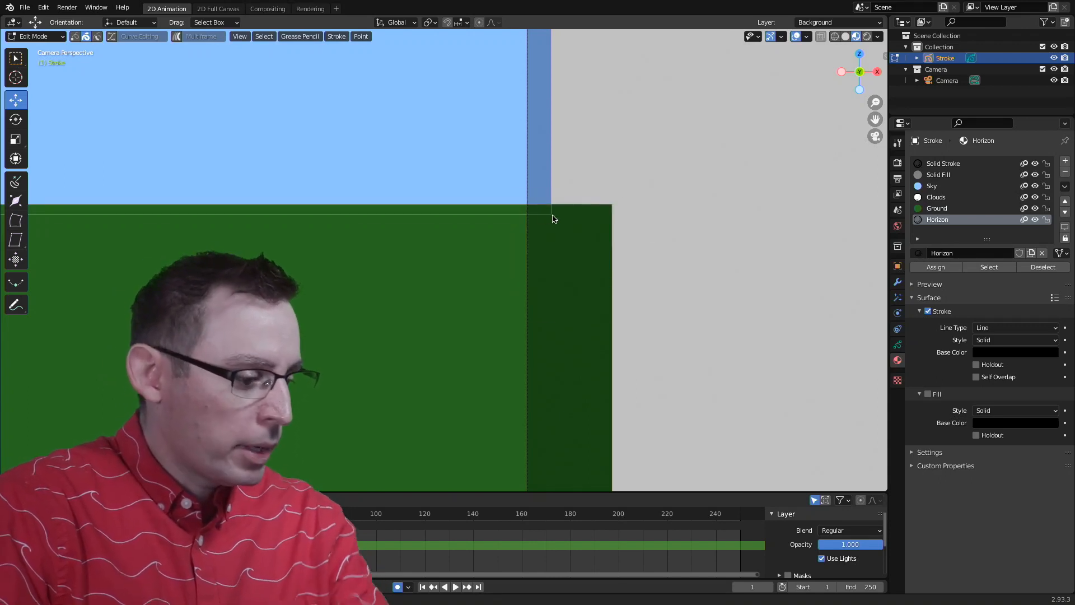
Step: In Draw mode, set the strength to 1.000 and draw a Horizon-material line across the sky, extending past both sides of the frame
drag(875, 103, 587, 220)
key(Home)
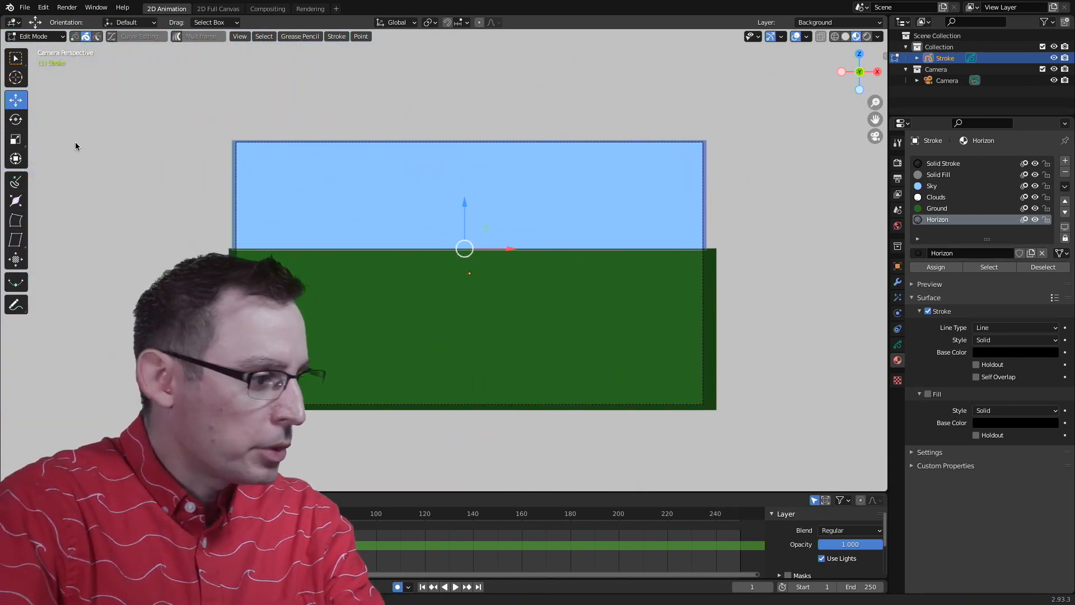
click(35, 35)
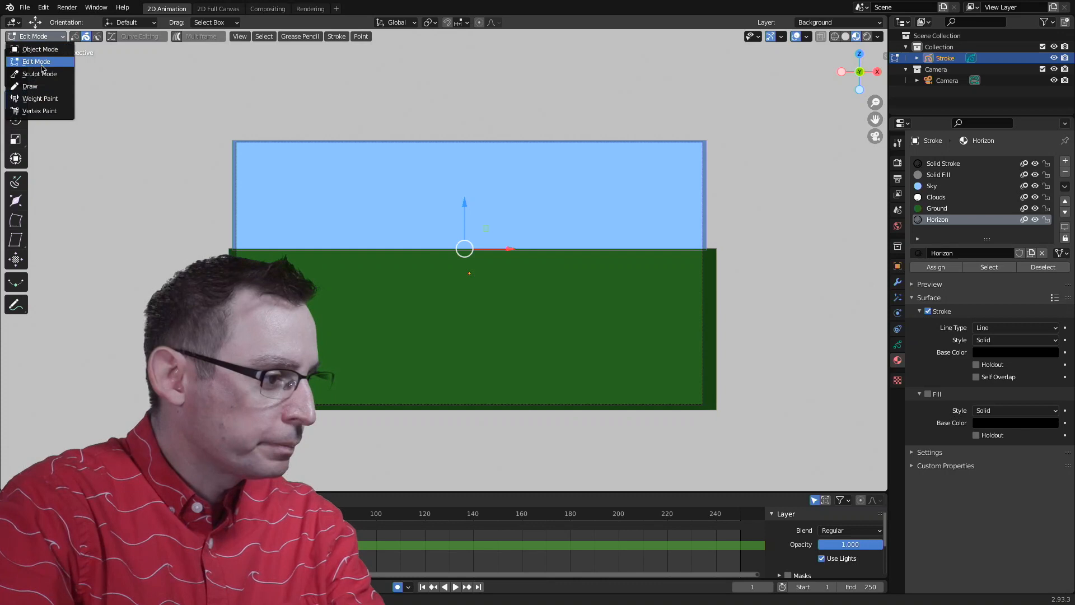
click(45, 70)
click(31, 37)
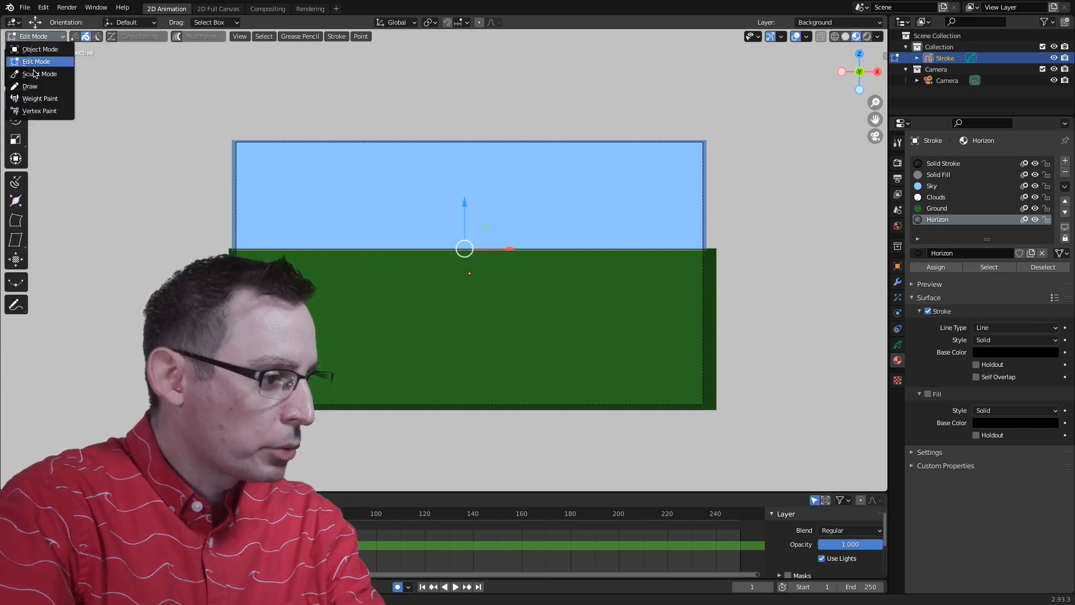
click(34, 87)
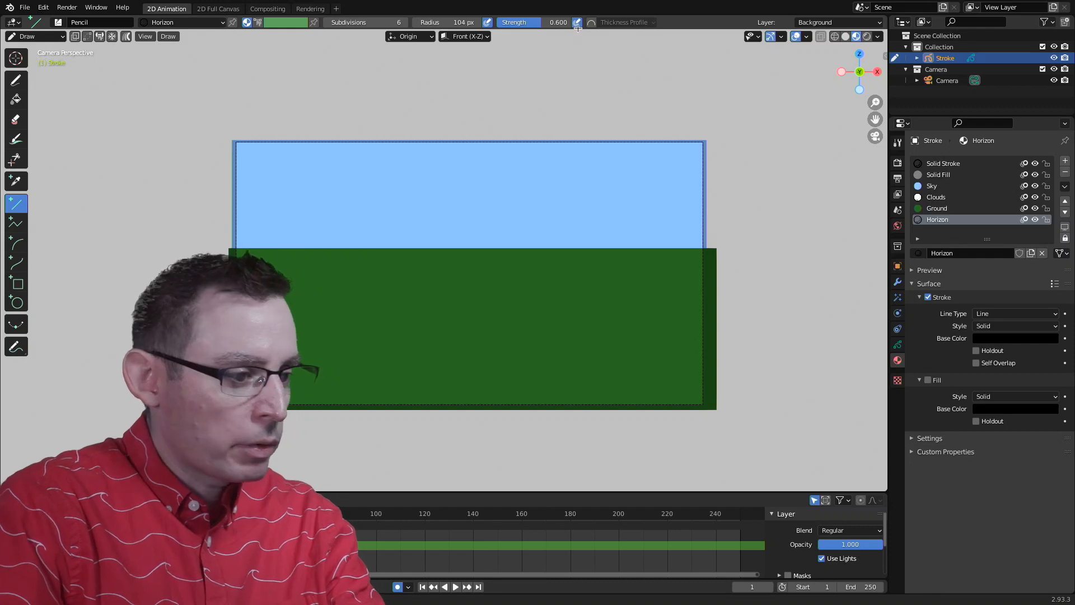
drag(563, 23, 585, 23)
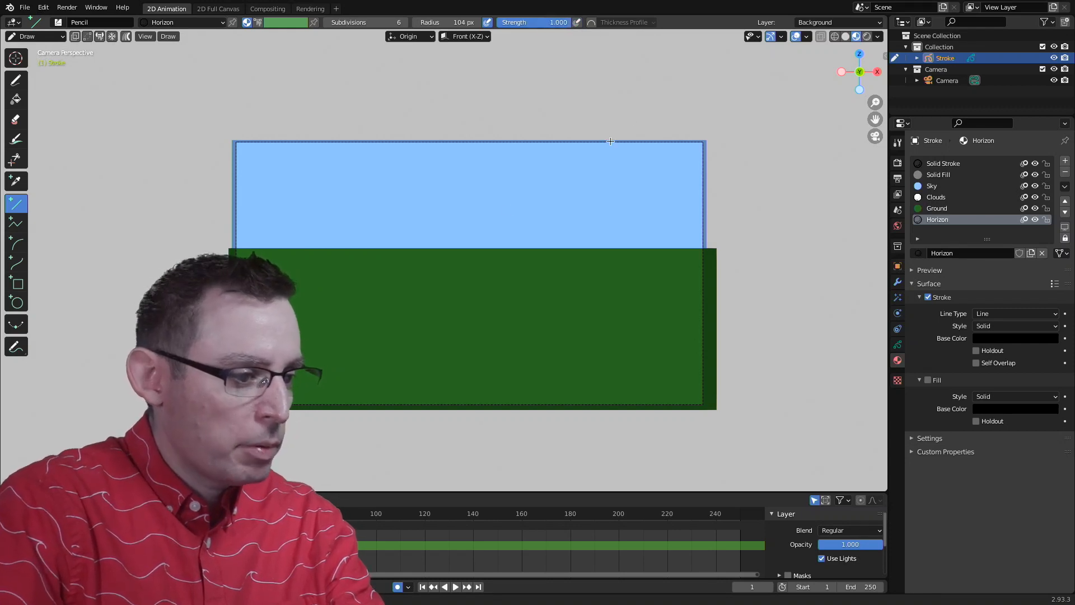
mouse_move(173, 195)
mouse_down()
mouse_move(405, 208)
mouse_move(764, 199)
mouse_up()
key(Return)
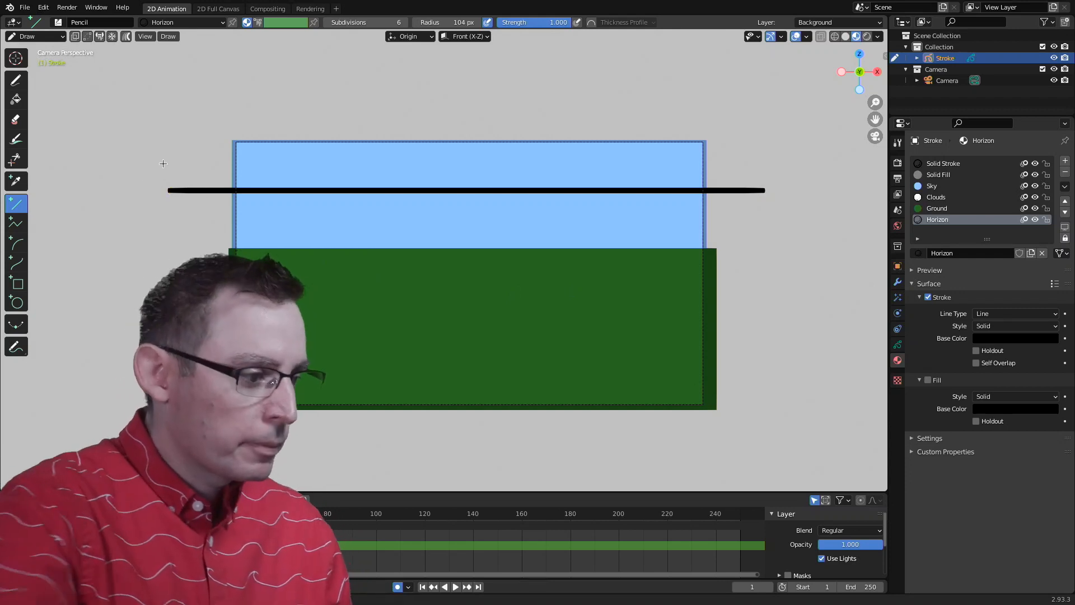
Step: Switch the Stroke object to Edit Mode
click(34, 36)
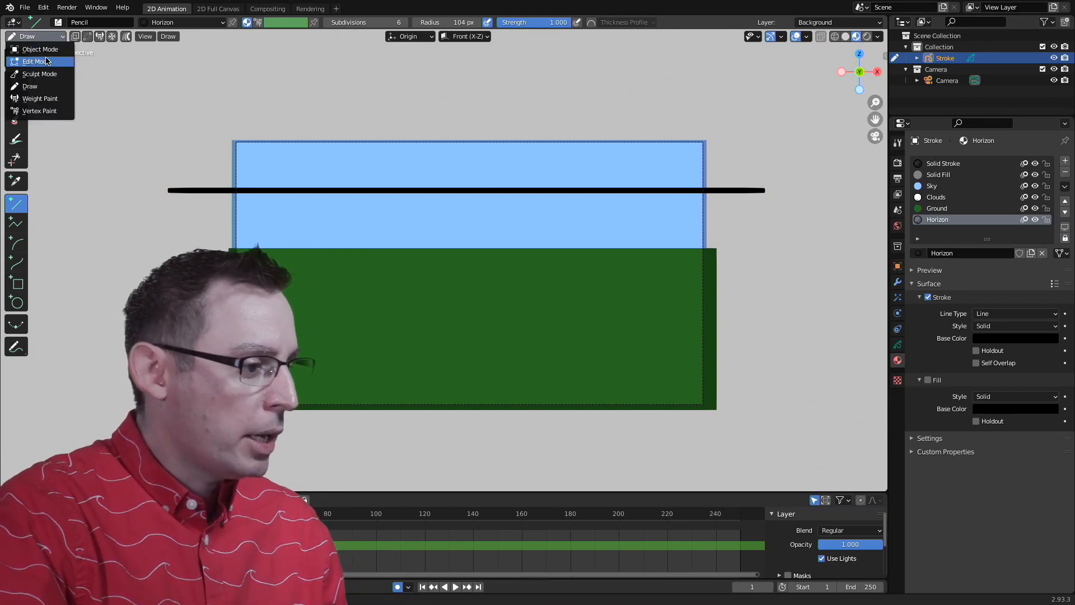
click(33, 62)
click(209, 191)
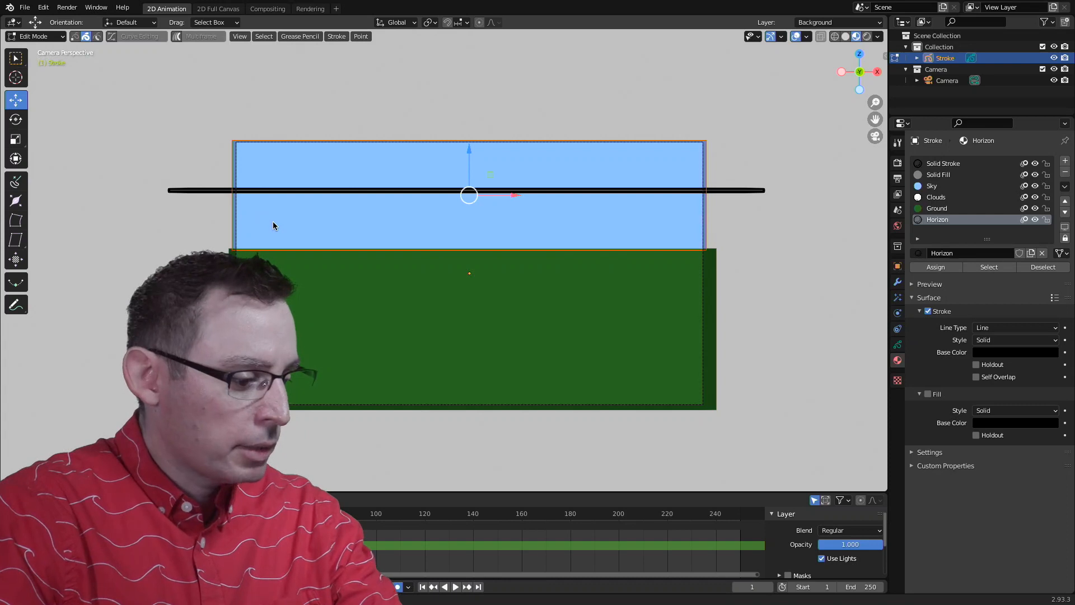
key(g)
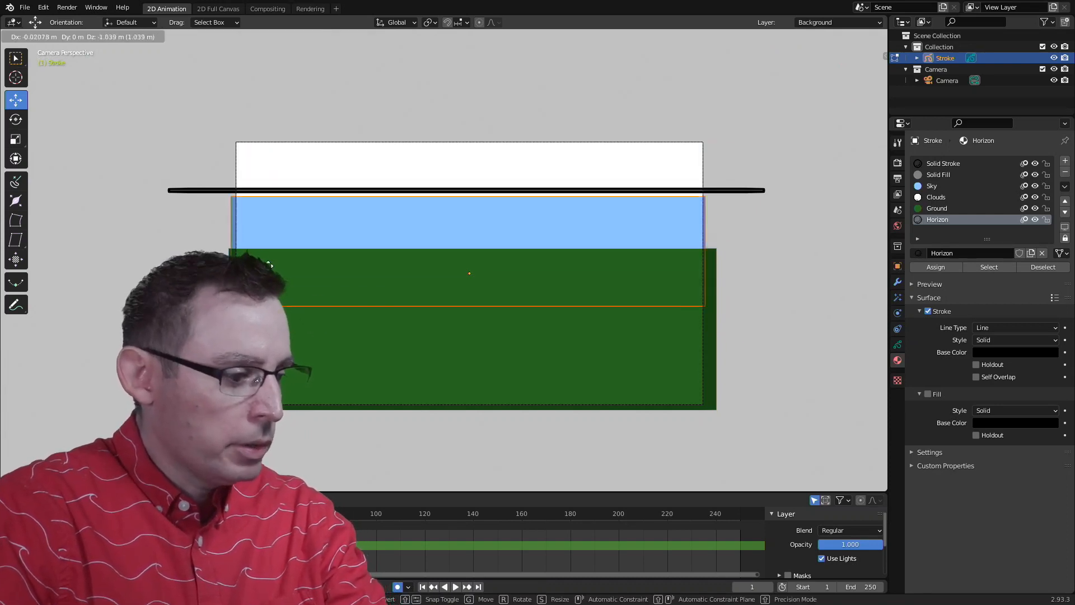
click(268, 234)
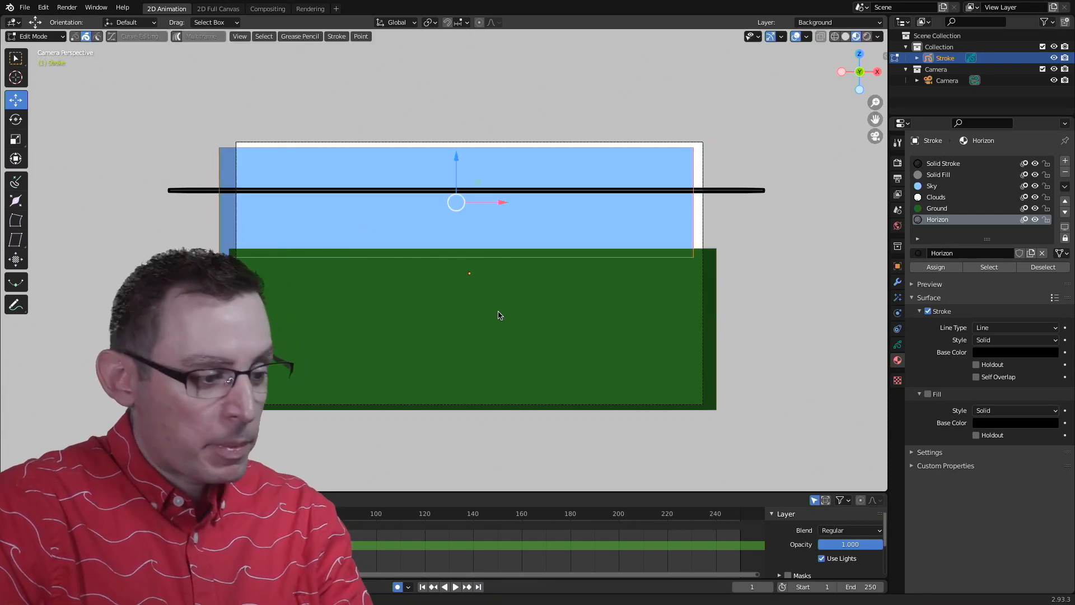
key(ctrl+z)
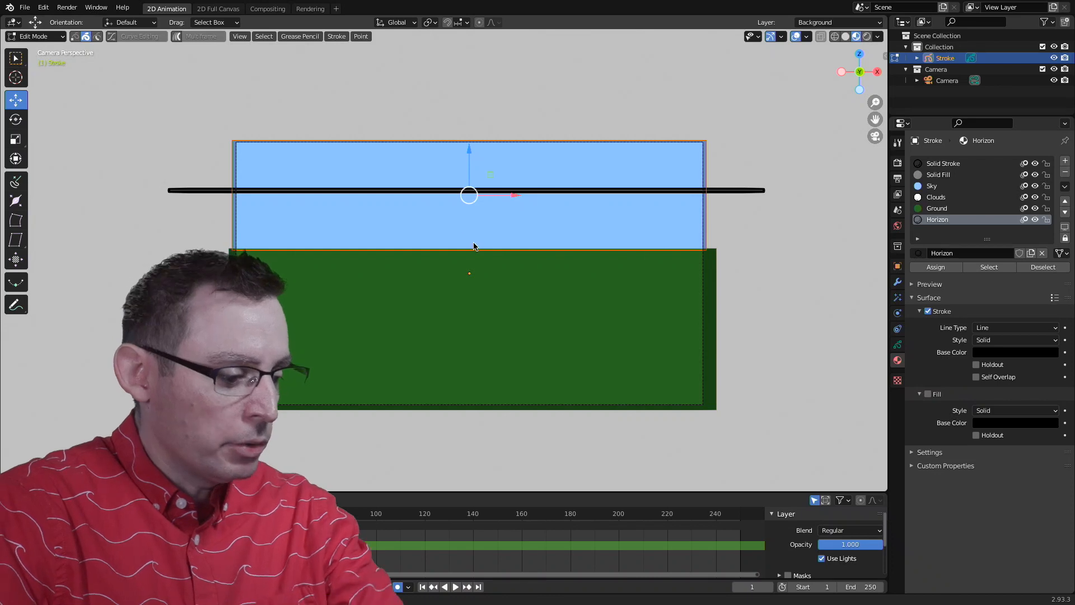
key(g)
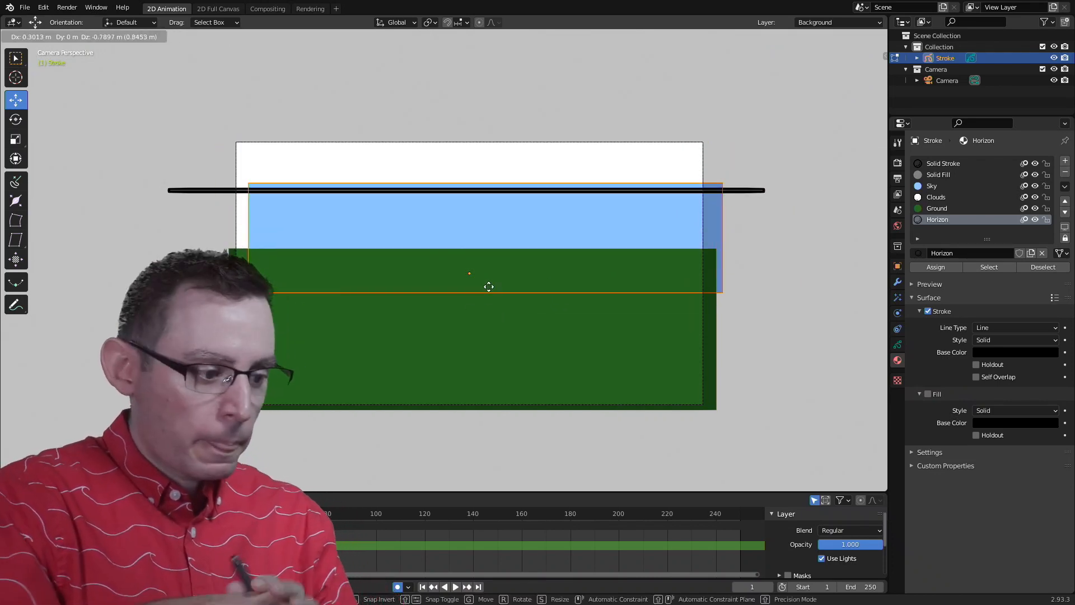
key(Escape)
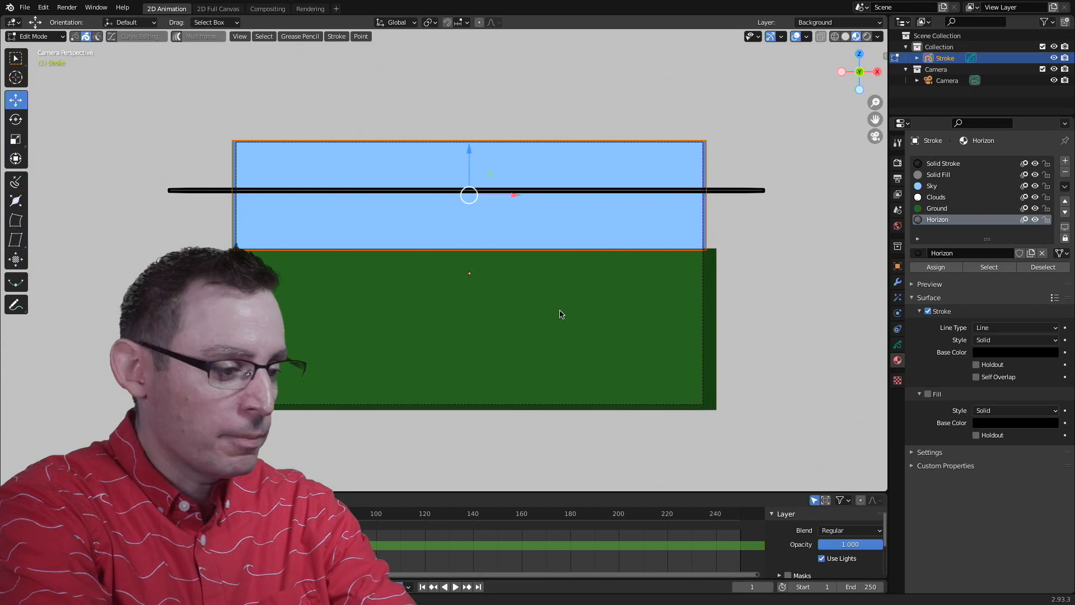
key(g)
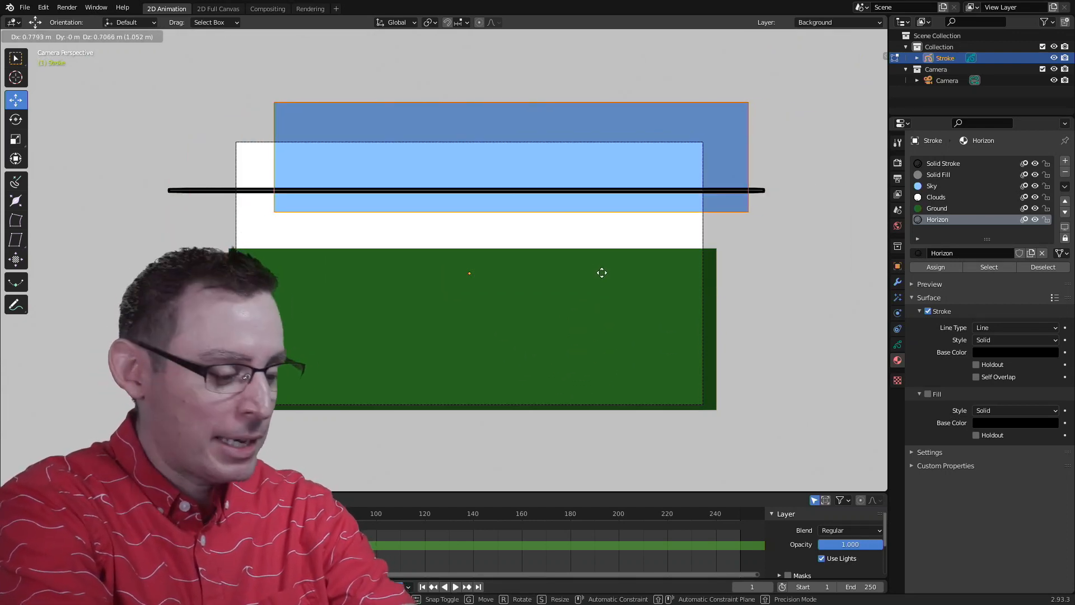
key(Escape)
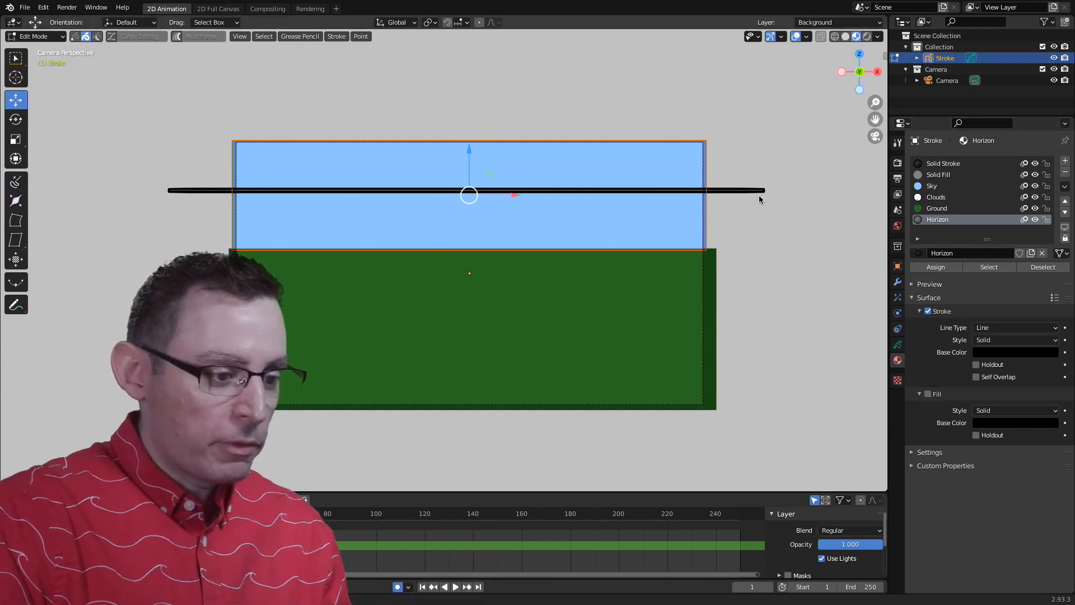
Step: Lower the black horizon line onto the boundary between sky and ground, and arrange it with Send to Back
drag(471, 149, 467, 214)
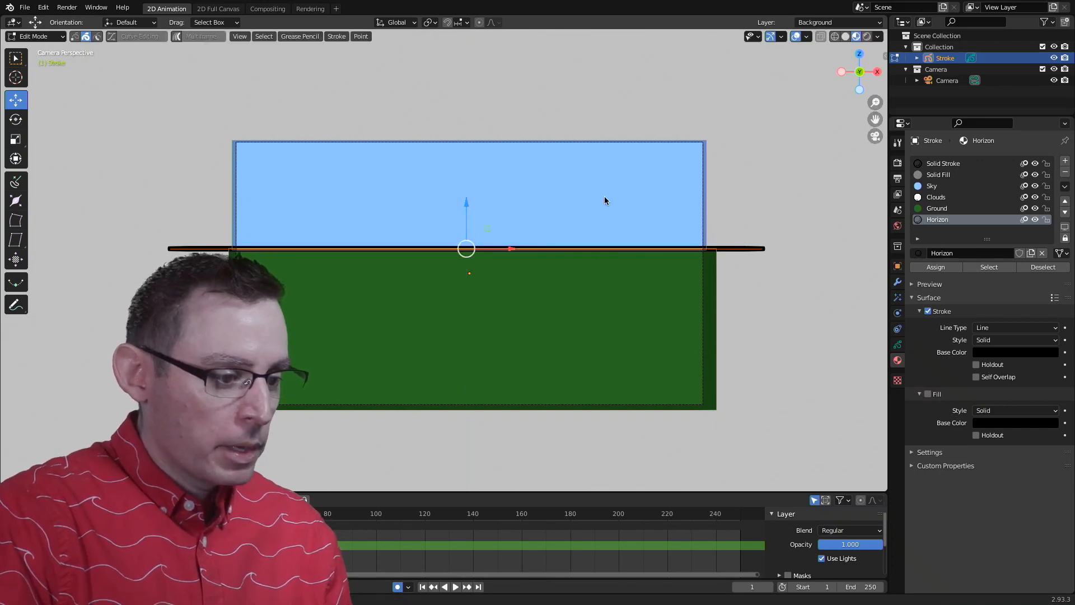
scroll(773, 235, up, 4)
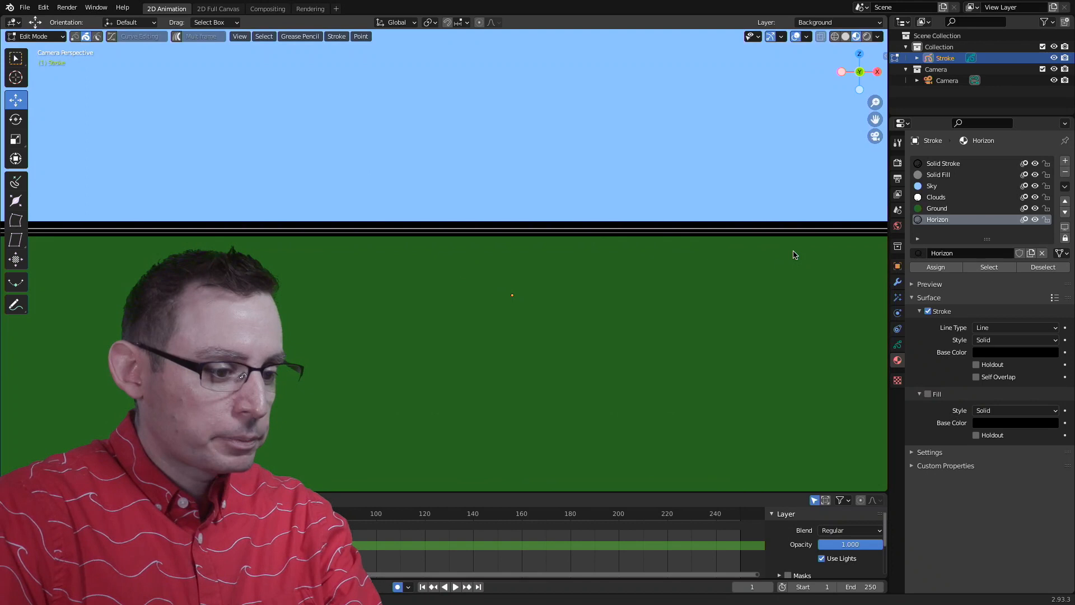
scroll(743, 247, down, 3)
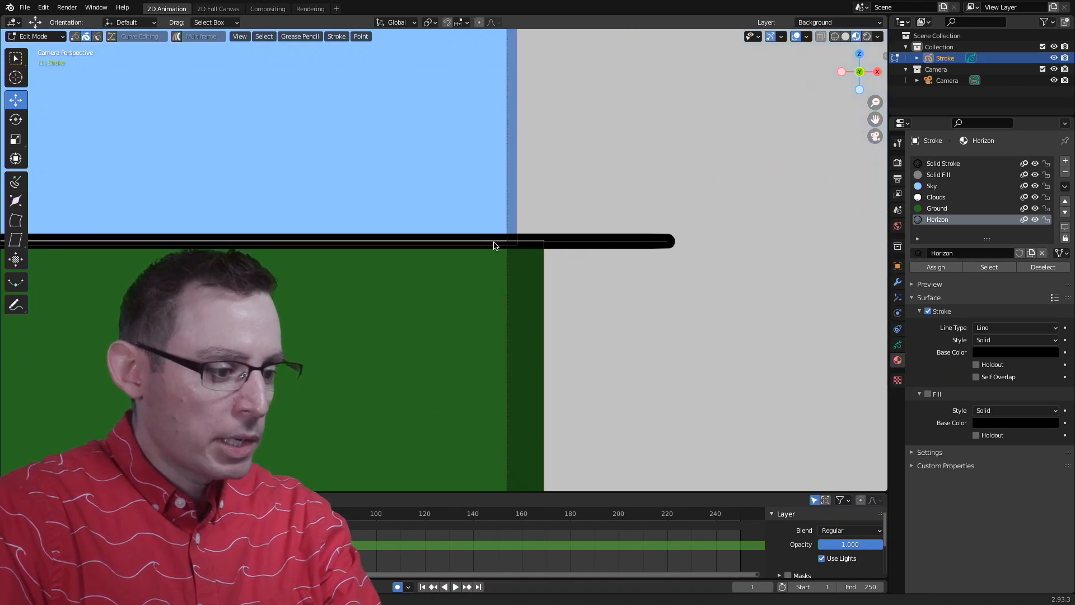
right_click(604, 245)
mouse_move(605, 246)
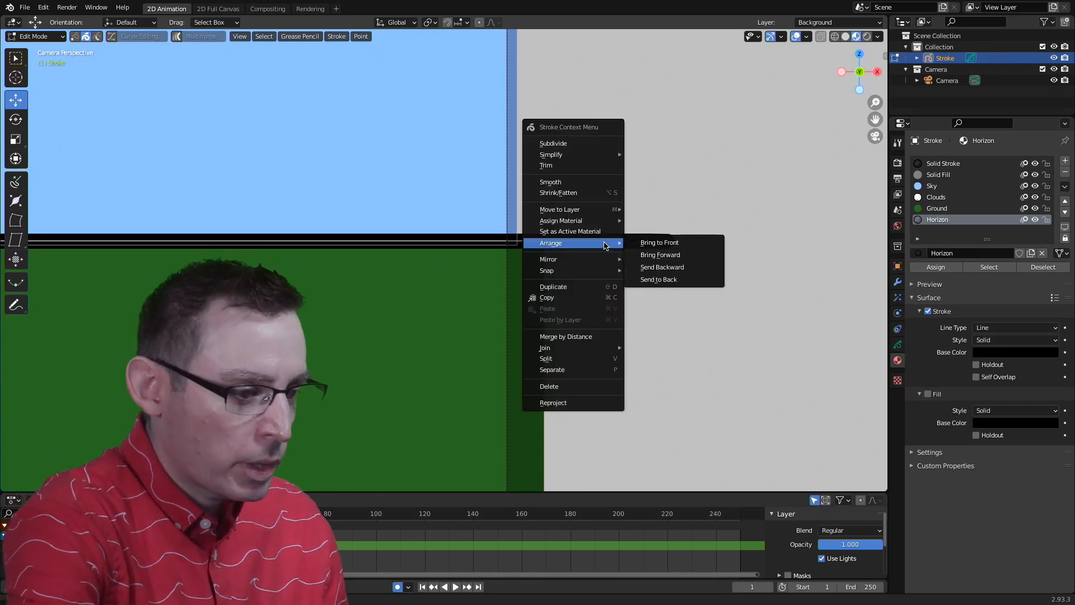
click(656, 279)
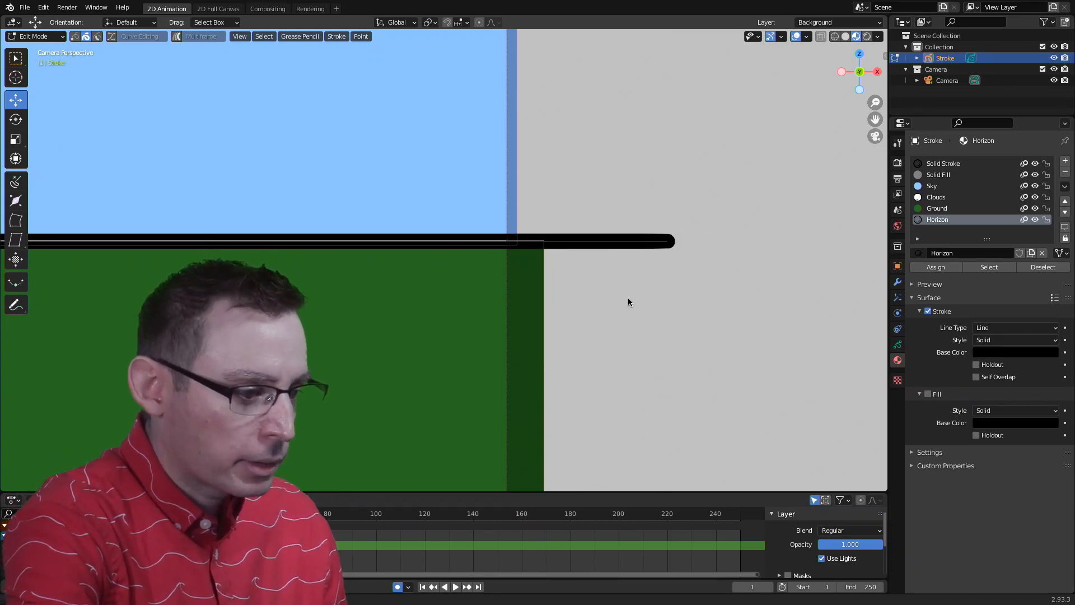
Step: Select the green ground shape with the selection tool, arrange it with Send to Back, and deselect it
click(15, 58)
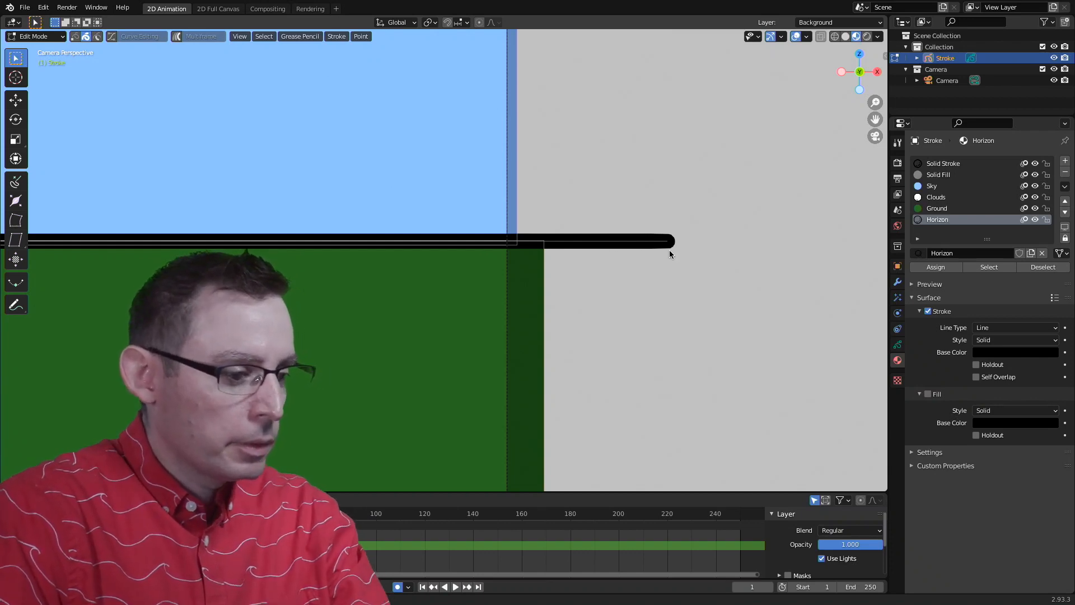
scroll(616, 258, down, 5)
scroll(627, 266, up, 2)
scroll(627, 266, up, 3)
drag(598, 201, 670, 287)
shift+middle_drag(635, 182, 712, 159)
click(625, 296)
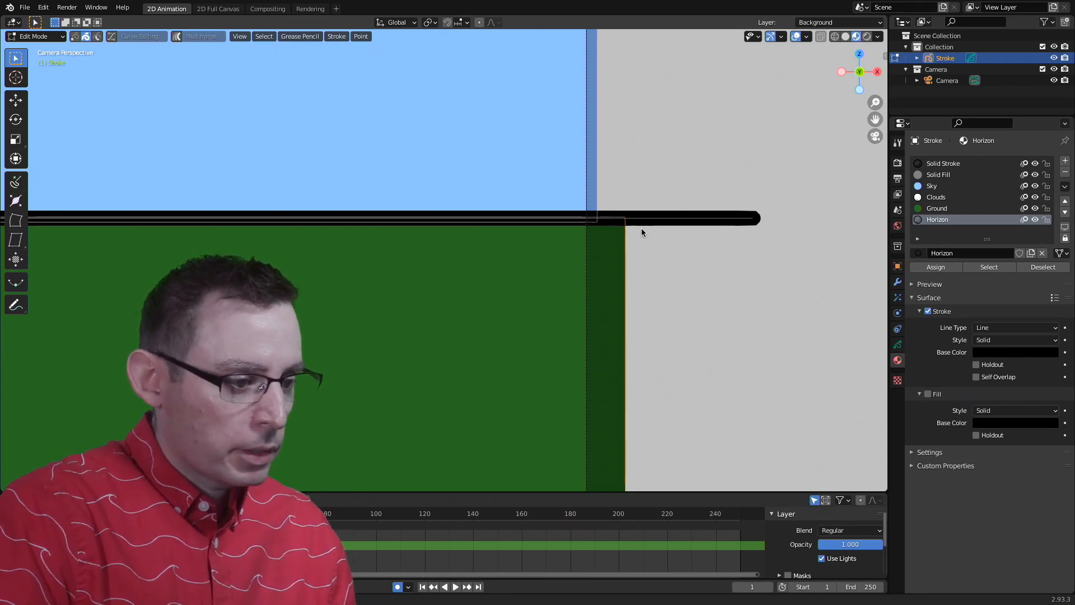
right_click(570, 301)
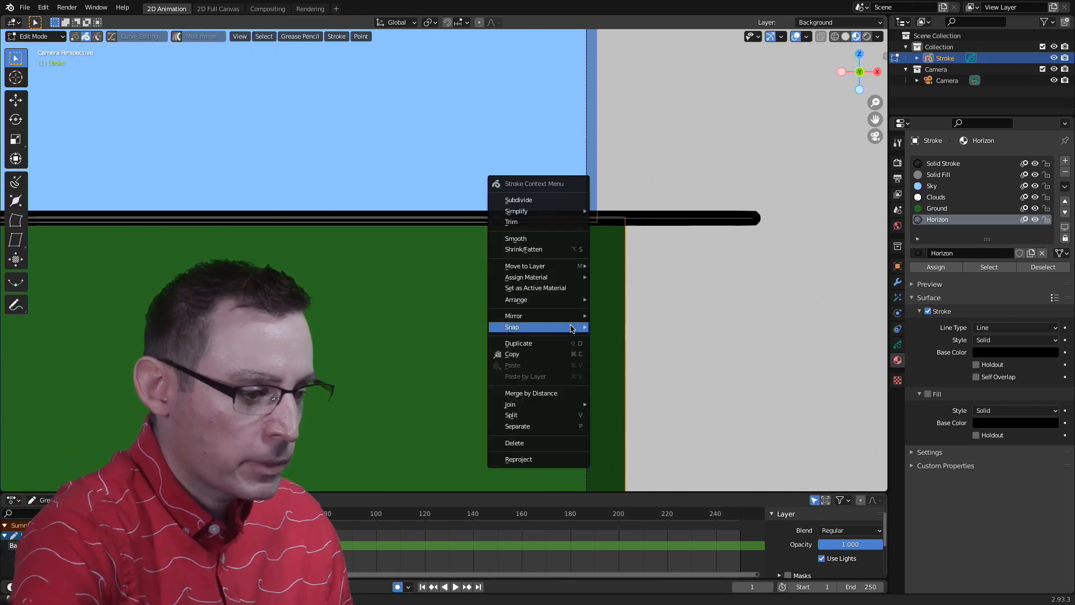
mouse_move(569, 300)
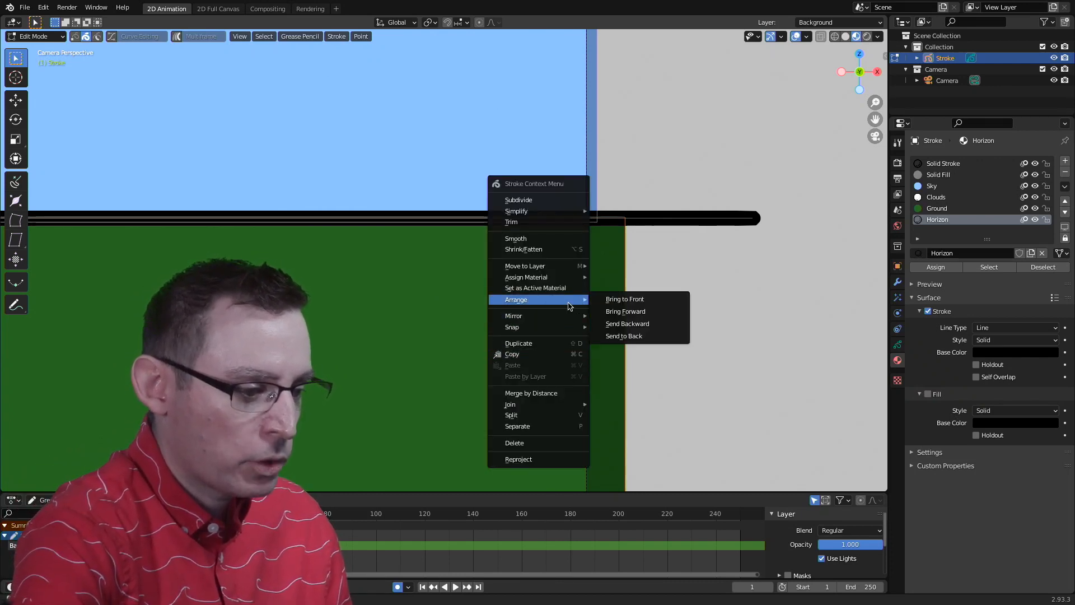
click(620, 337)
click(666, 261)
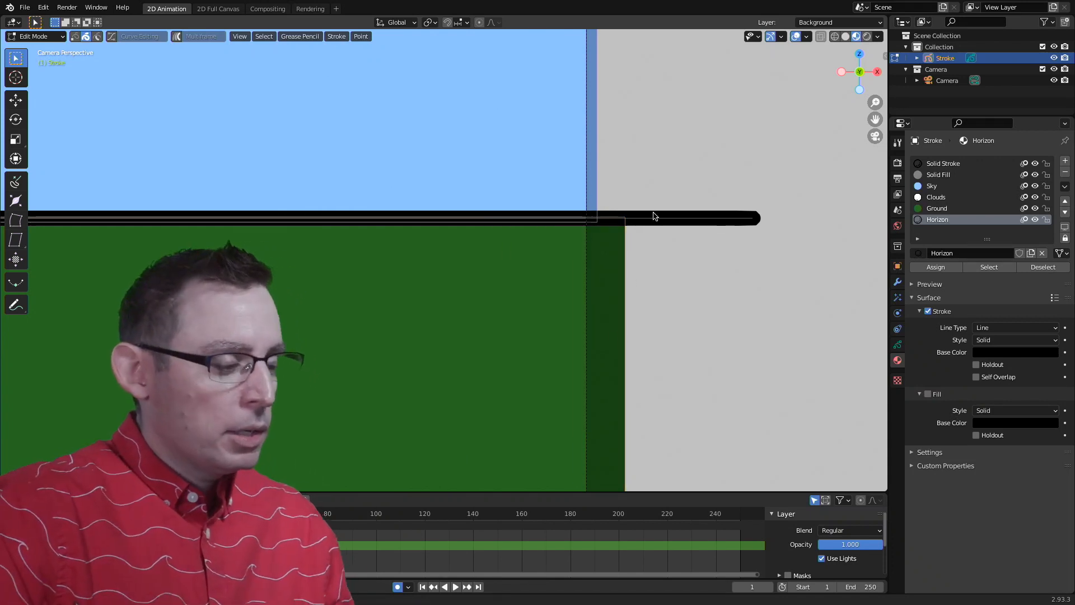
Step: Switch the Stroke object to Object Mode and frame the whole landscape
click(45, 37)
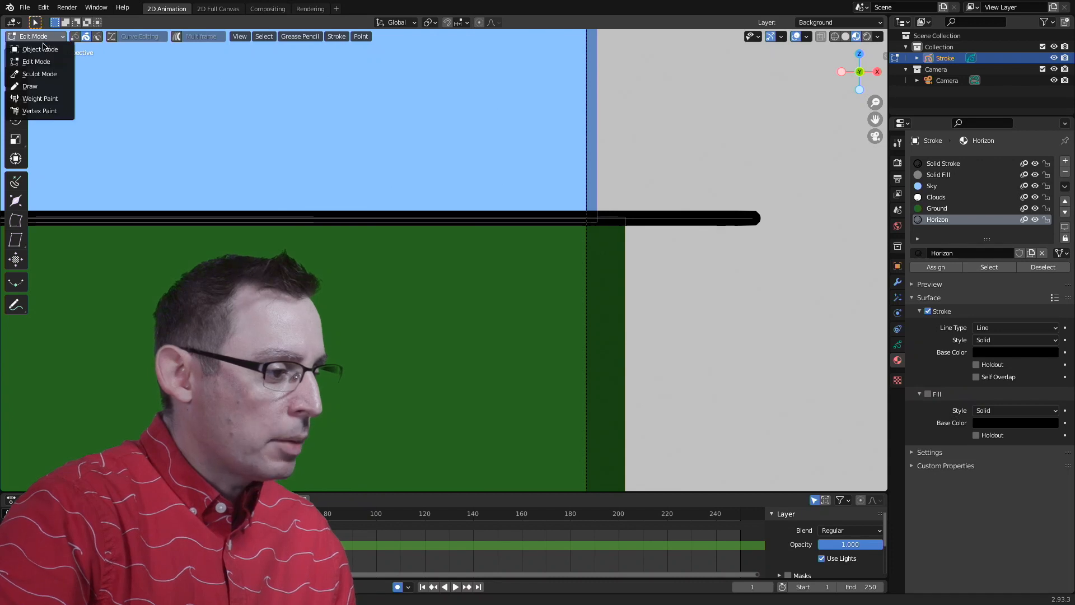
click(40, 49)
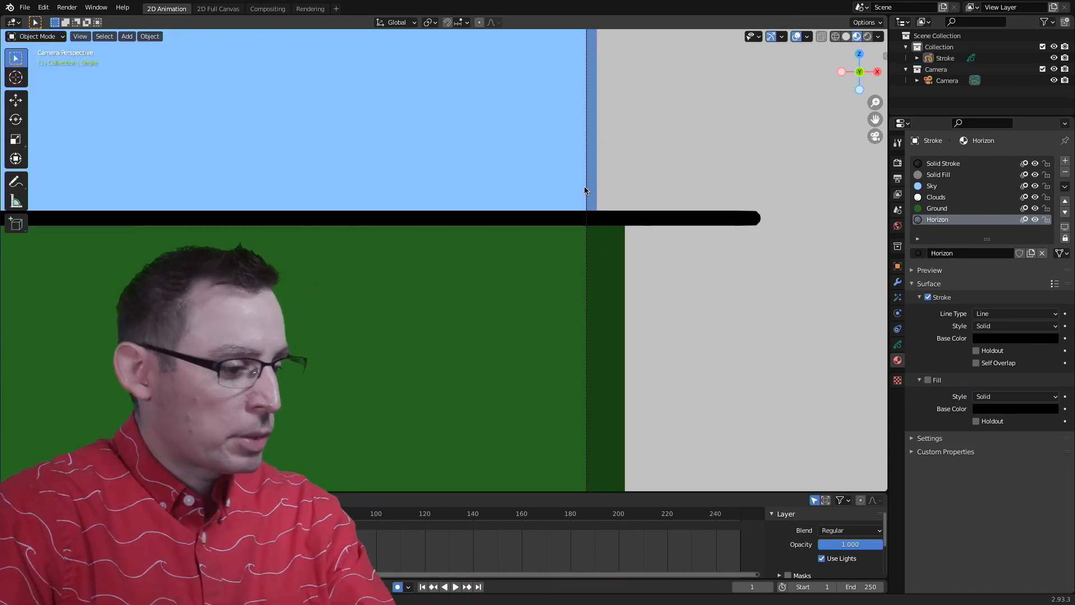
key(Home)
scroll(691, 230, down, 5)
scroll(622, 236, up, 3)
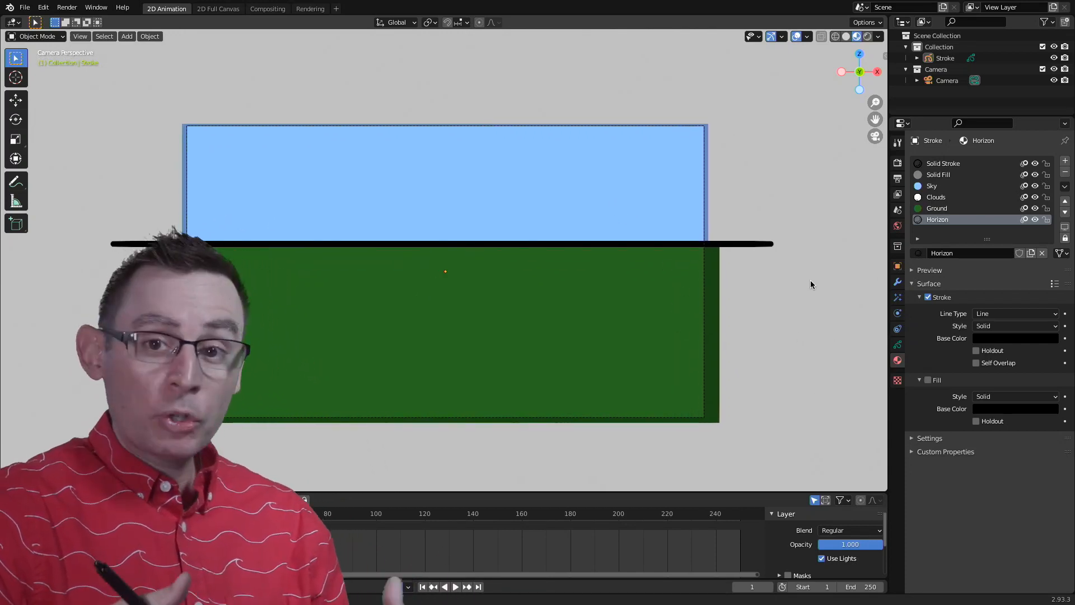
Step: Render the current frame to check the sky, ground and black horizon line, and close the render window
click(67, 7)
click(78, 20)
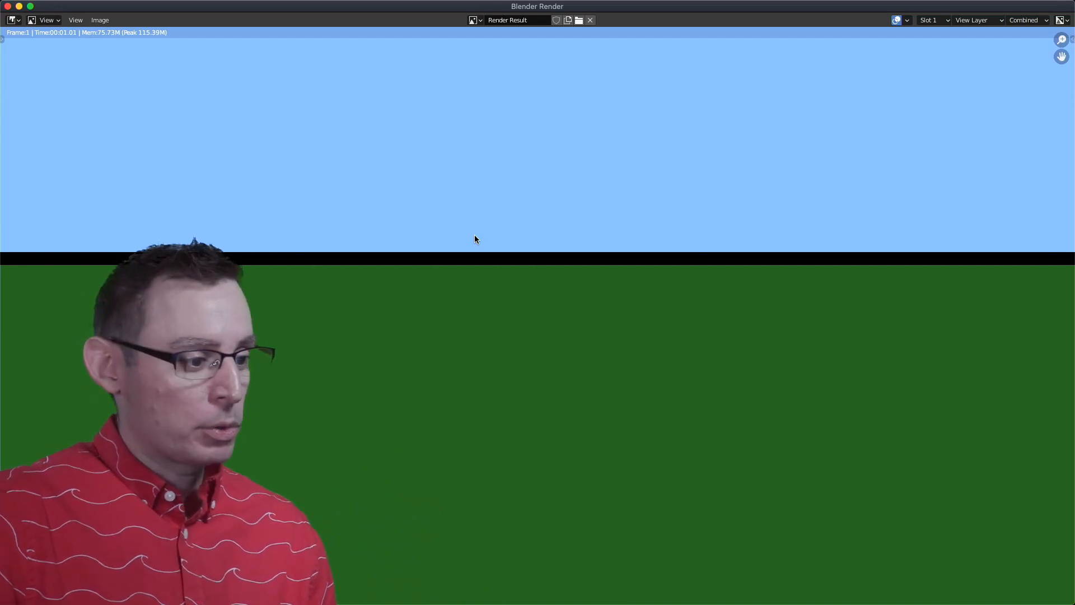
drag(102, 8, 392, 169)
click(298, 167)
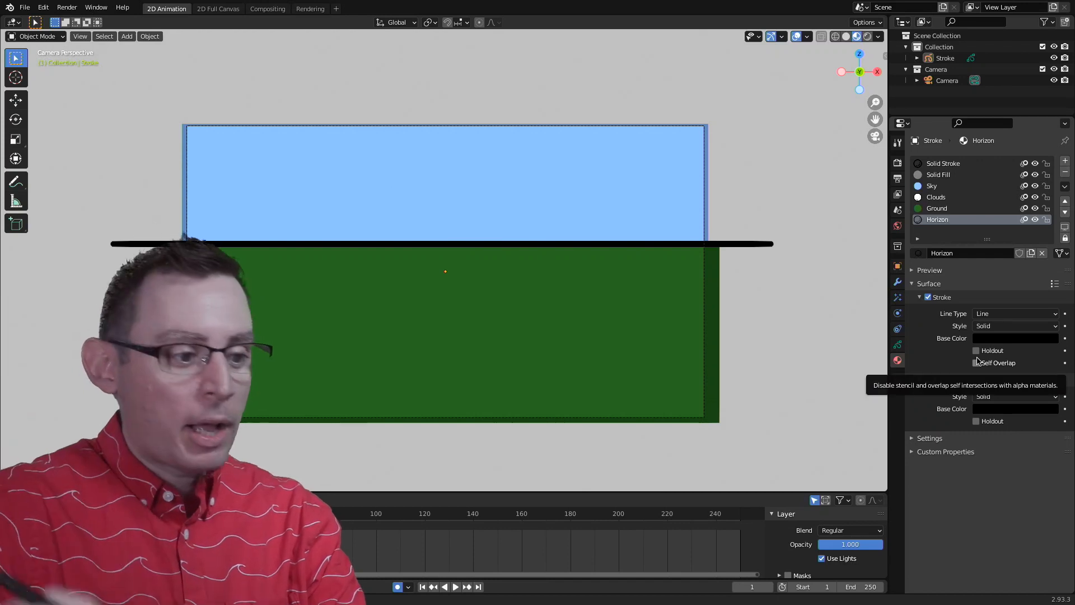
Step: Try brown and bright magenta as the stroke base color of the Horizon material
click(986, 339)
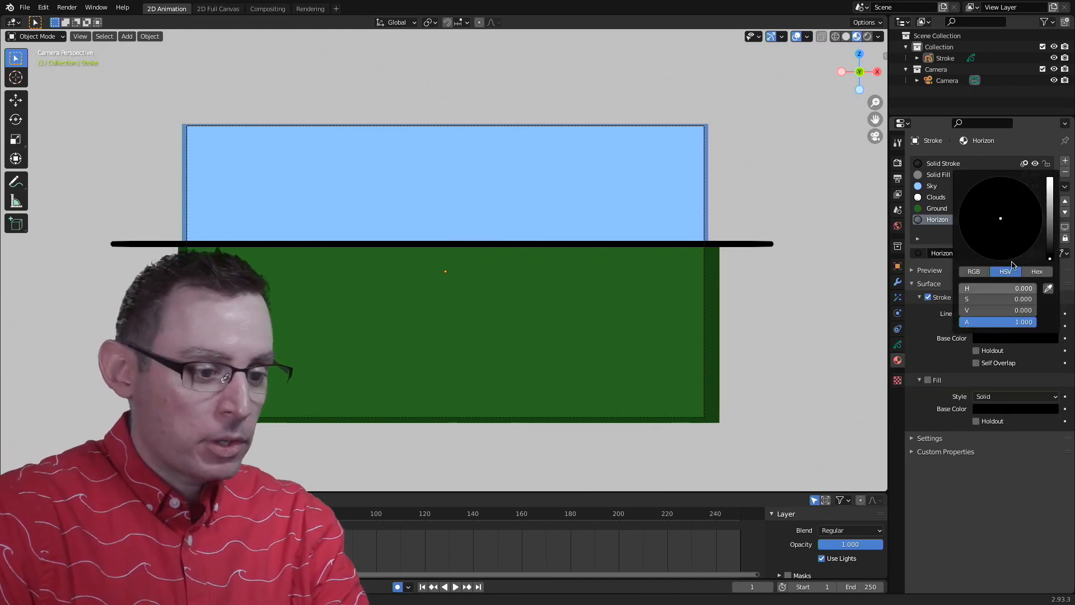
click(989, 340)
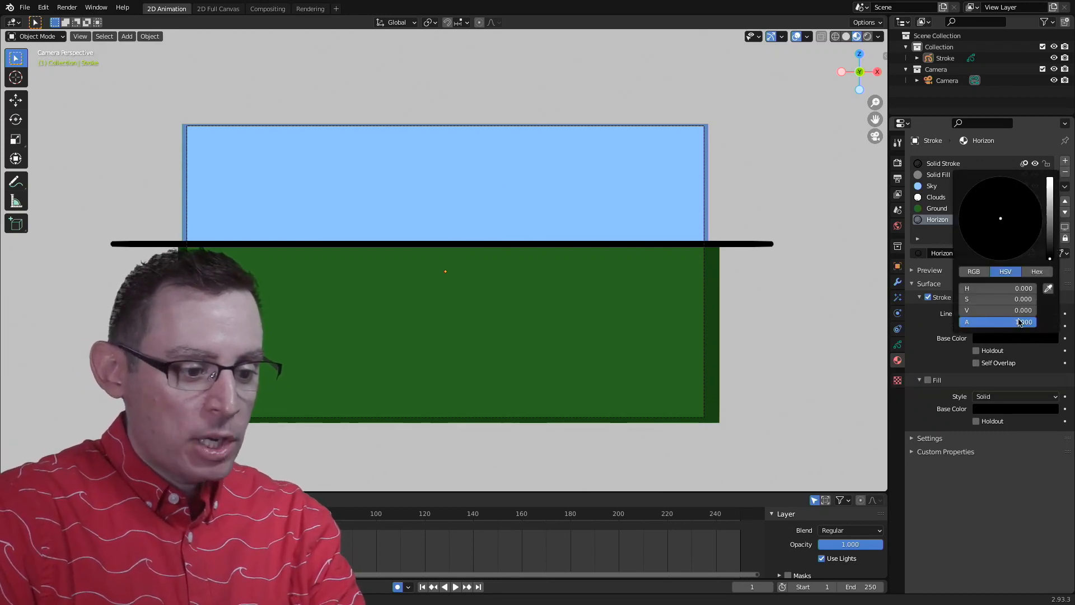
mouse_move(1050, 259)
mouse_down()
mouse_move(1049, 231)
mouse_move(996, 241)
mouse_up()
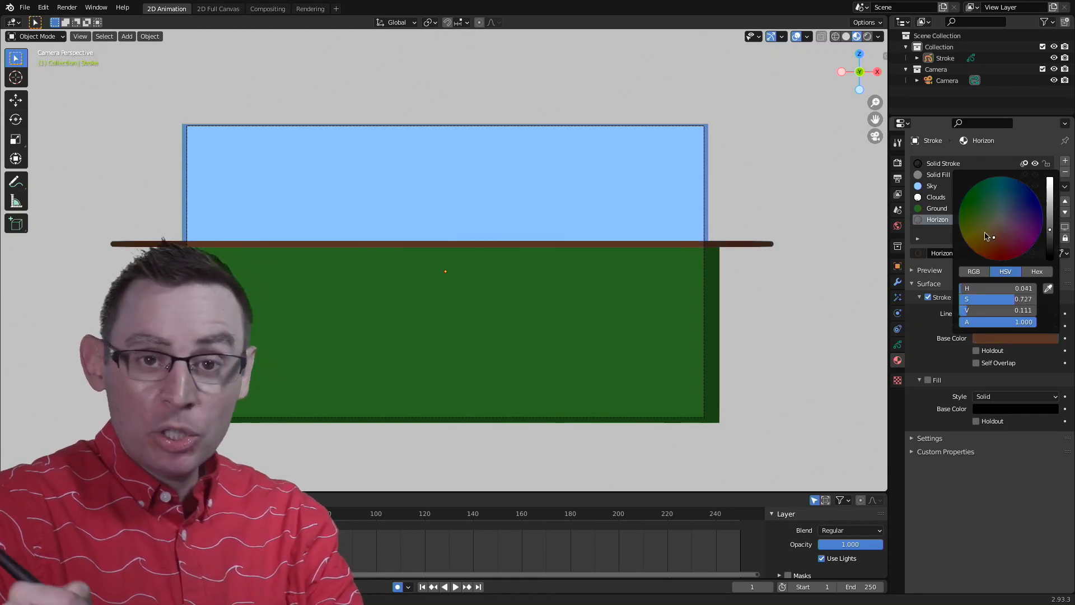
mouse_move(989, 236)
mouse_down()
mouse_move(1049, 252)
mouse_move(1029, 170)
mouse_up()
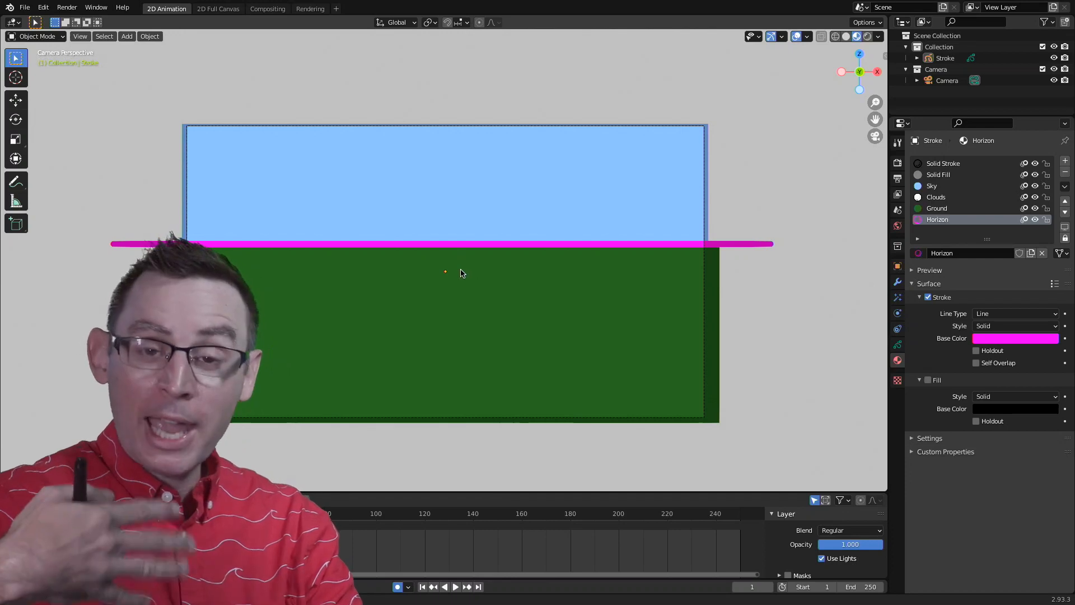
Step: Set the Horizon material's stroke base color to a very dark green, with hue about 0.334 and saturation about 0.970
click(991, 339)
drag(1035, 242, 990, 251)
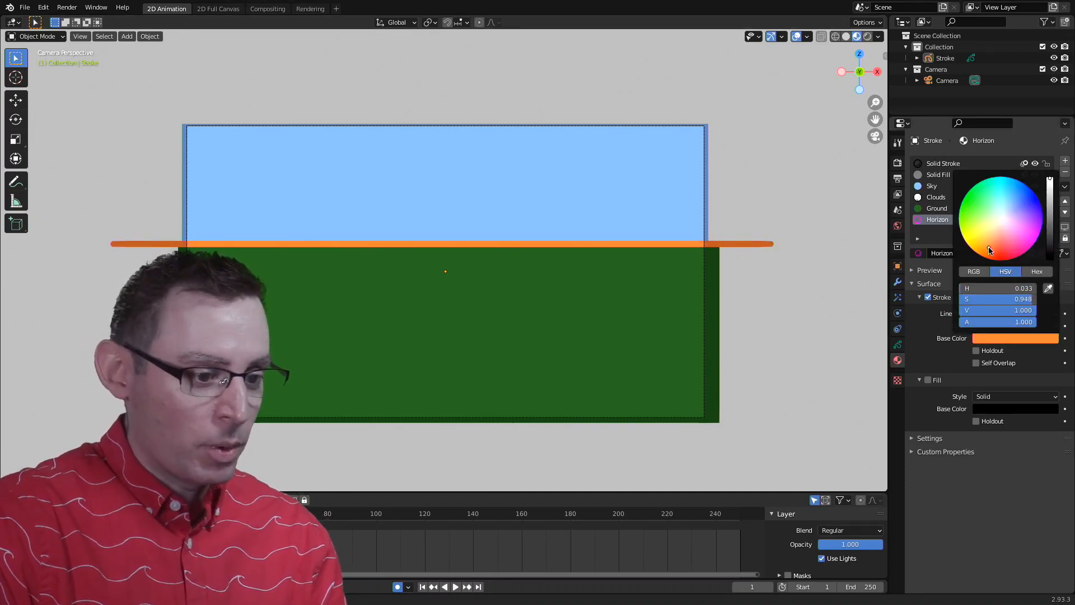
mouse_move(1048, 210)
mouse_down()
mouse_move(1050, 246)
mouse_move(1050, 237)
mouse_up()
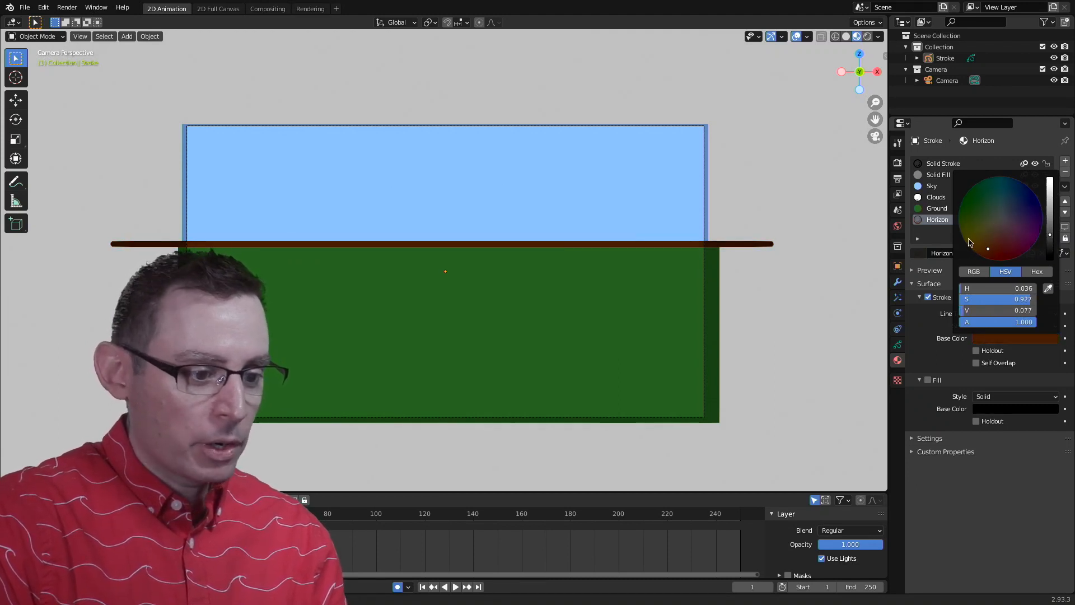
drag(983, 239, 972, 200)
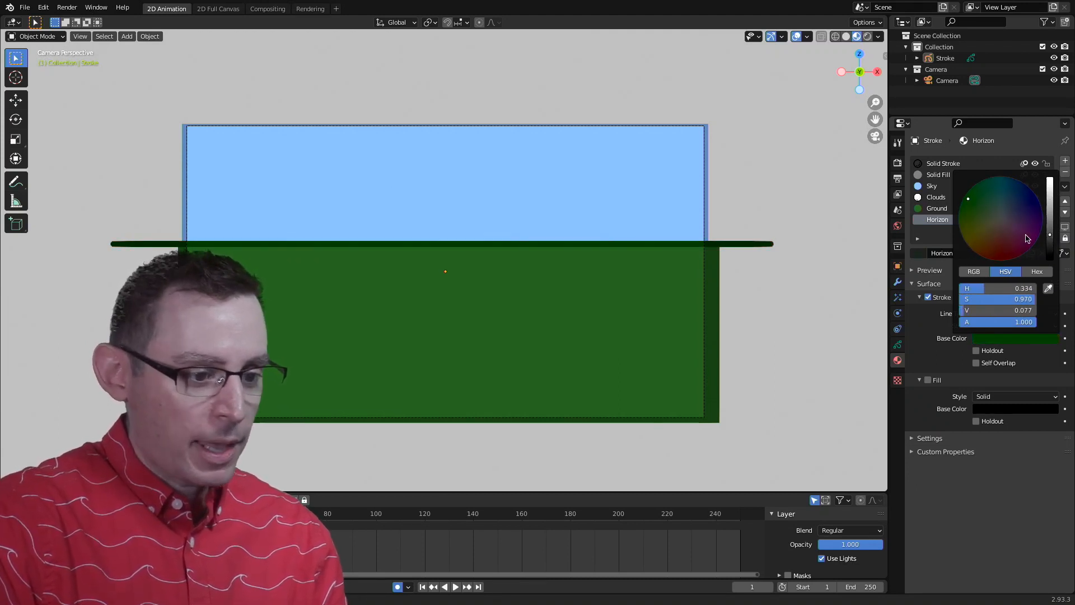
drag(1051, 237, 1052, 232)
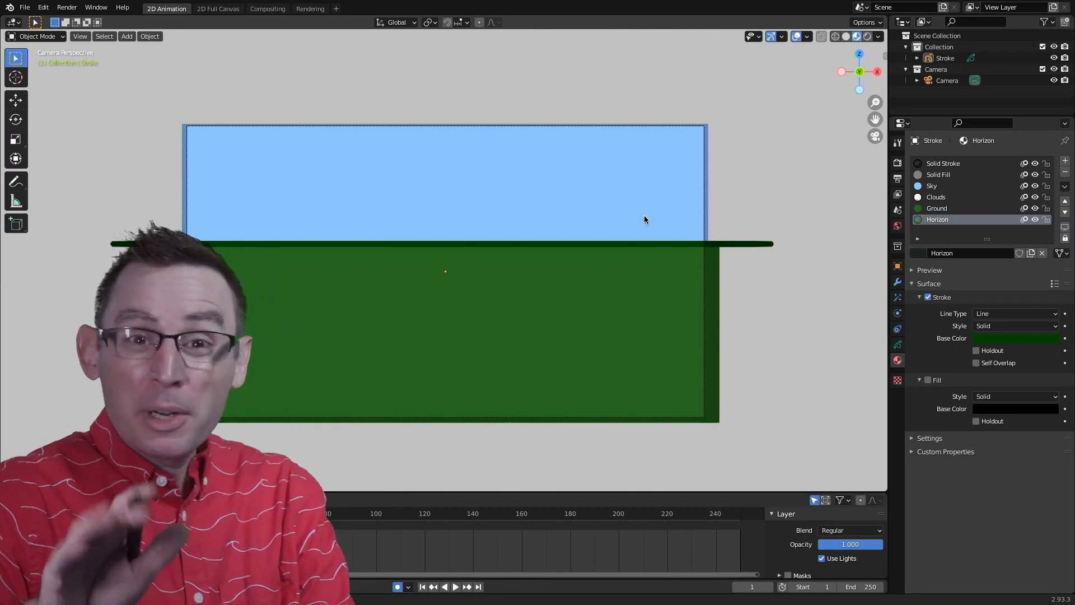
Step: Change the Ground material's fill style to a linear Gradient and set its Blend to 0.000
click(937, 208)
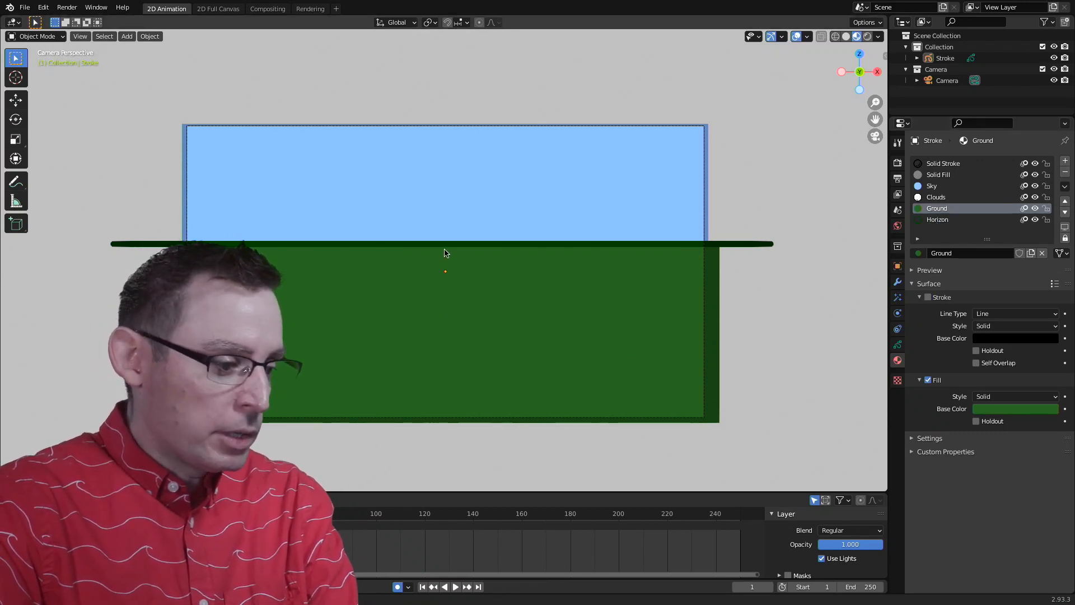
click(993, 400)
click(991, 413)
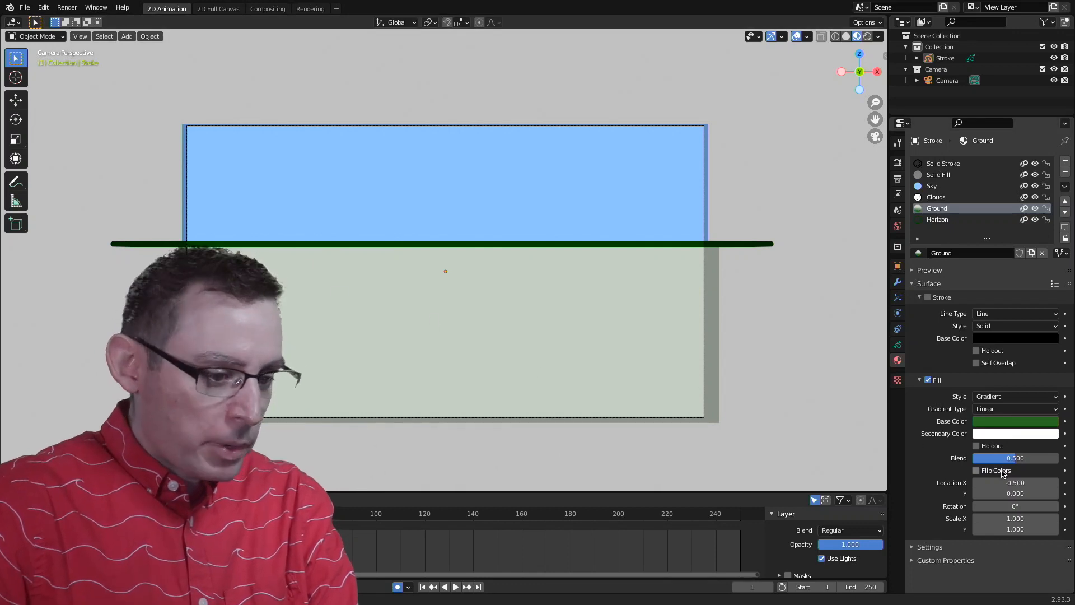
drag(1008, 461, 941, 460)
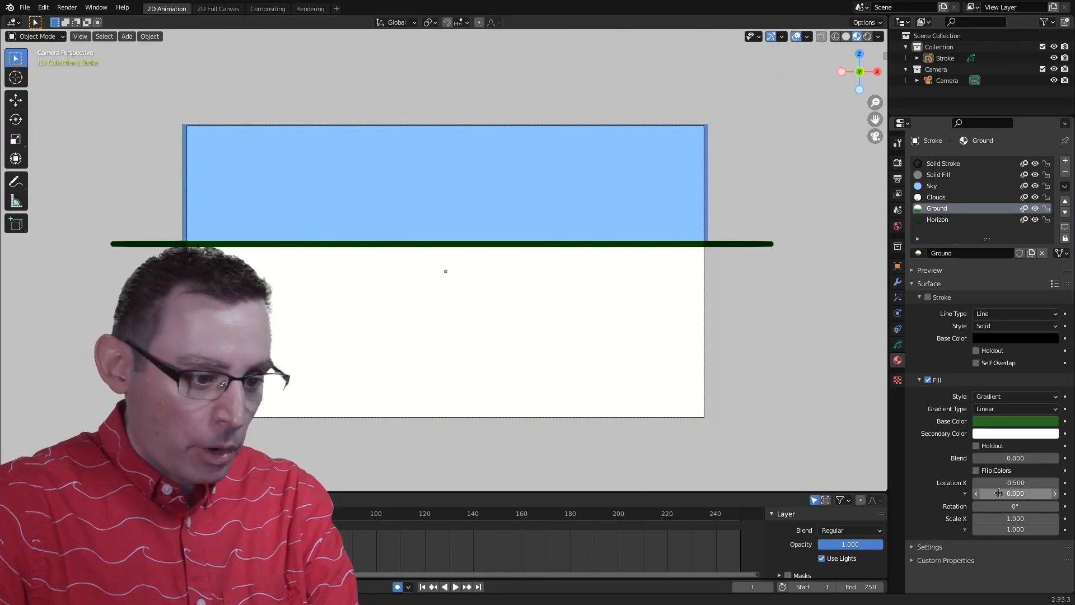
Step: Set the Ground gradient's Location to X -2.800 and Y -1.800, Rotation to 90° and Scale X to 1.900
drag(1008, 485, 988, 485)
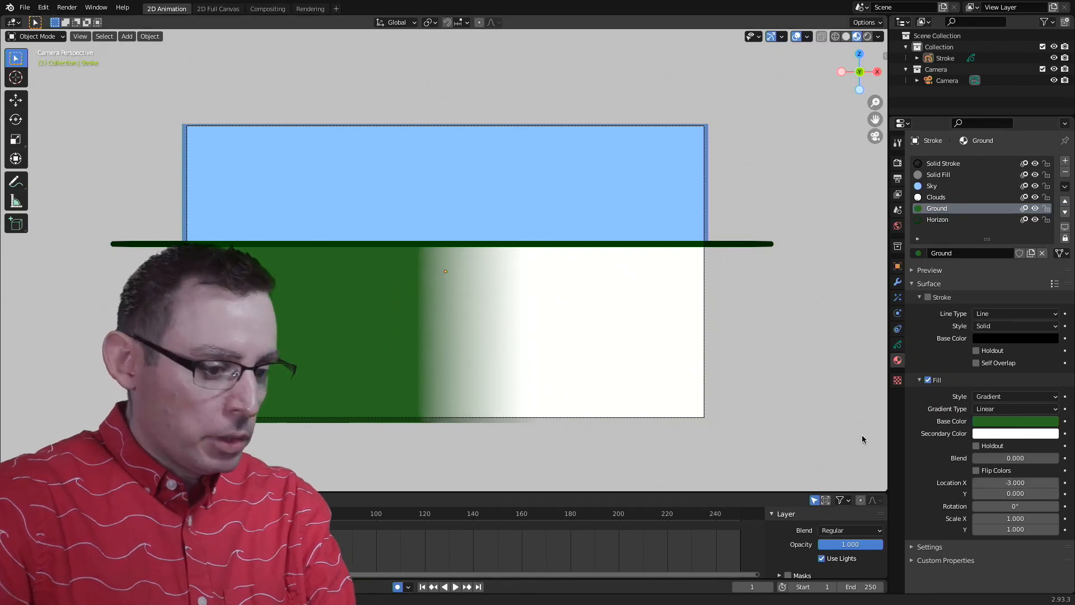
mouse_move(1027, 507)
mouse_down()
mouse_move(1072, 511)
mouse_move(1025, 507)
mouse_move(1034, 493)
mouse_move(1013, 494)
mouse_up()
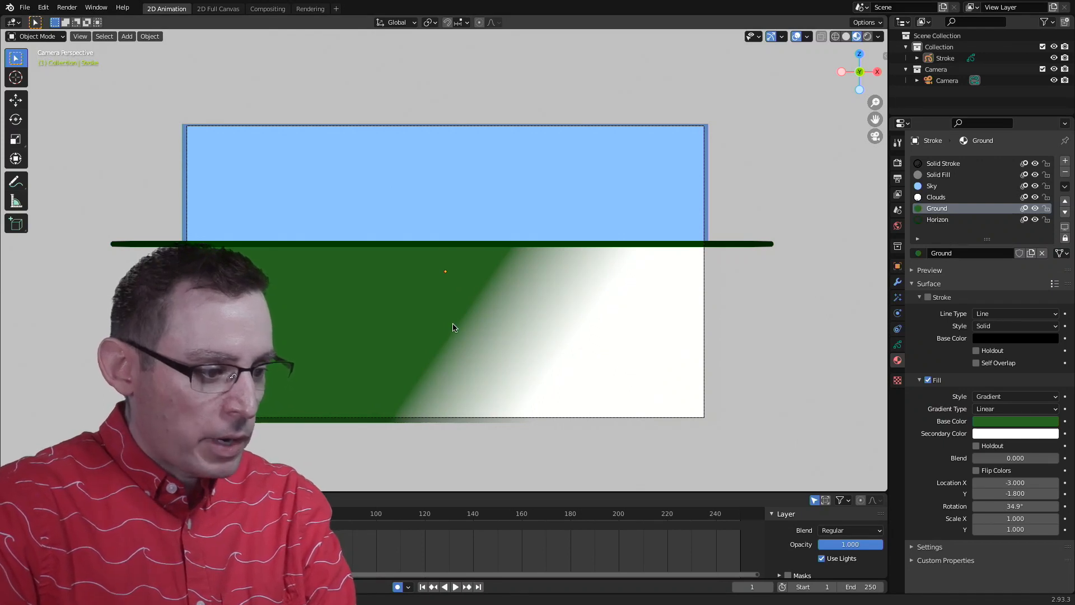
drag(1004, 506, 1072, 513)
drag(1006, 506, 1037, 506)
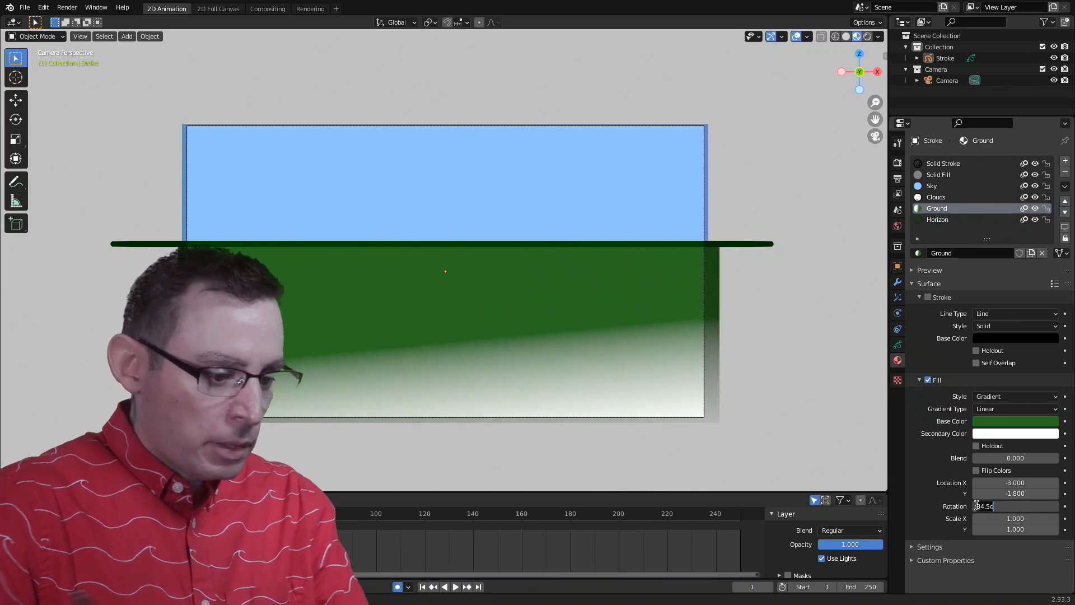
text(90)
key(Return)
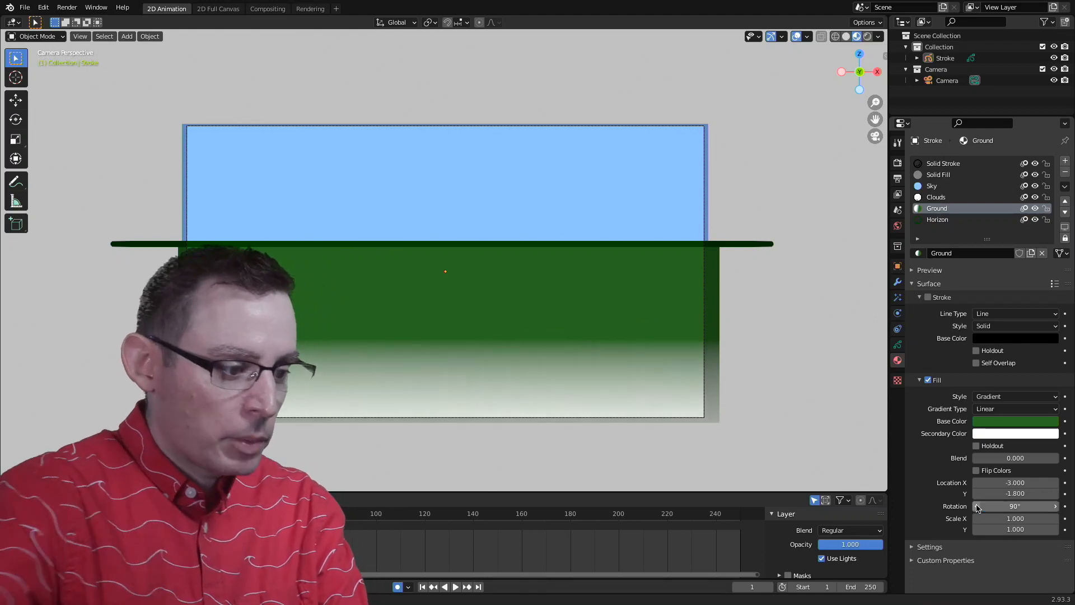
drag(1019, 518, 1046, 518)
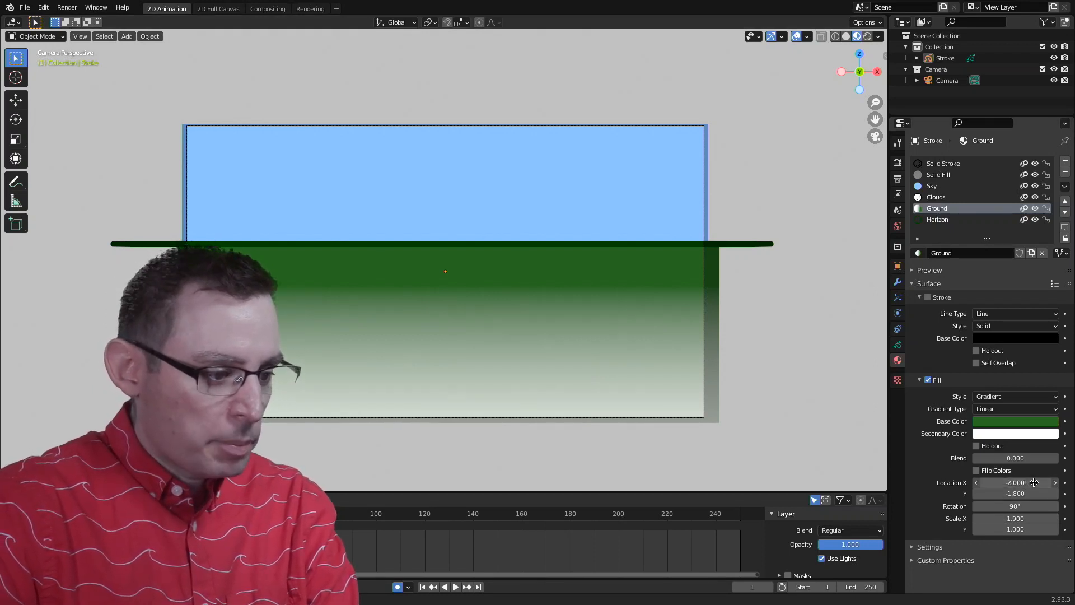
drag(1025, 494, 1022, 490)
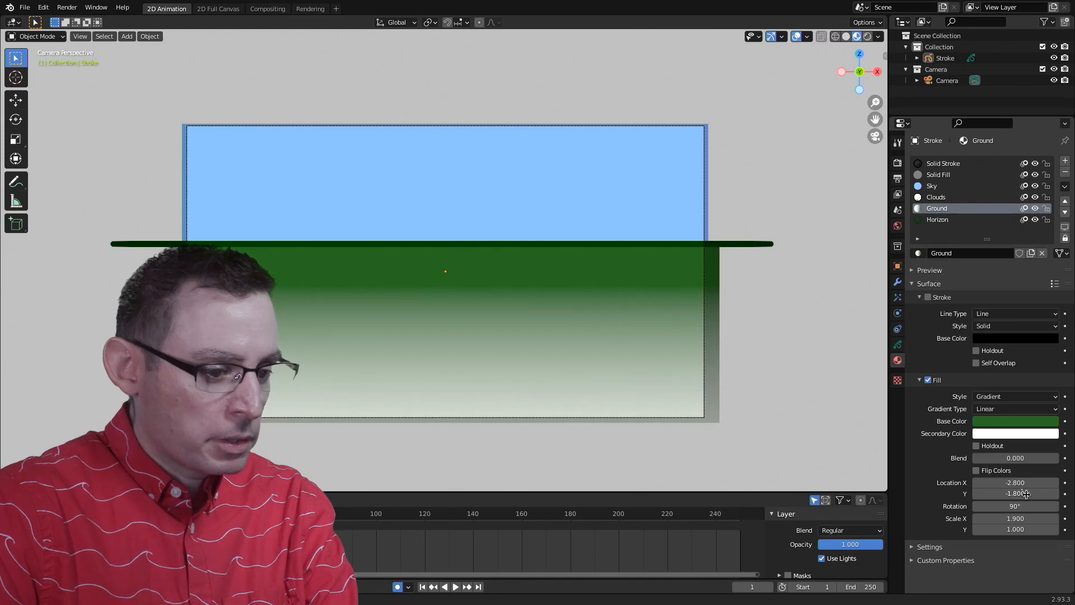
Step: Set the Ground gradient's secondary color to a very dark green with H 0.332, S 1.000 and V 0.025
click(1006, 434)
drag(986, 308, 972, 295)
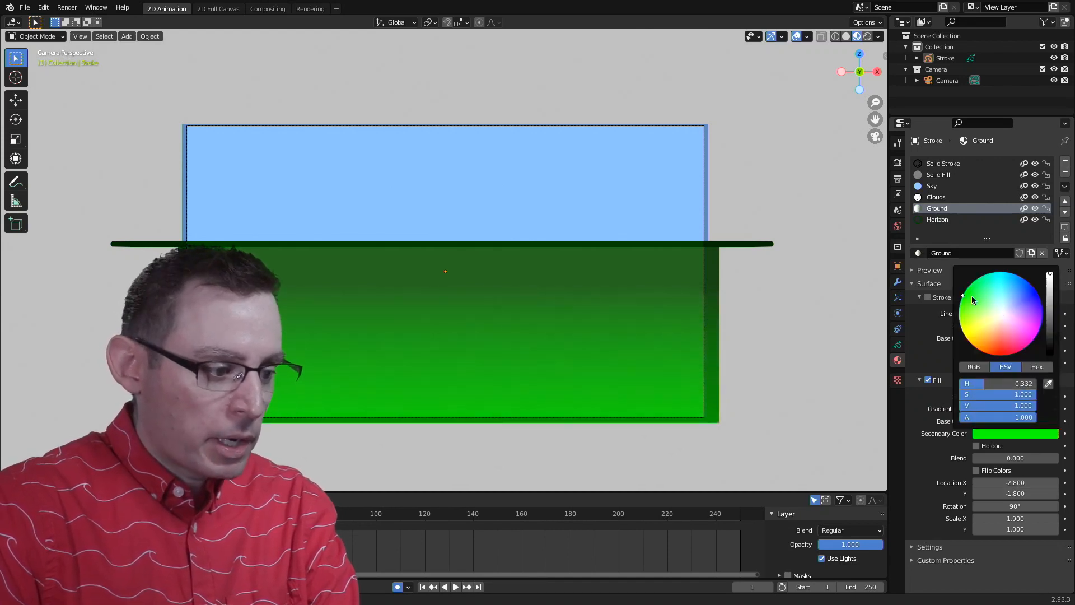
click(996, 439)
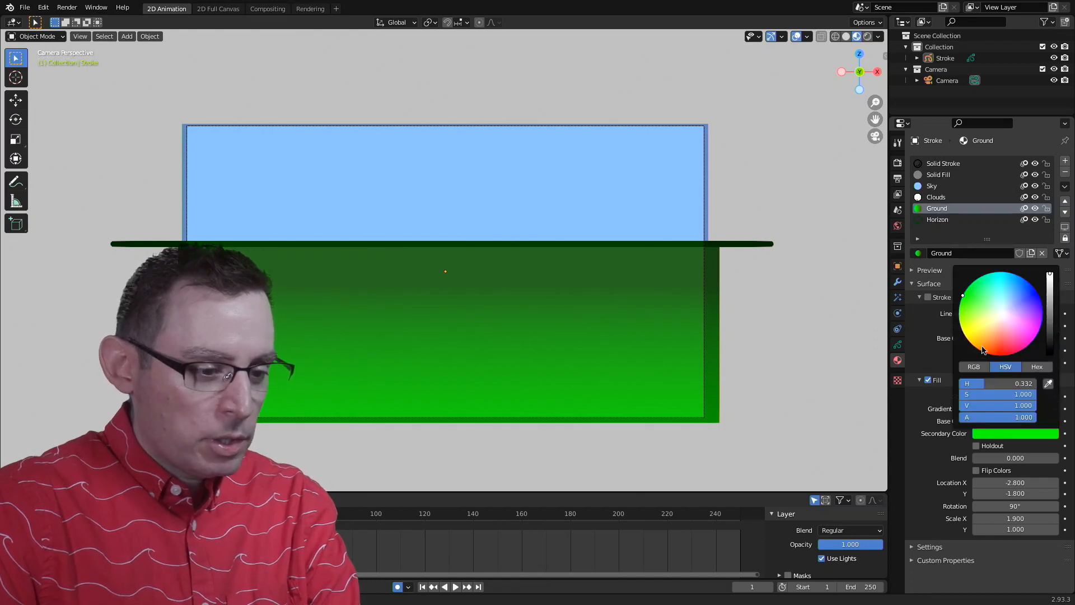
click(976, 301)
drag(1050, 280, 1048, 318)
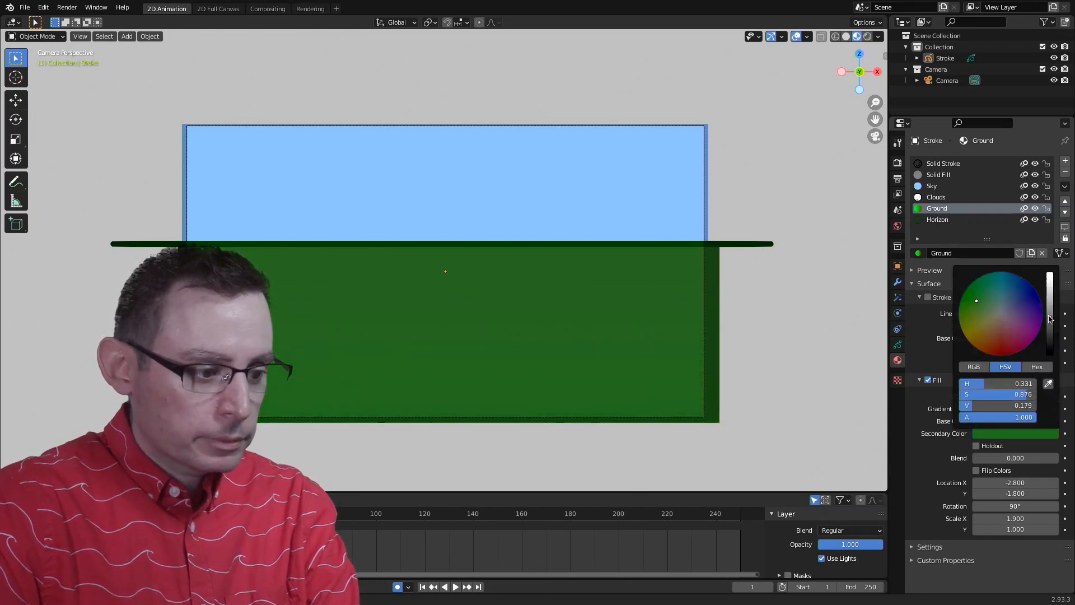
drag(973, 291, 966, 298)
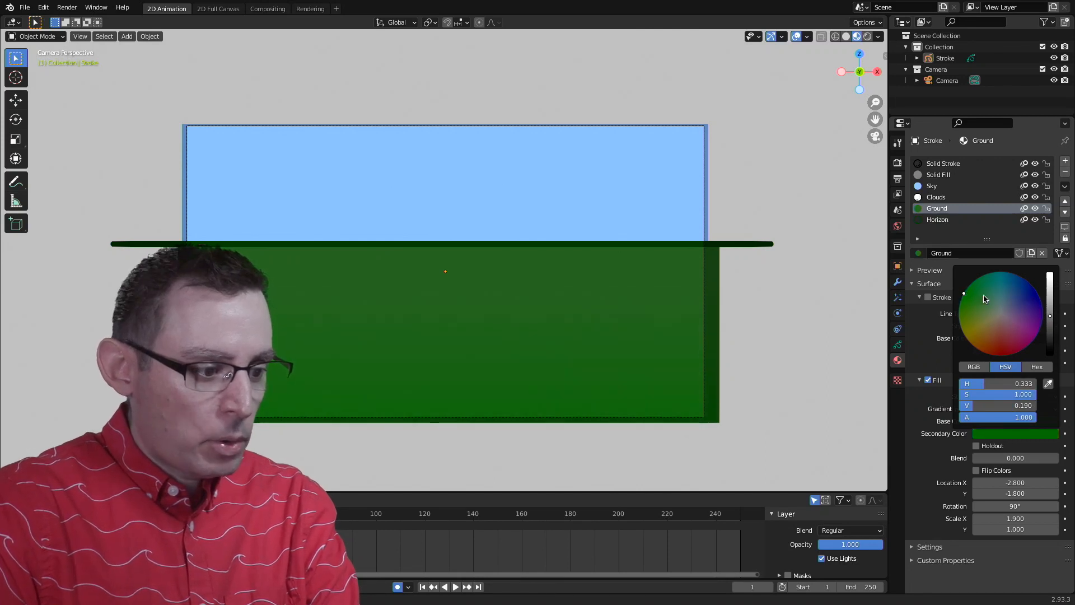
click(996, 434)
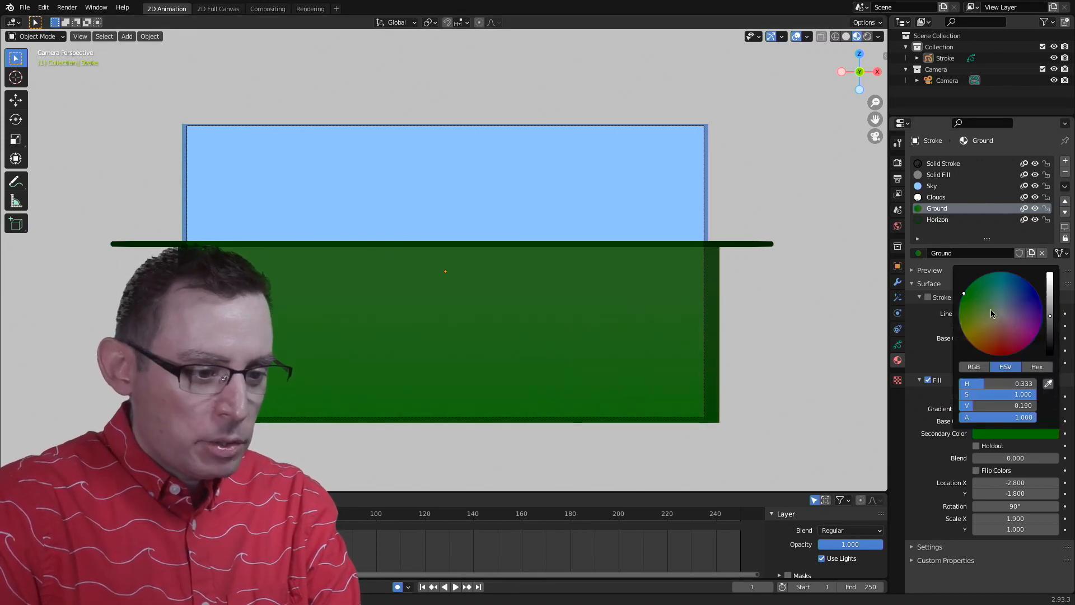
drag(1055, 318, 1050, 345)
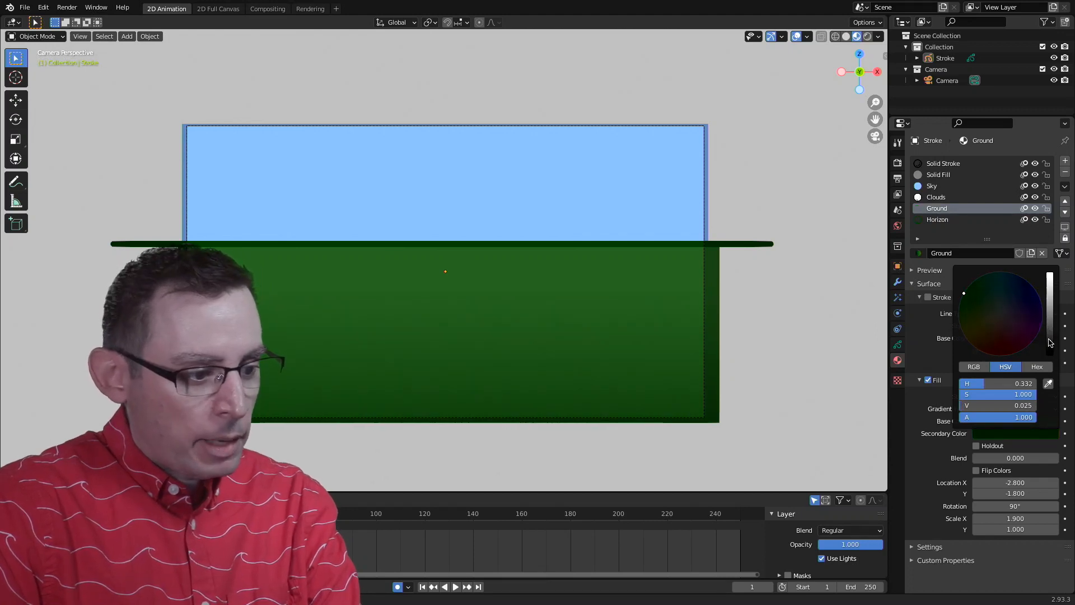
click(1005, 557)
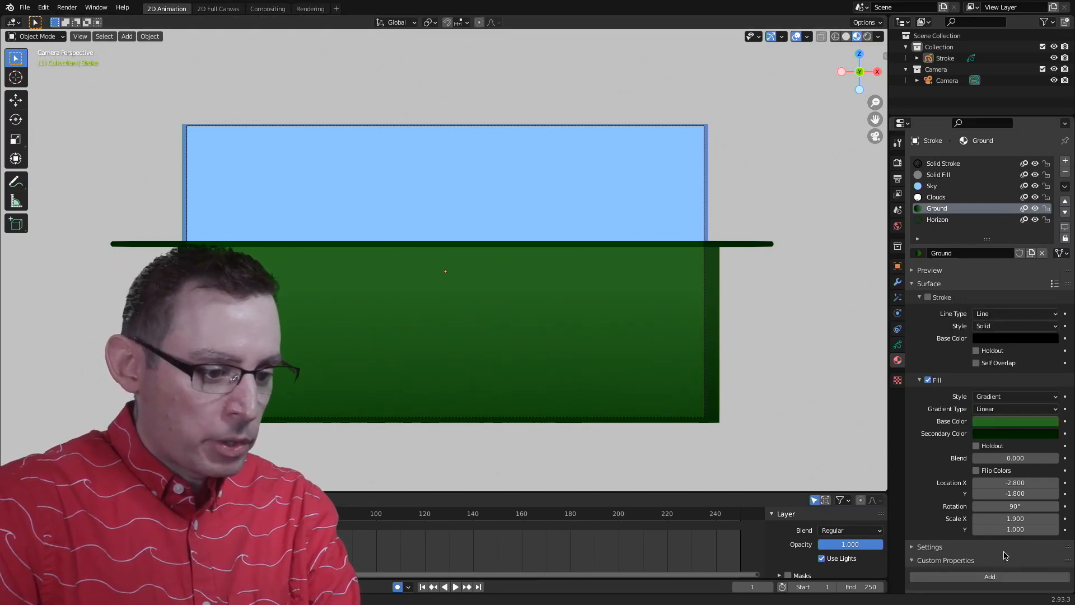
Step: Try Flip Colors on the Ground gradient and restore the unflipped order
click(976, 471)
click(976, 470)
click(977, 470)
click(976, 470)
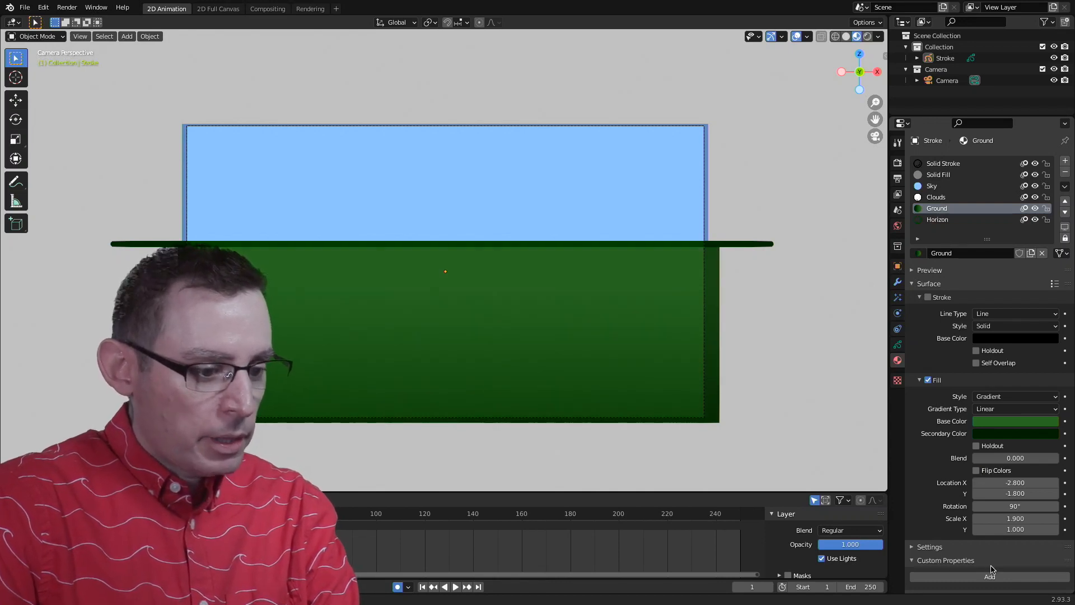
Step: Render the current frame to check the gradient ground and dark green horizon, and close the render window
click(69, 4)
click(77, 173)
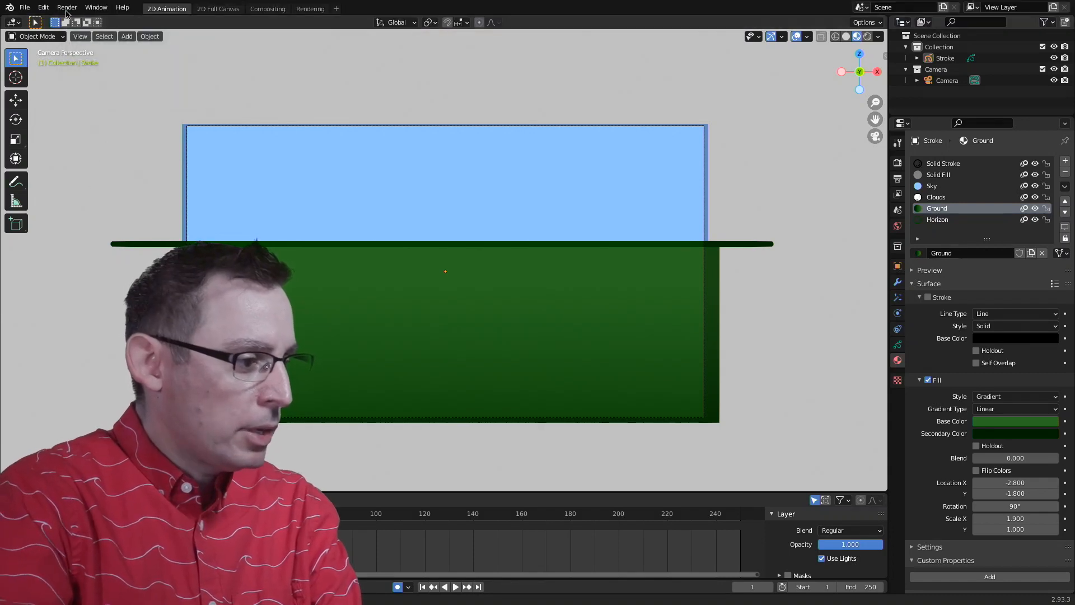
click(66, 7)
click(87, 18)
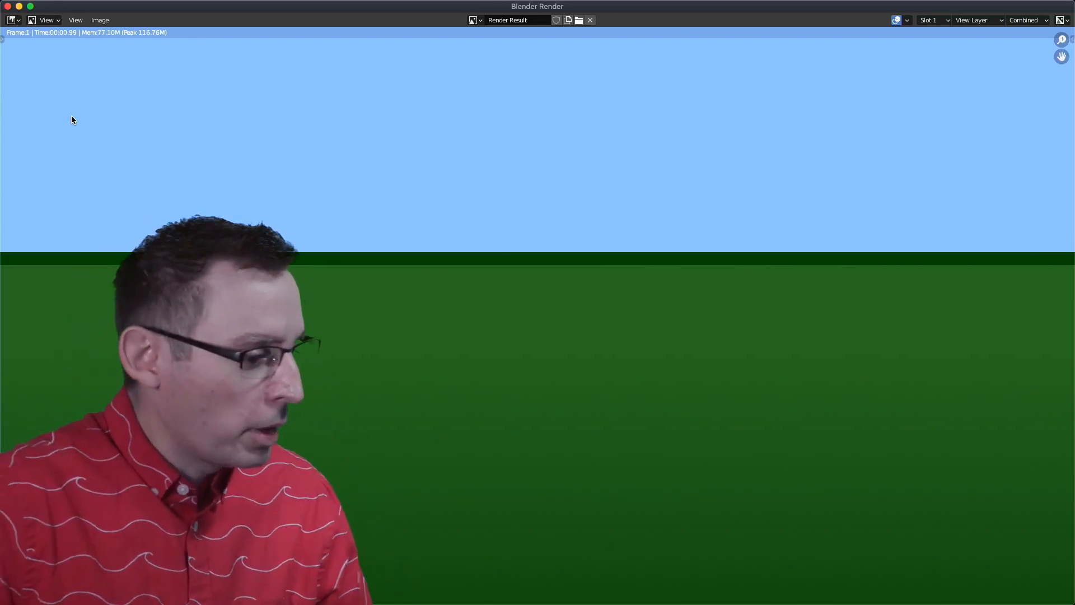
drag(238, 7, 325, 58)
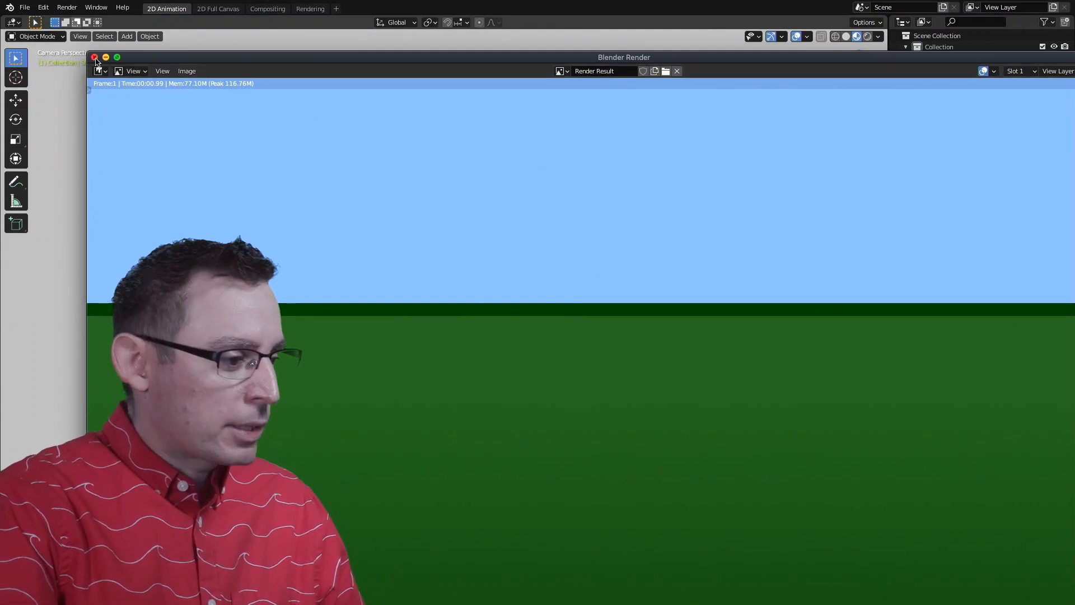
click(95, 57)
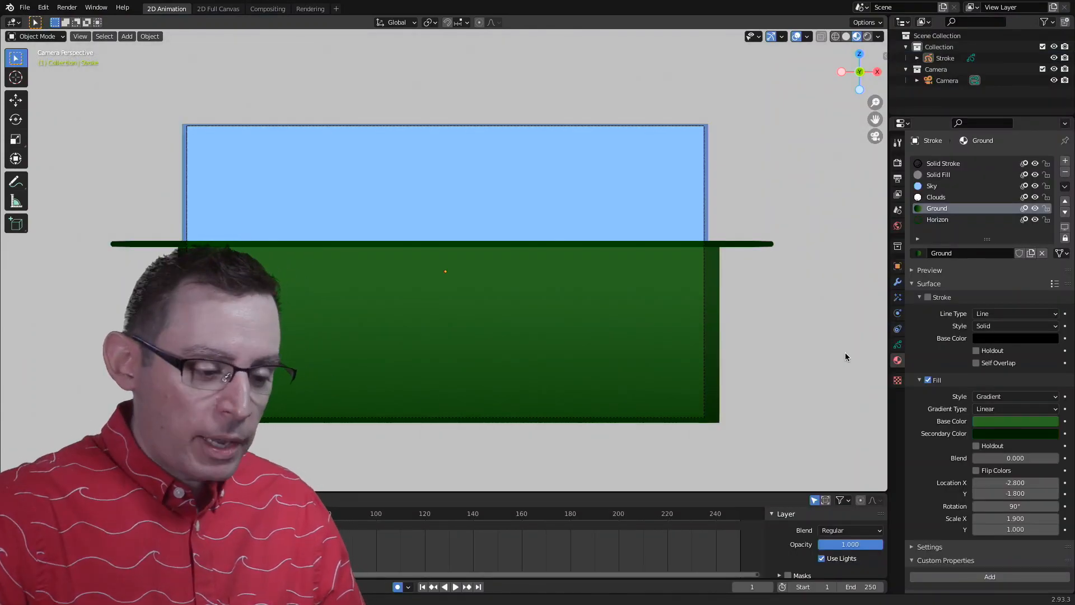
Step: Switch the Sky material's fill style to Gradient and set its Blend to 0.000
click(932, 185)
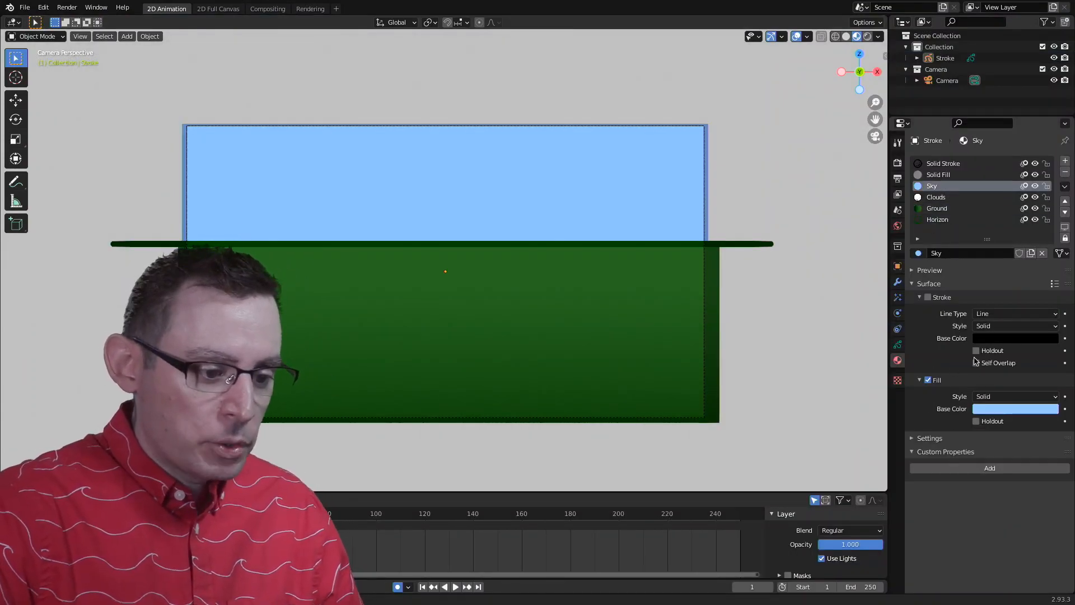
click(998, 397)
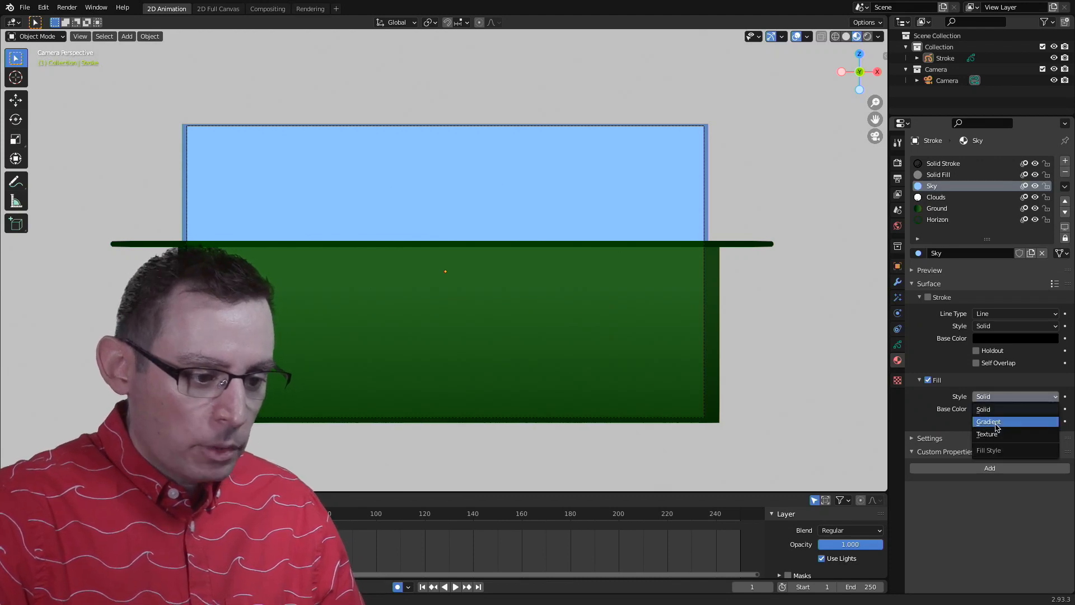
click(996, 422)
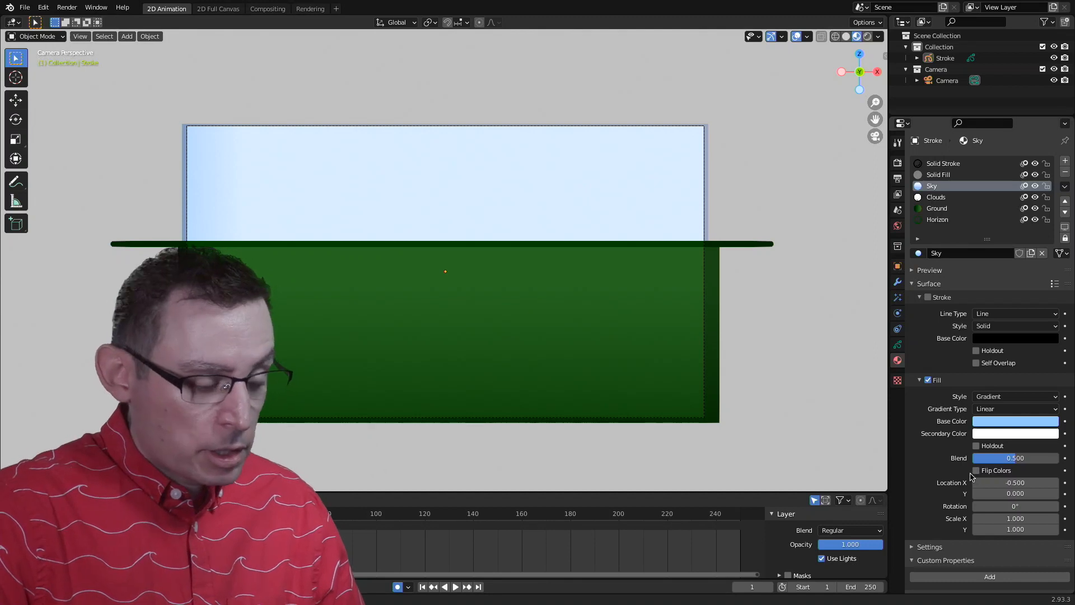
mouse_move(1003, 458)
mouse_down()
mouse_move(924, 456)
mouse_move(1000, 470)
mouse_up()
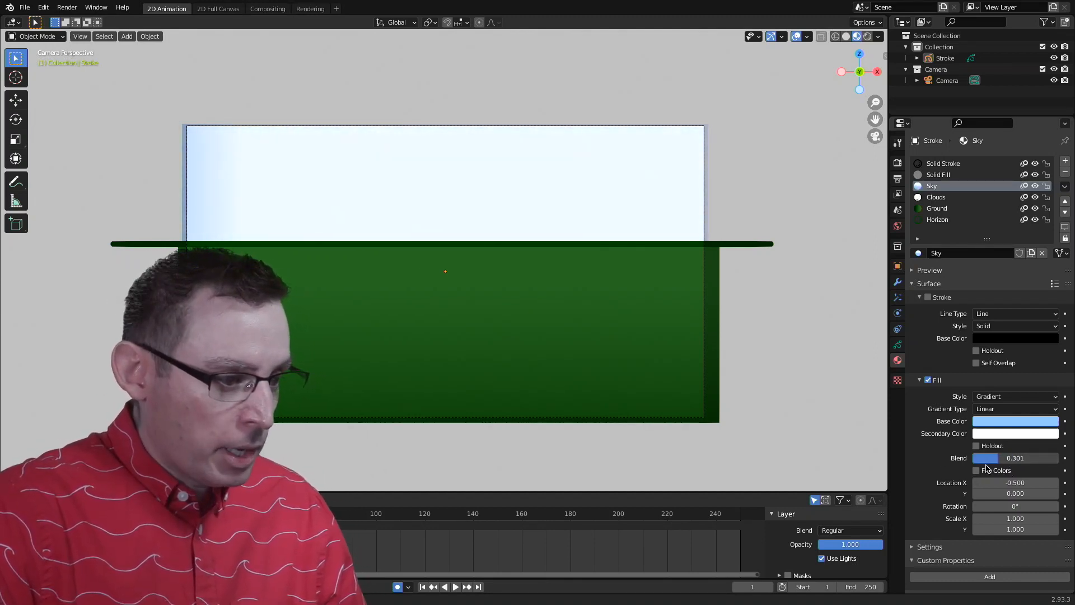
drag(992, 464, 1013, 466)
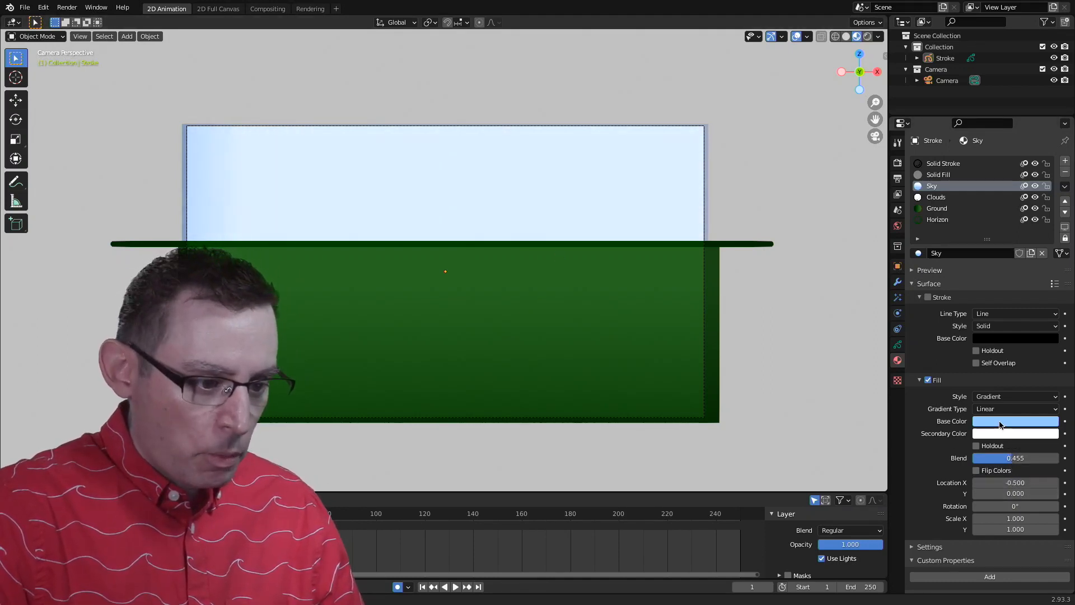
key(BackSpace)
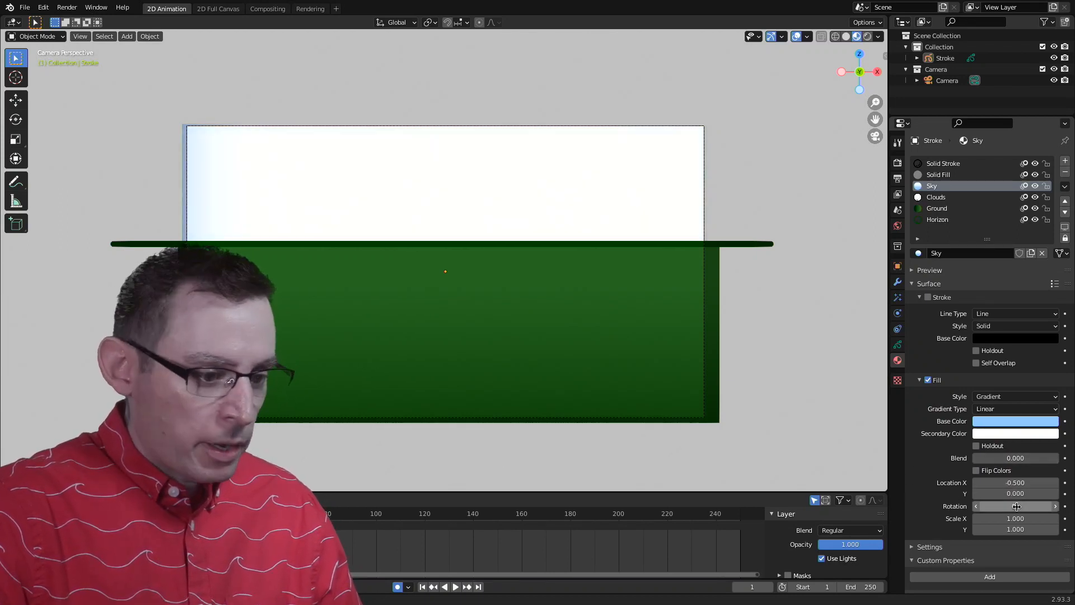
Step: Set the Sky gradient's Location X to -2.800 and its secondary color to bright yellow
drag(1016, 483, 993, 484)
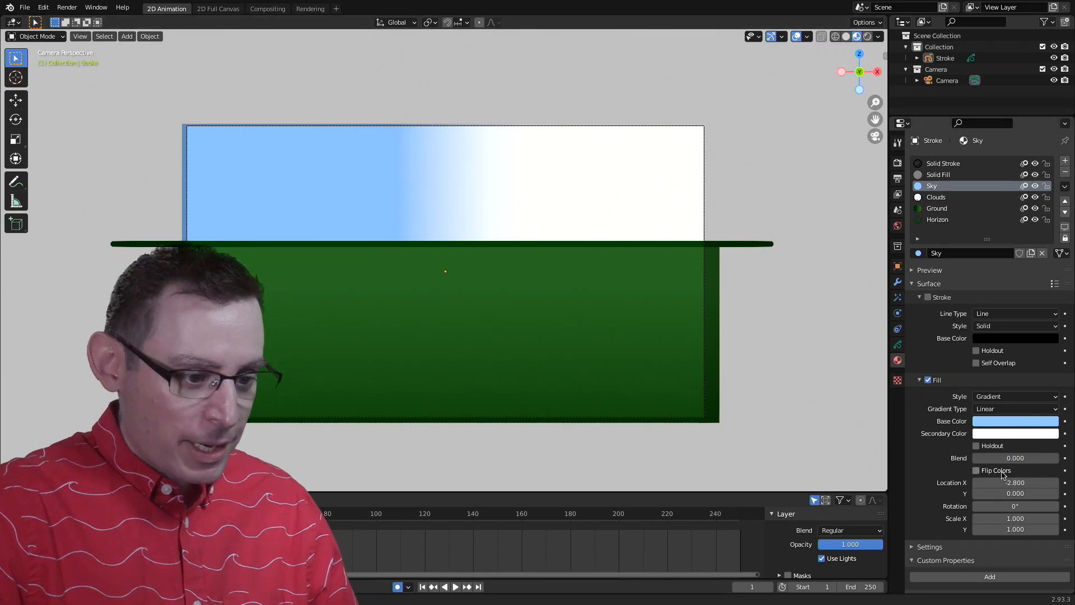
click(1007, 435)
click(987, 325)
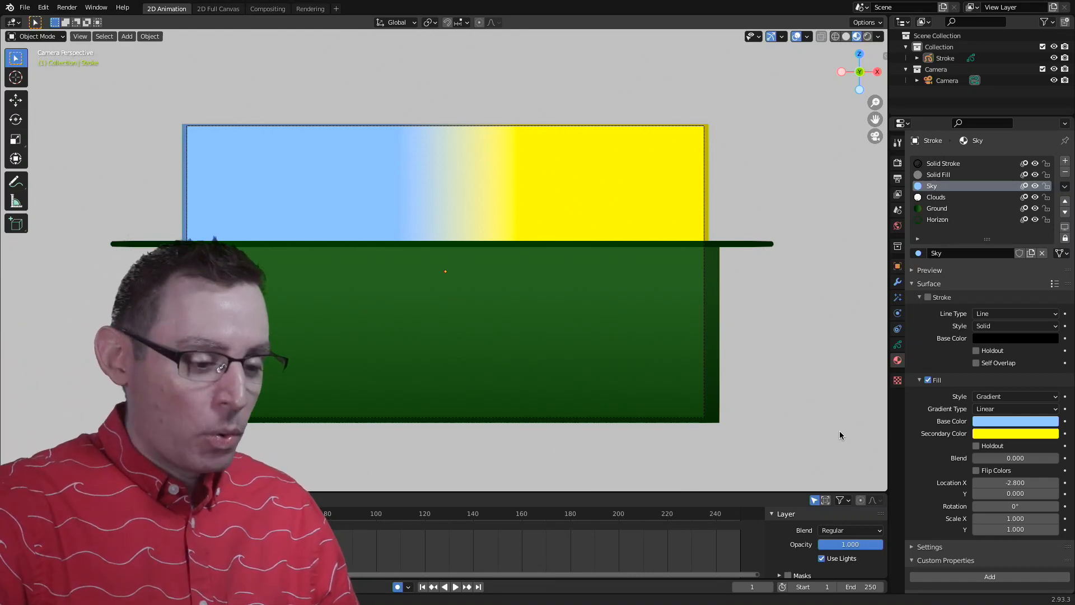
Step: Set the Sky gradient's Scale X to 0.200 and Rotation to 5.2°
drag(1013, 519, 1008, 519)
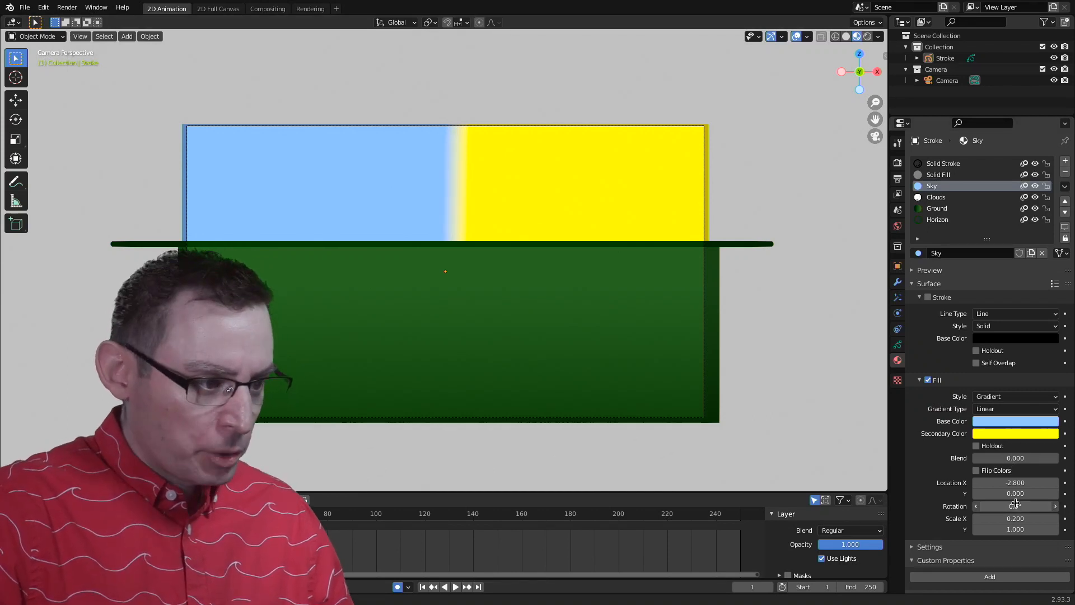
drag(1013, 504, 1040, 507)
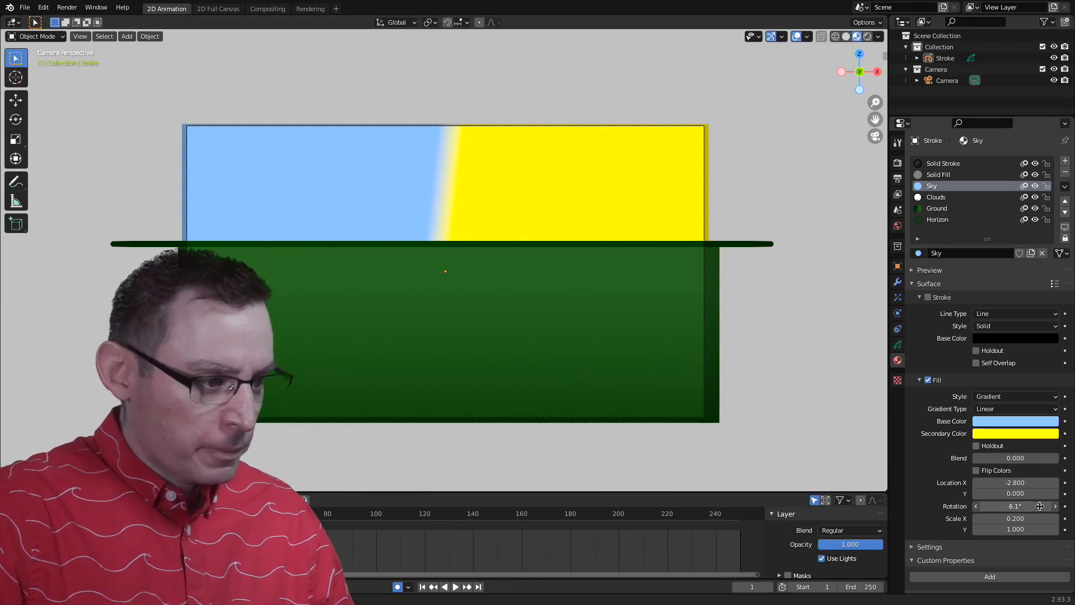
Step: Try the Radial type on the Sky gradient with Scale X at -0.800 and return it to Linear
click(998, 411)
click(992, 435)
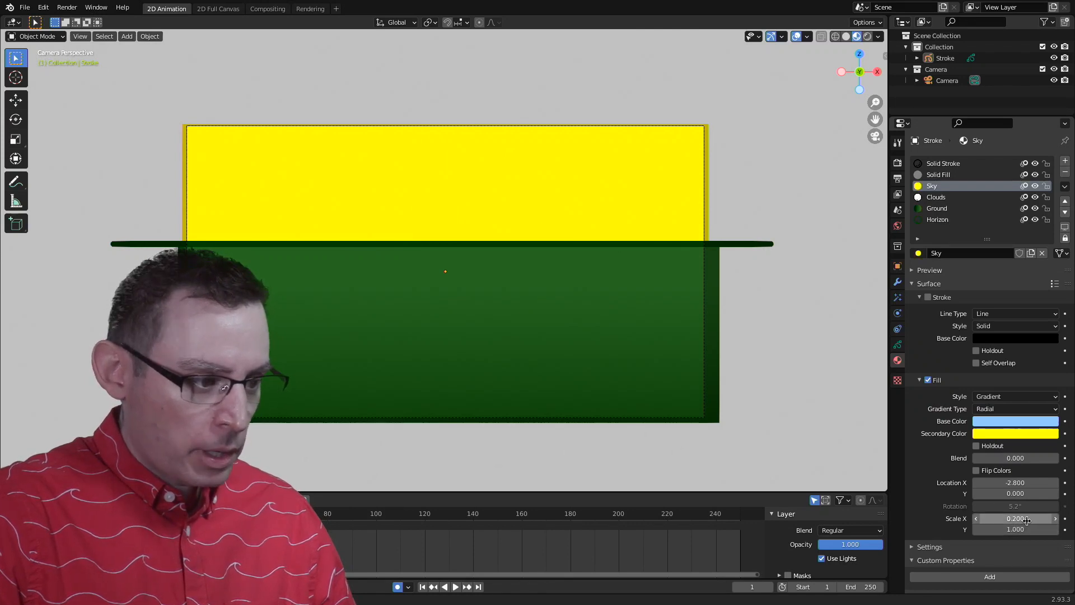
drag(1026, 520, 1022, 520)
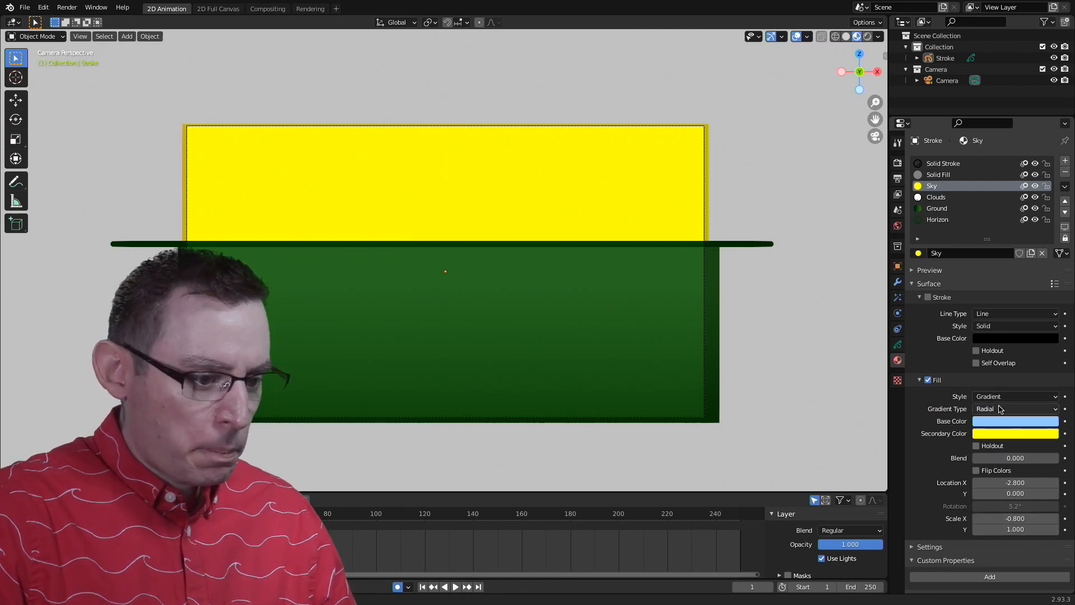
click(1000, 410)
click(995, 420)
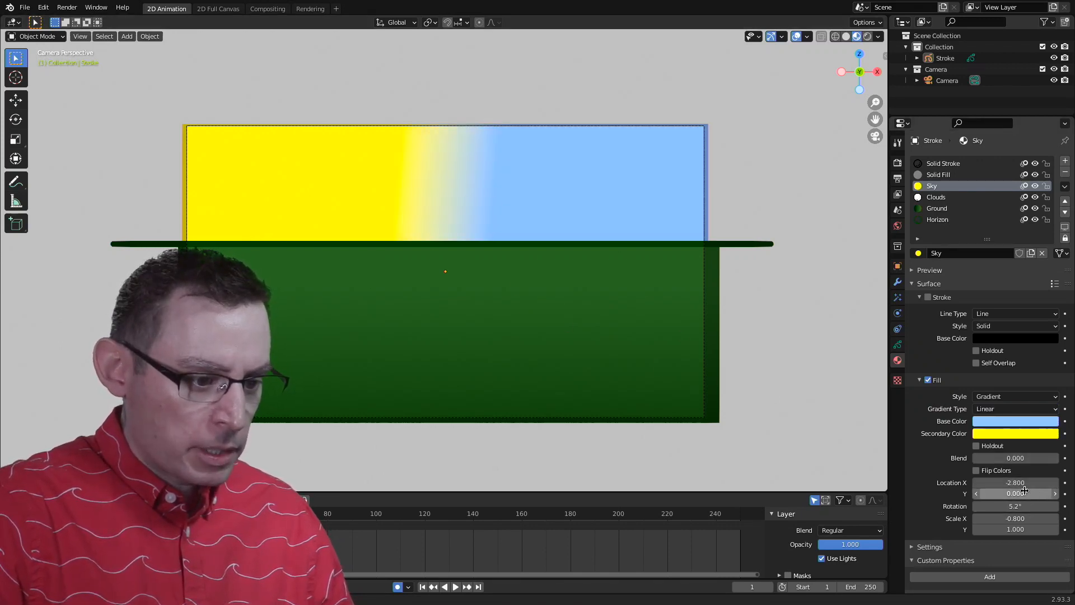
Step: Set the Sky gradient's Location Y to -0.700, Rotation to 89.2° and Scale X to -0.100
drag(1010, 484, 1056, 505)
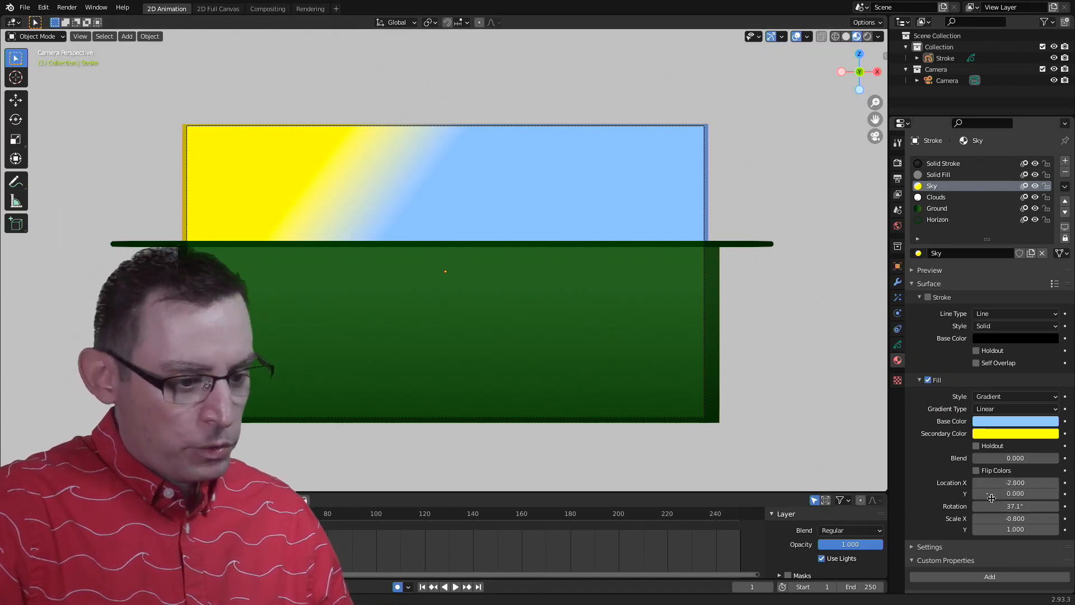
mouse_move(1035, 508)
ctrl+mouse_down()
mouse_move(1033, 493)
mouse_move(1015, 494)
mouse_move(1018, 518)
mouse_move(1028, 518)
ctrl+mouse_up()
mouse_move(1021, 514)
mouse_down()
mouse_move(1072, 506)
mouse_move(1033, 507)
mouse_up()
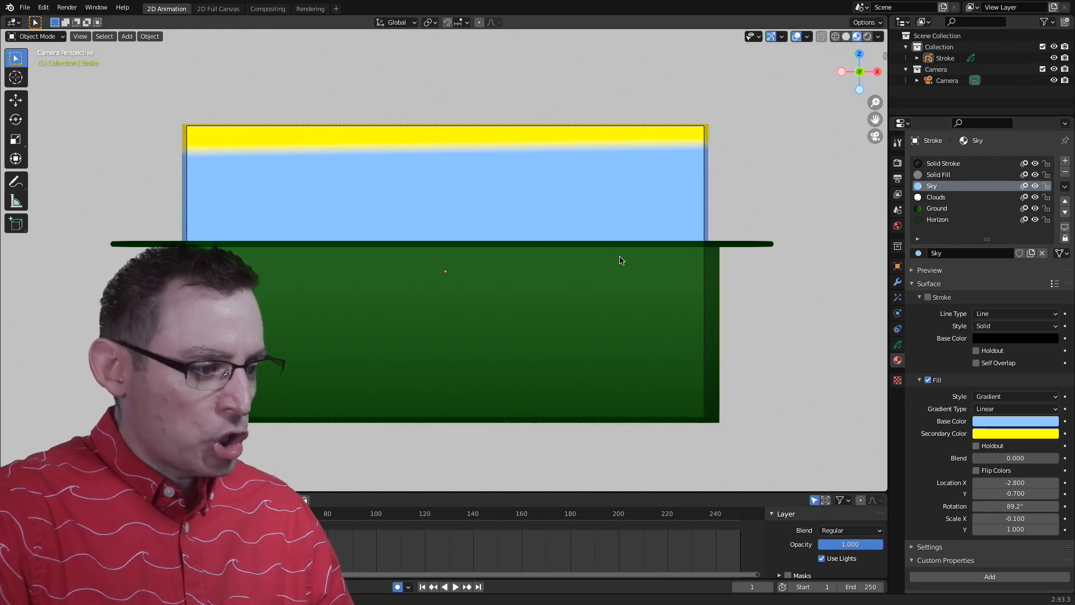
Step: Set the Sky gradient's Rotation to exactly 90° and Location Y to -1.100
click(1013, 506)
key(ctrl+a)
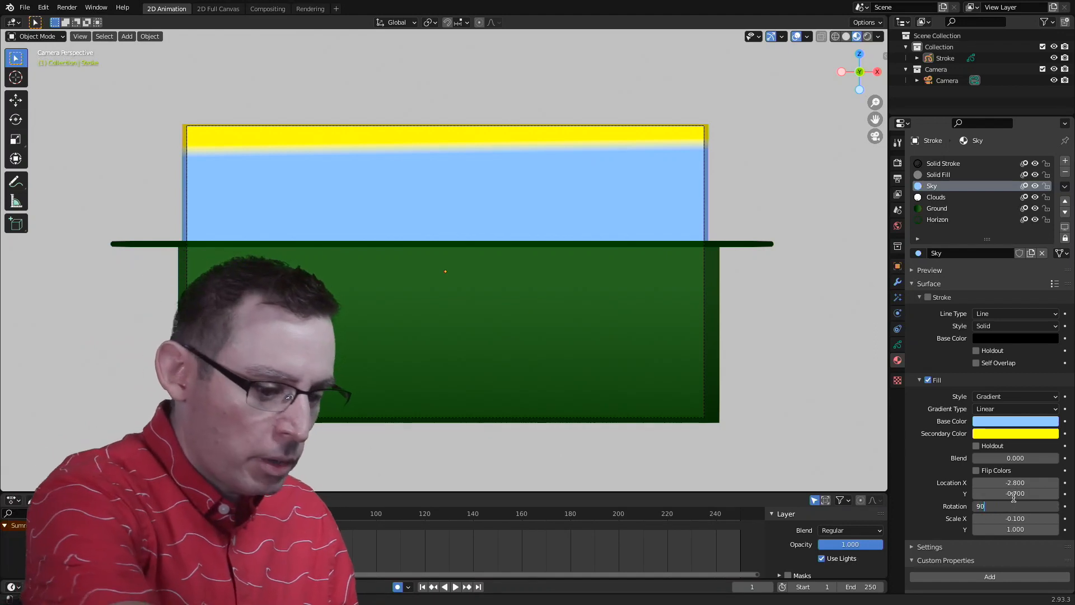
text(90)
key(Return)
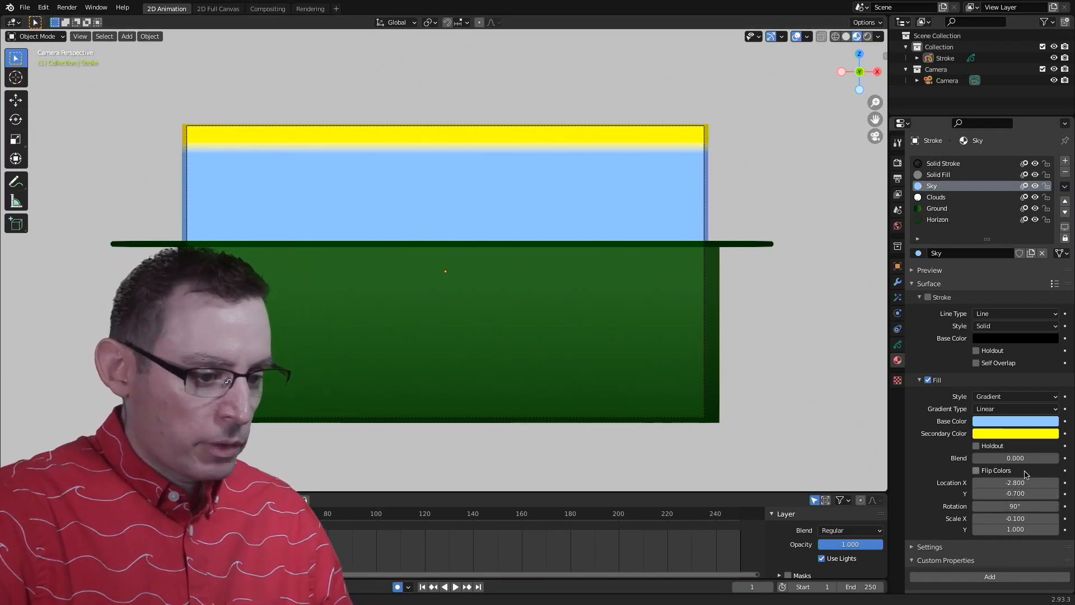
drag(1022, 494, 1020, 495)
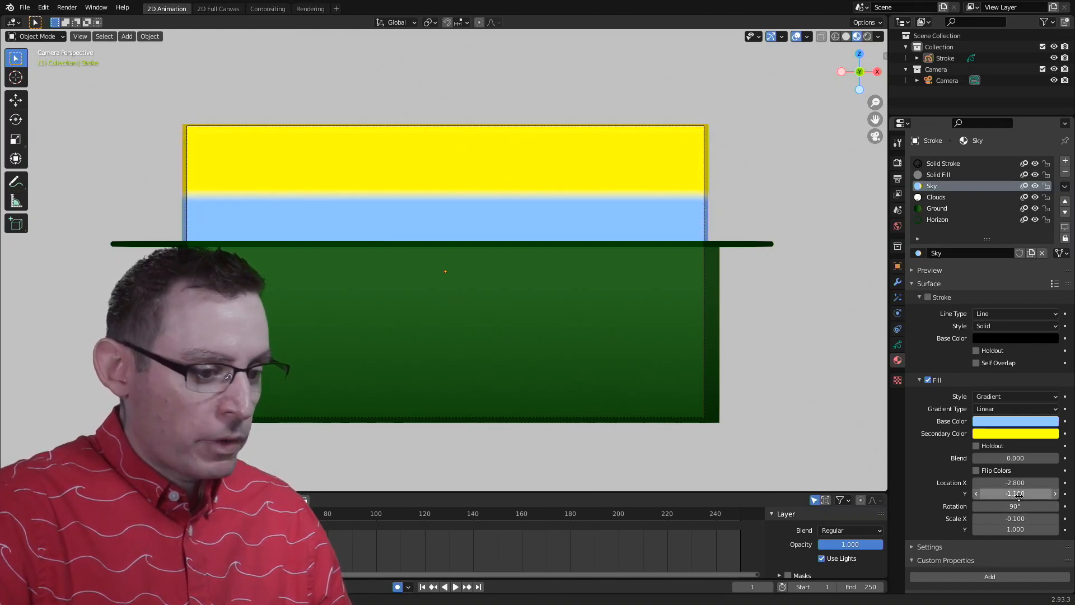
Step: Change the Sky gradient to Radial with Location X -2.700 and Y -1.500, and Scale X 2.100 and Y 4.100
click(1004, 410)
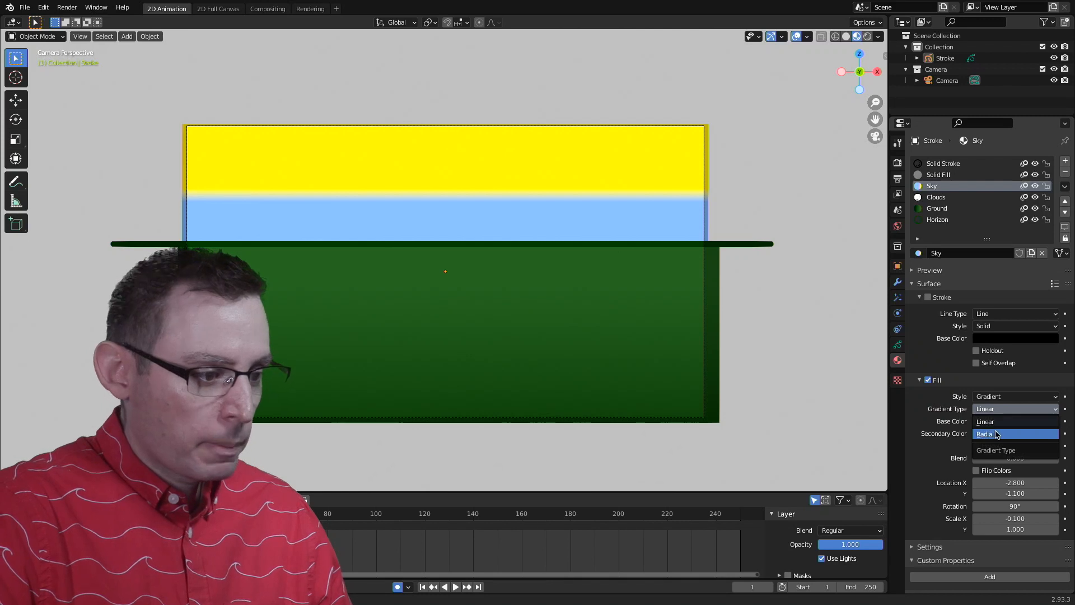
click(999, 434)
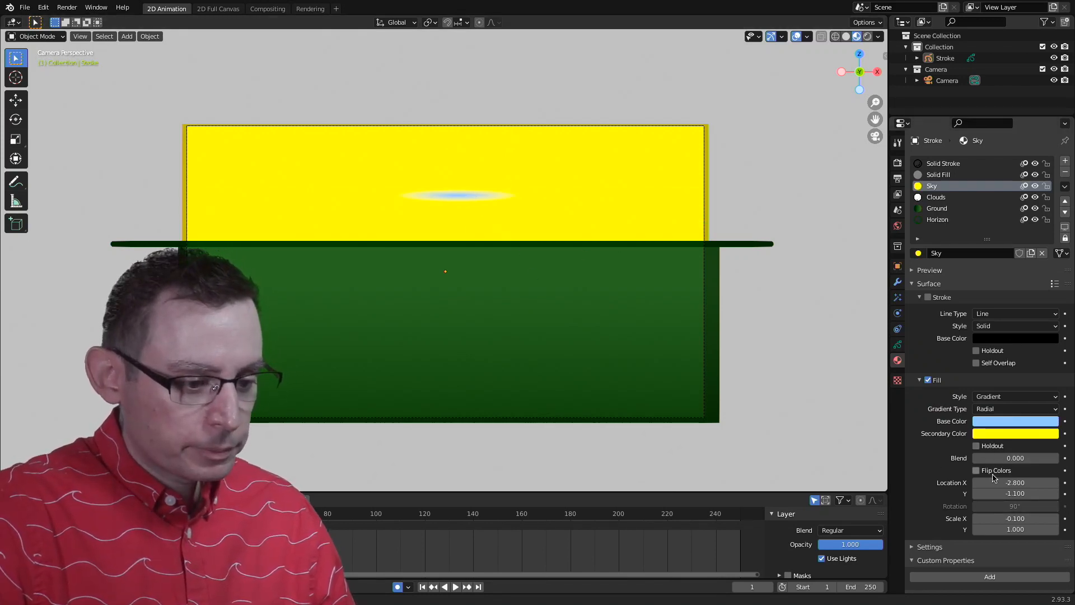
drag(1019, 518, 1010, 493)
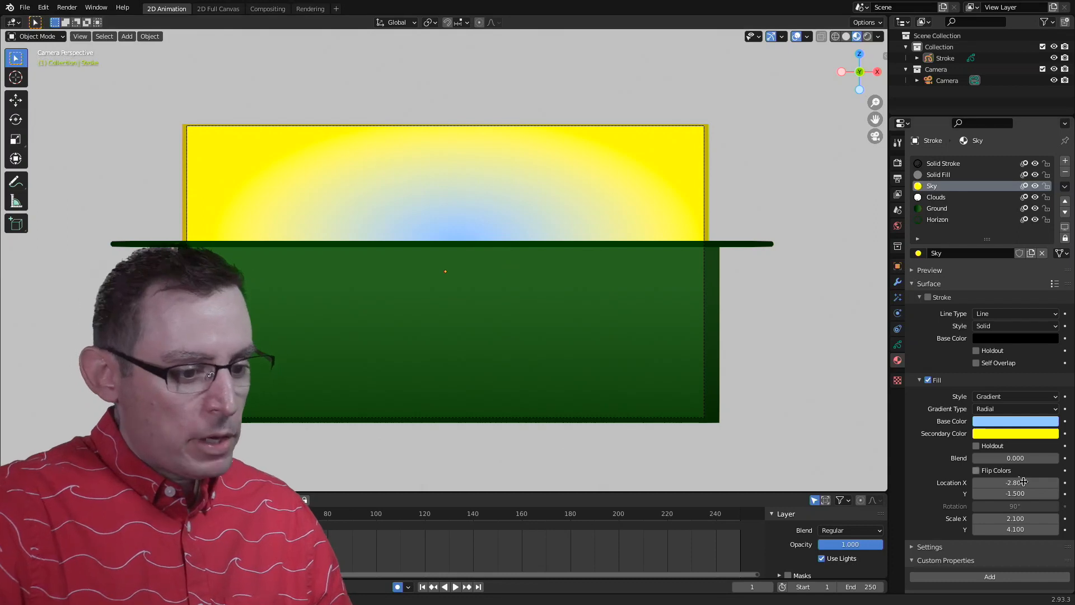
drag(1020, 482, 1020, 483)
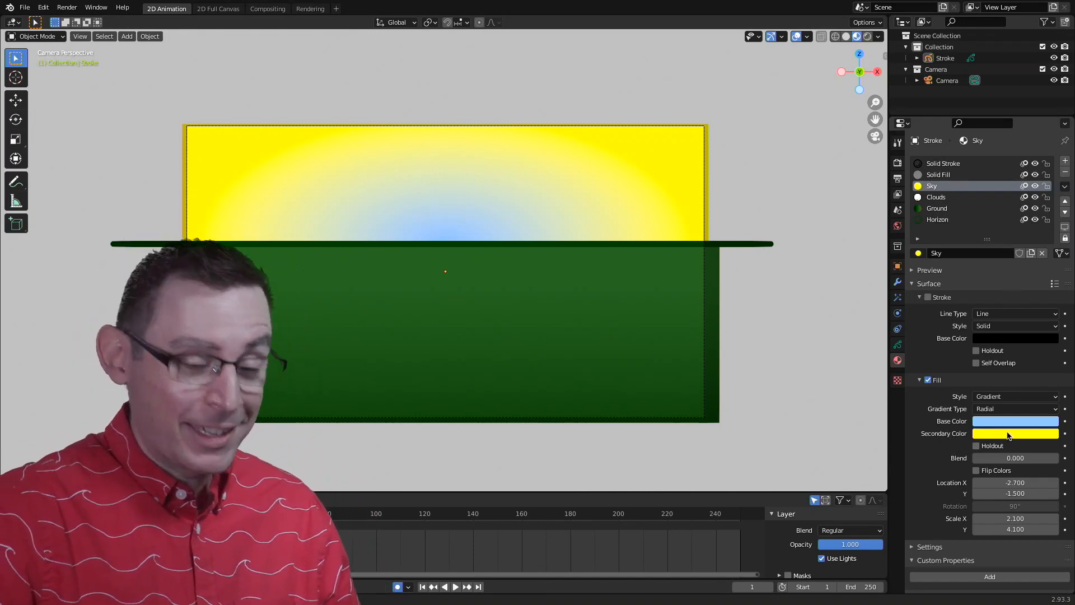
Step: Set the Sky gradient's base color to light cyan and its secondary color to soft blue
click(1000, 420)
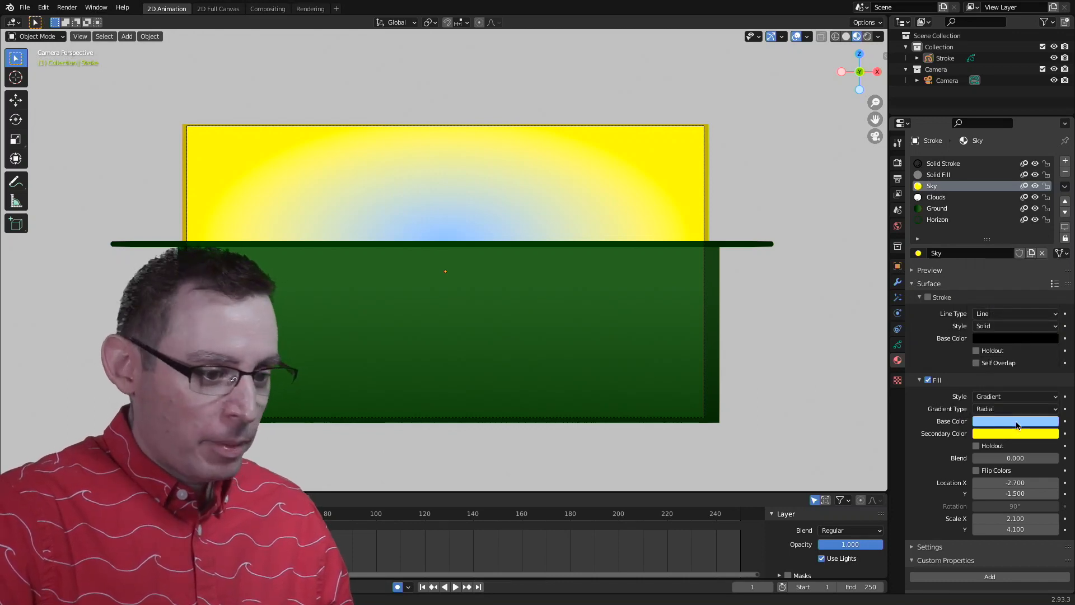
click(1016, 423)
drag(1012, 288, 1004, 284)
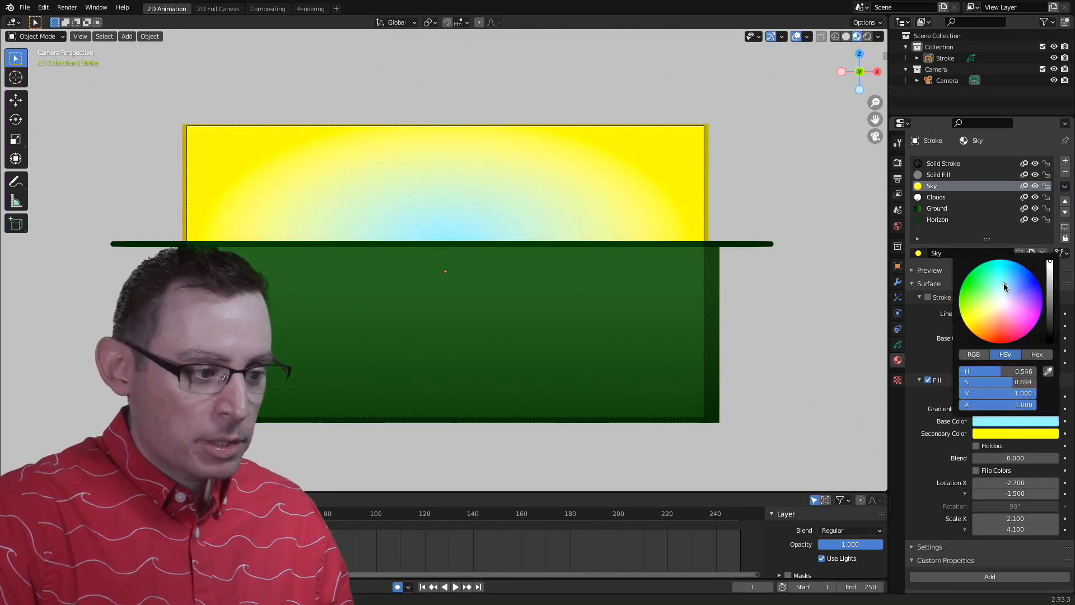
click(1002, 436)
drag(1003, 308, 1014, 300)
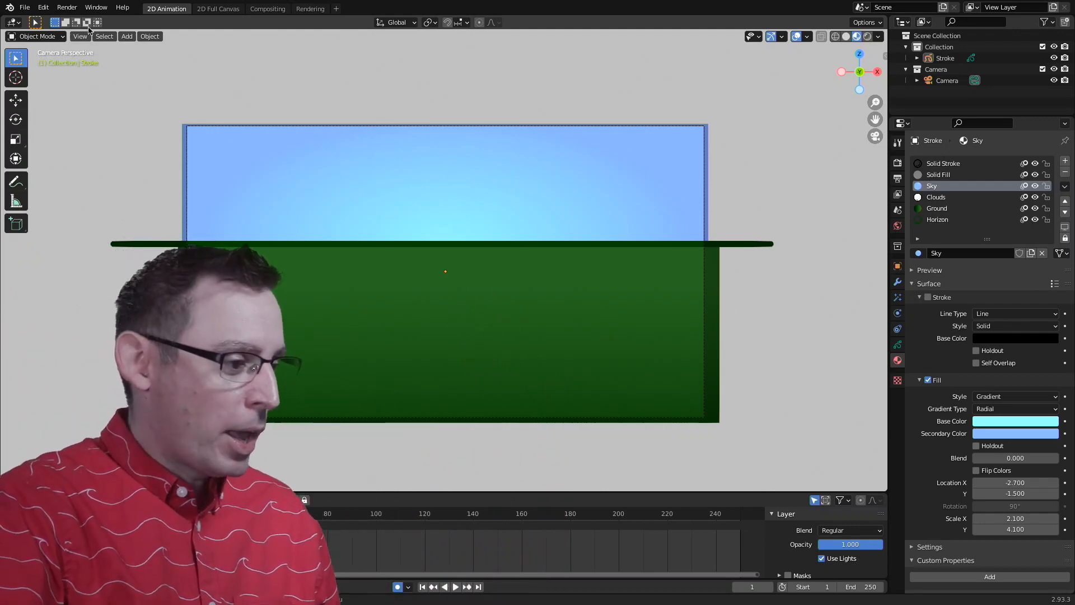
Step: Render the current frame to check the radial sky gradient above the green ground
click(67, 8)
click(74, 20)
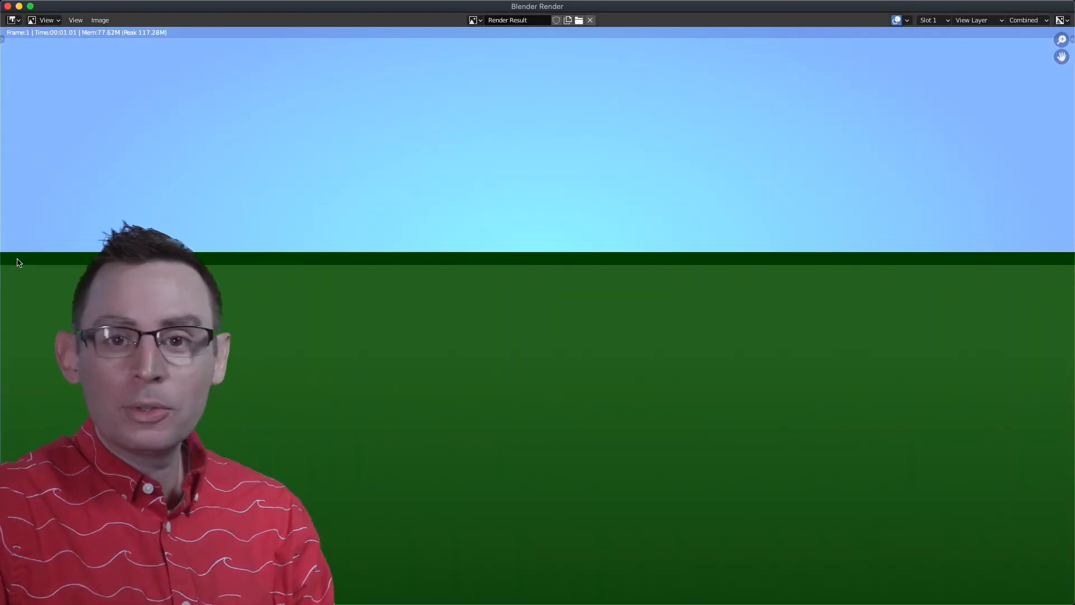